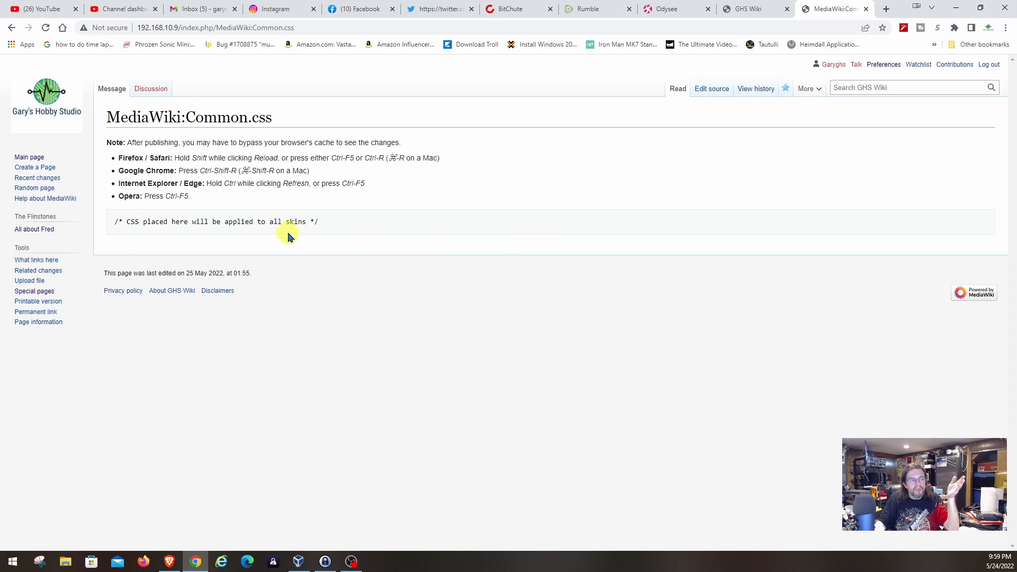
- Open the MediaWiki:Common.css page in the source editor
{"action": "left_click", "coordinate": [707, 97]}
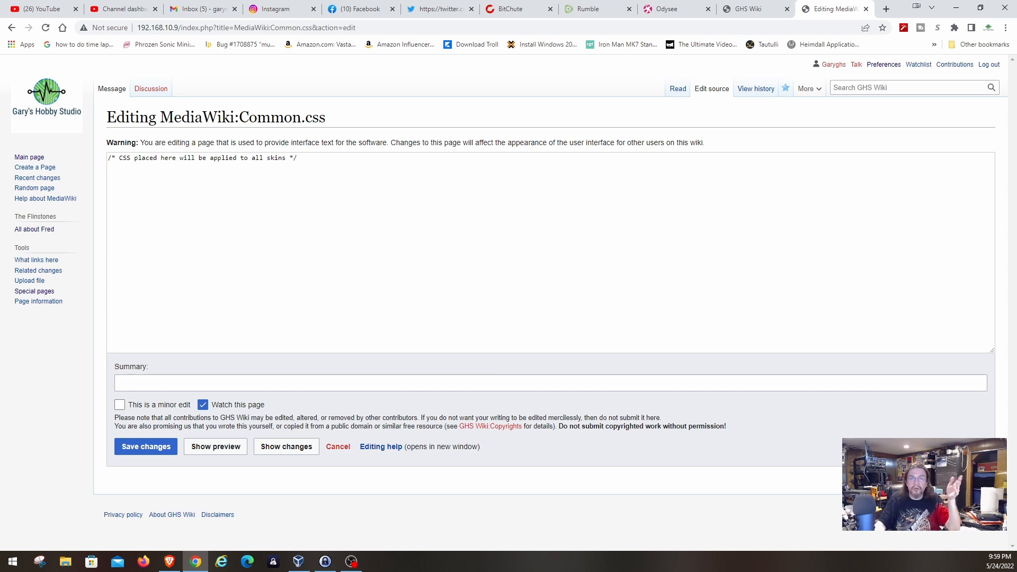
- Paste a commented body rule with background #1E90FF below the default comment and save
{"action": "key", "text": "alt+Tab"}
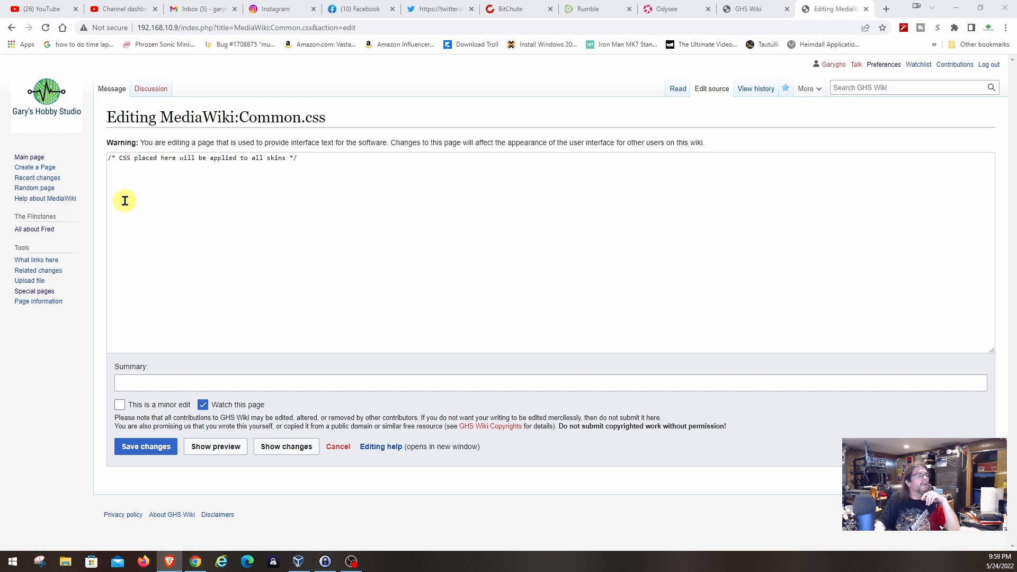
{"action": "left_click", "coordinate": [122, 171]}
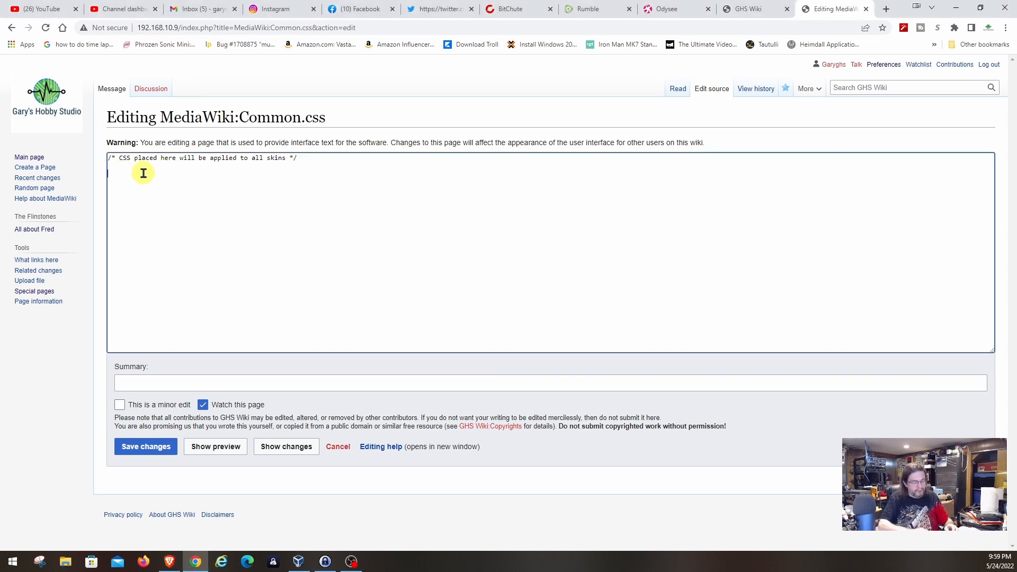
{"action": "type", "text": "/* Change the background color of the bottom and left of each page, up to behind half of the logo: */ body { background: #1E90FF;}"}
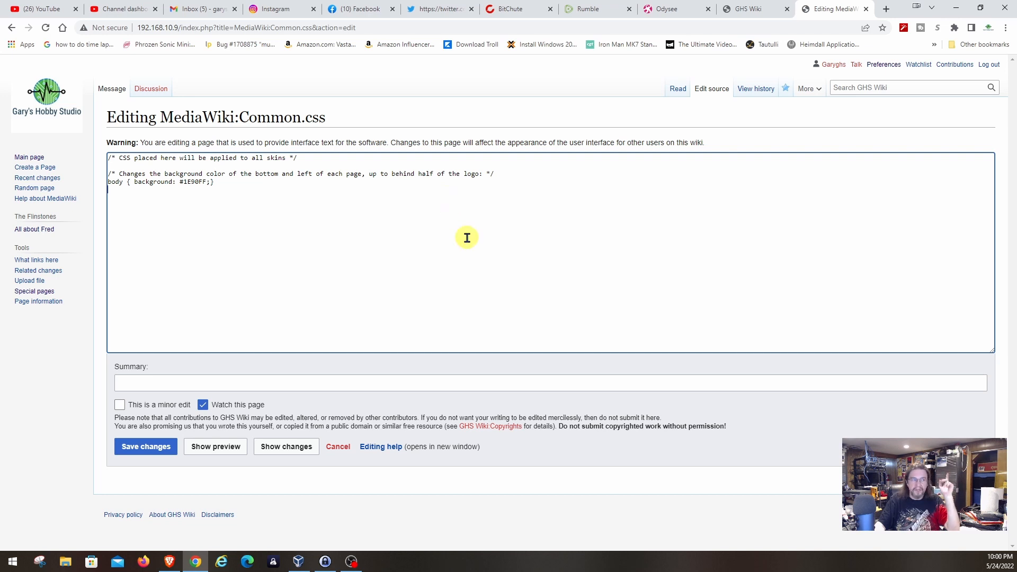
{"action": "left_click", "coordinate": [161, 454]}
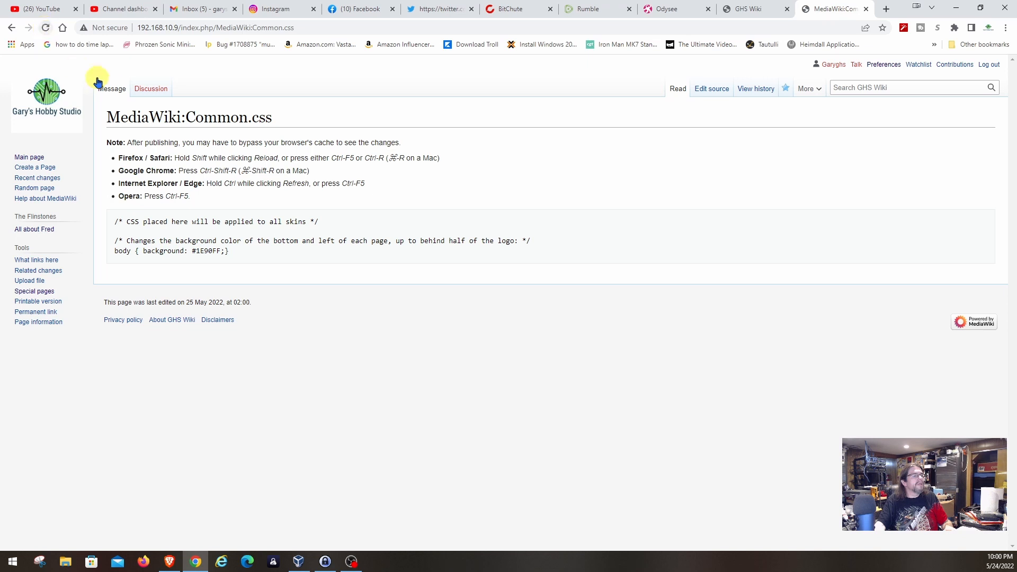
- Zoom out and reload to show the #1E90FF background, then reopen Common.css source
{"action": "key", "text": "ctrl+minus"}
{"action": "key", "text": "ctrl+minus"}
{"action": "key", "text": "ctrl+minus"}
{"action": "key", "text": "F5"}
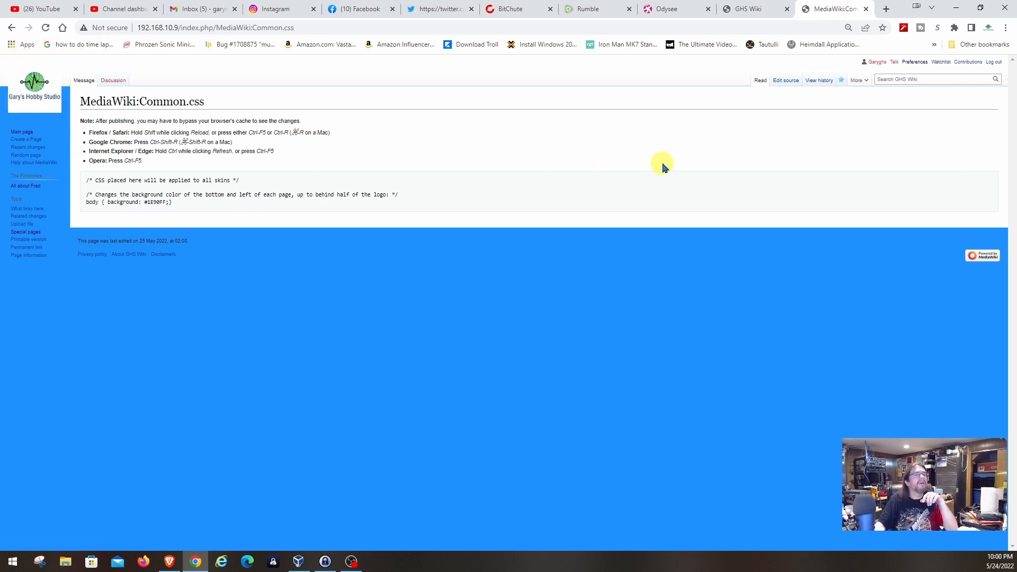
{"action": "left_click", "coordinate": [785, 79]}
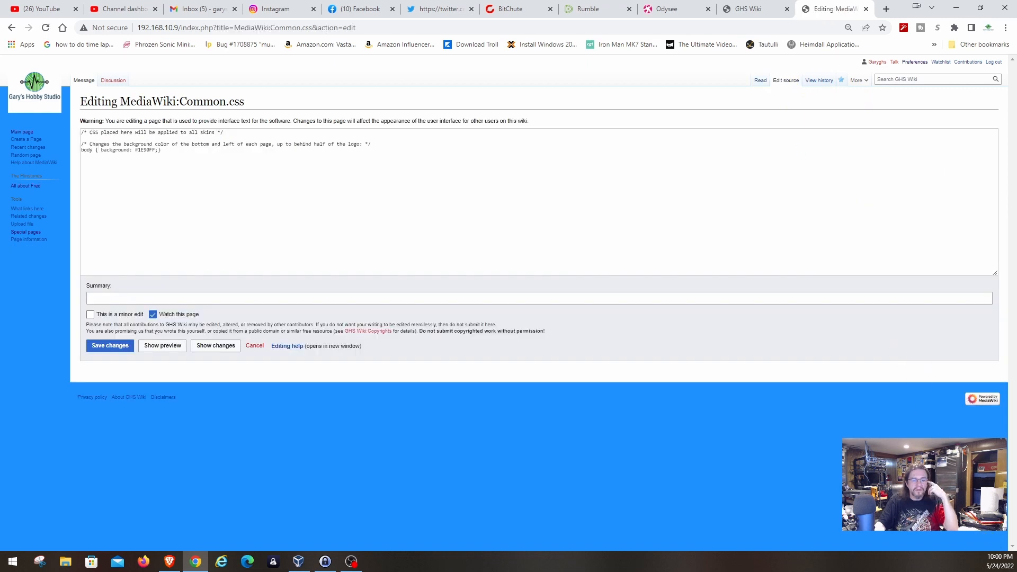
- Paste a commented #content rule with background-color #00ffff below the existing CSS and save
{"action": "key", "text": "alt+Tab"}
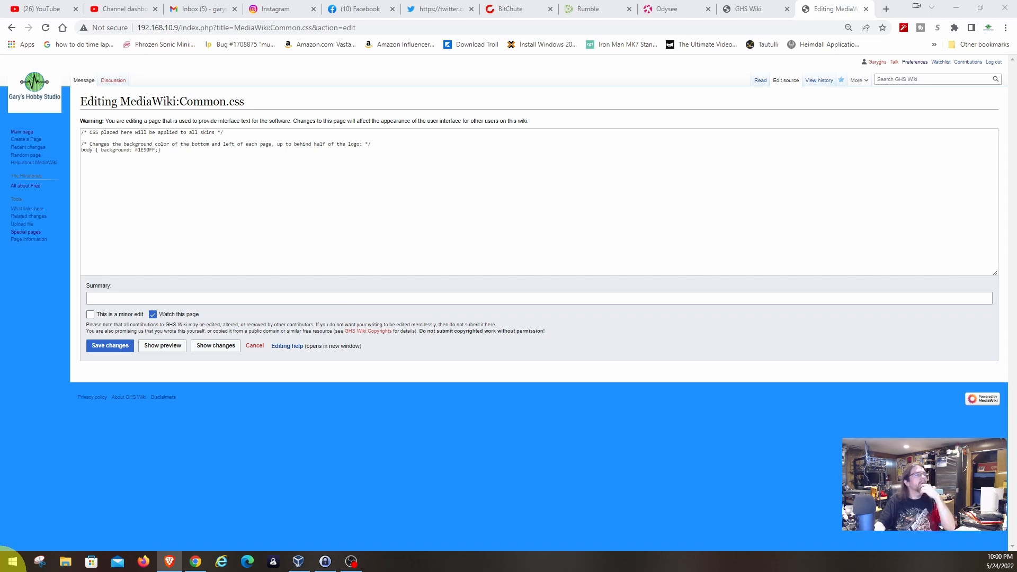
{"action": "left_click", "coordinate": [107, 163]}
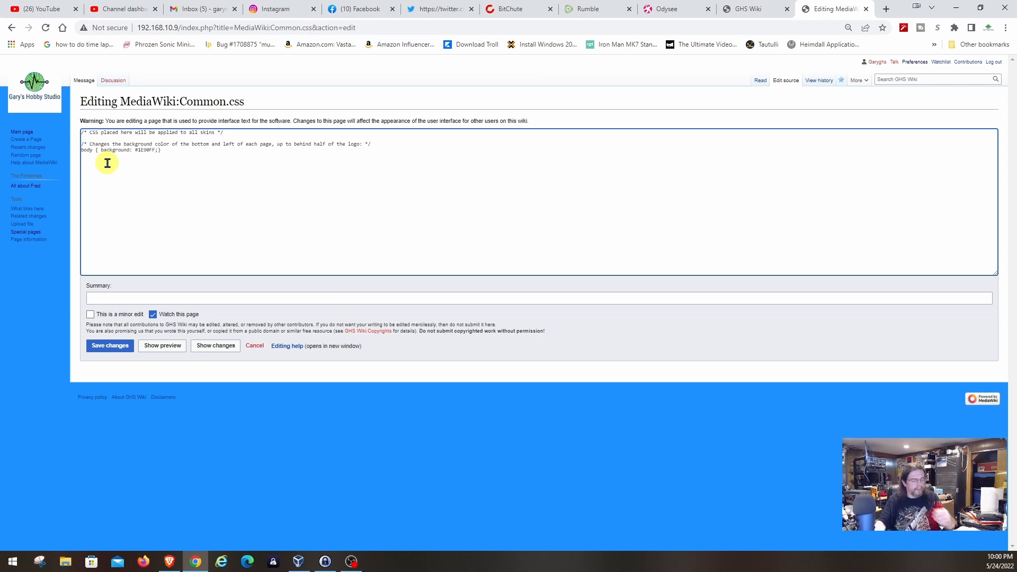
{"action": "type", "text": "/* background color of the content and title of pages */ #content { background-color: #00ffff; }"}
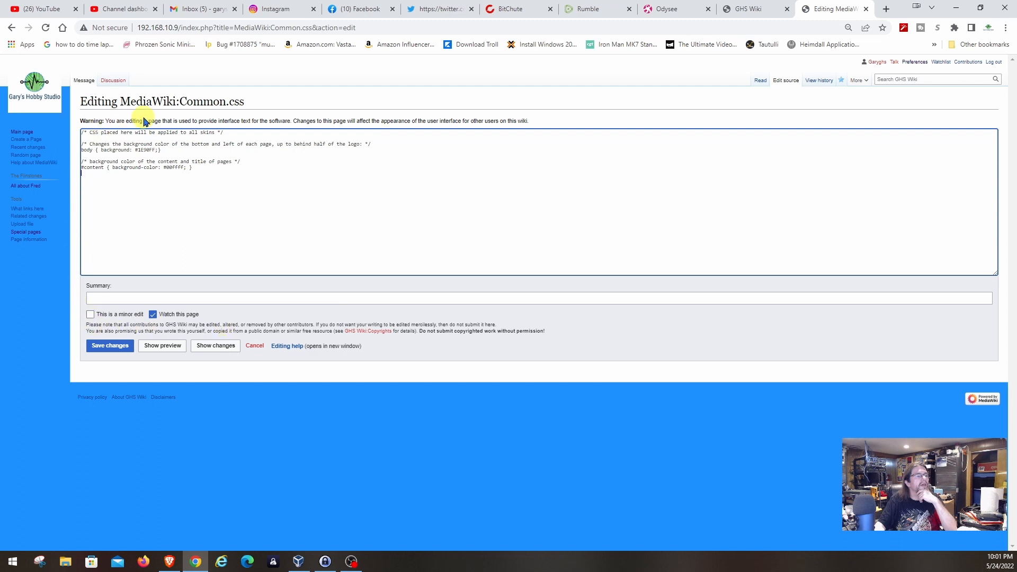
{"action": "left_click", "coordinate": [114, 352]}
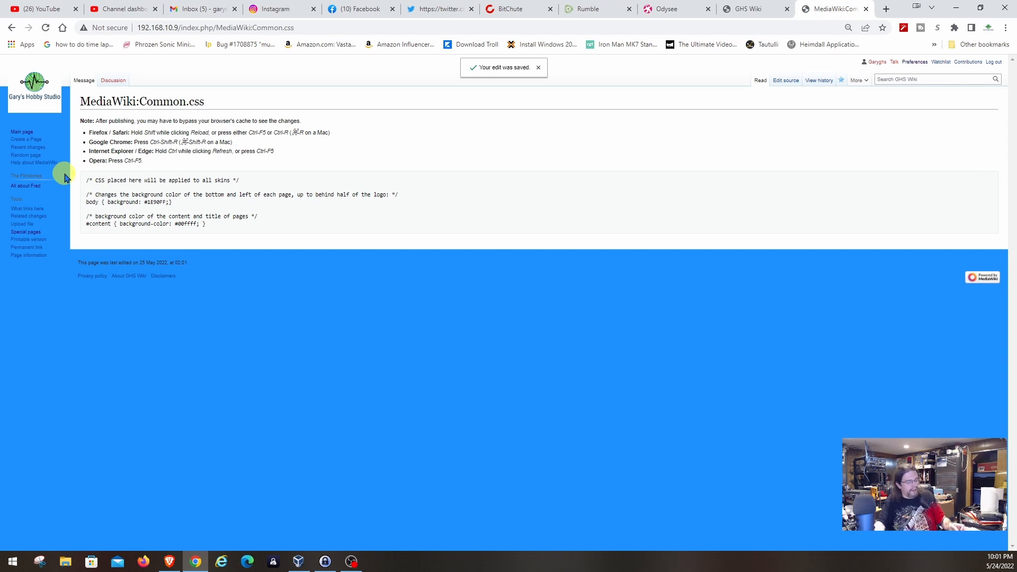
- Reload Common.css and the GHS Wiki Main Page to see the cyan #00FFFF content area
{"action": "key", "text": "ctrl+minus"}
{"action": "key", "text": "ctrl+shift+r"}
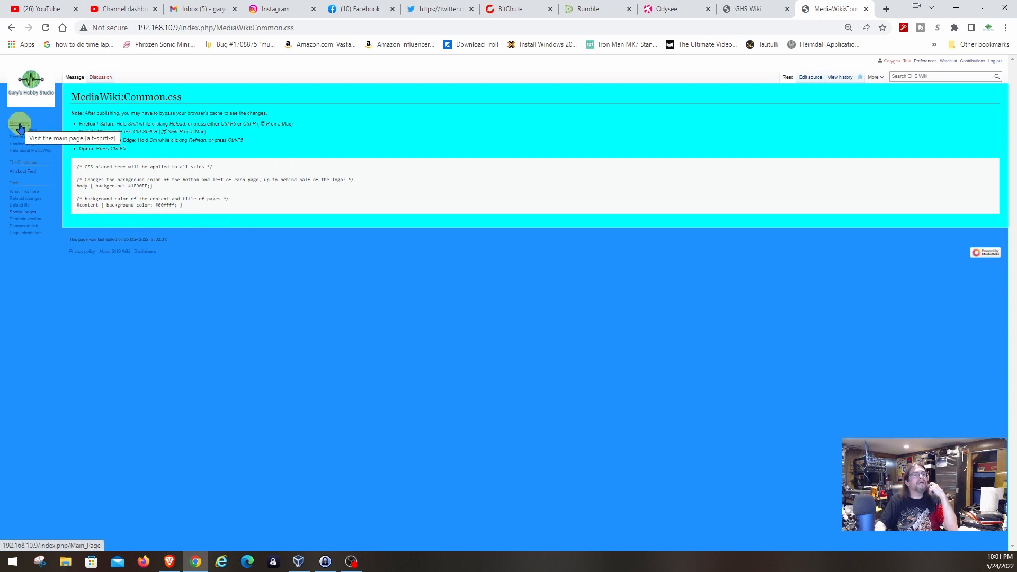
{"action": "left_click", "coordinate": [733, 11]}
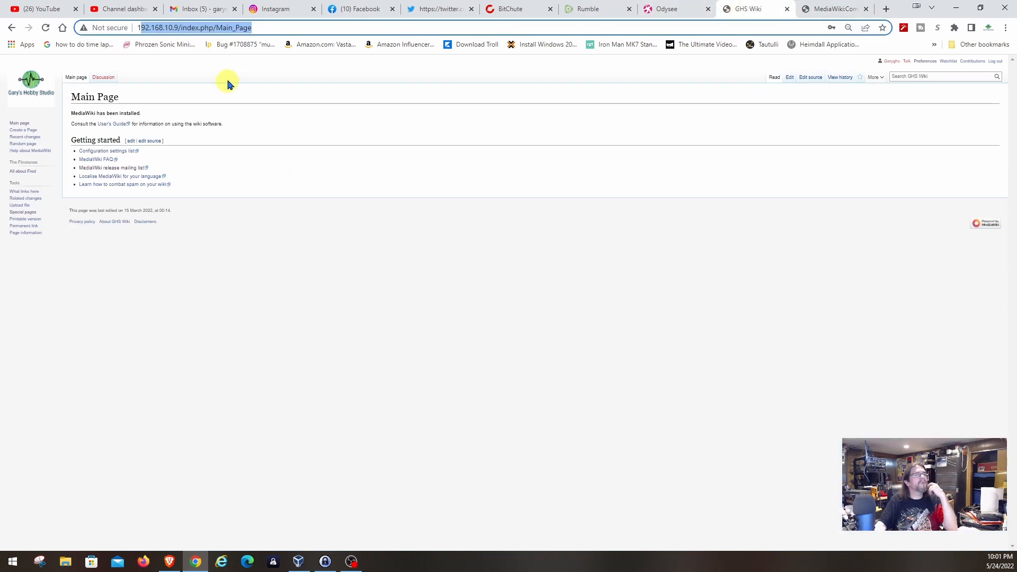
{"action": "left_click", "coordinate": [43, 35]}
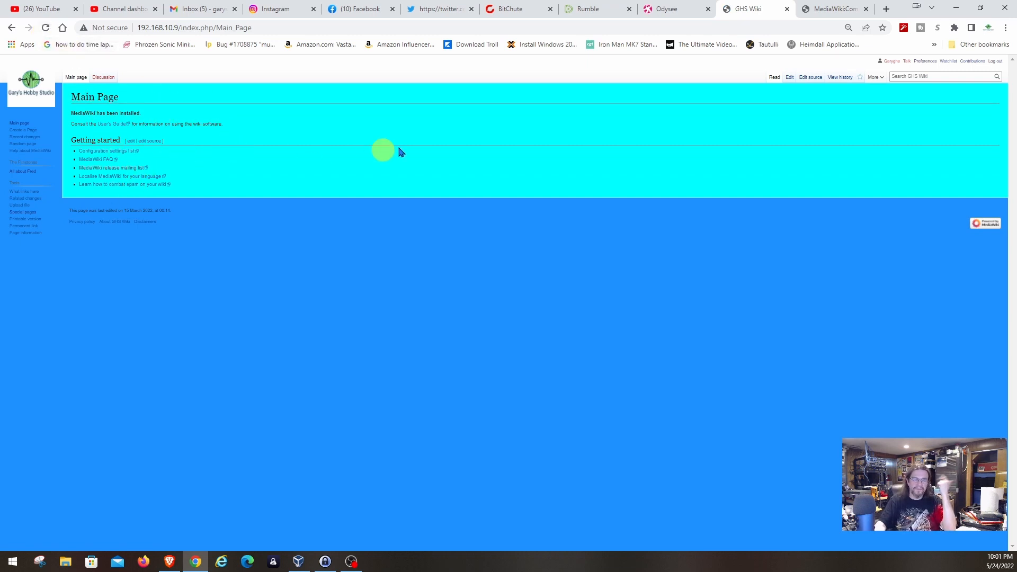
{"action": "left_click", "coordinate": [819, 21]}
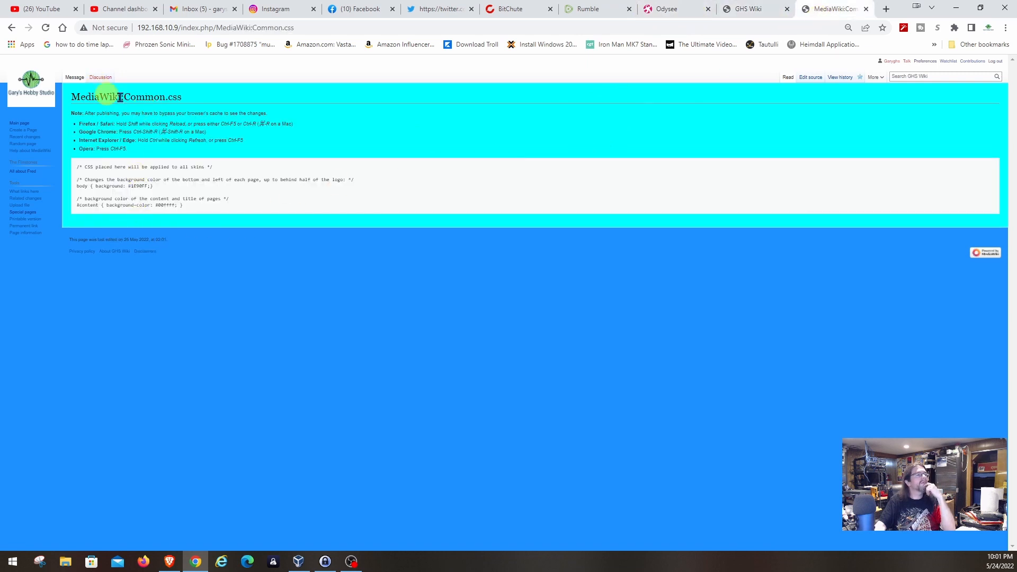
- Append a commented #catlinks rule with background-color #e6ffb4 to Common.css and save it
{"action": "left_click", "coordinate": [816, 79]}
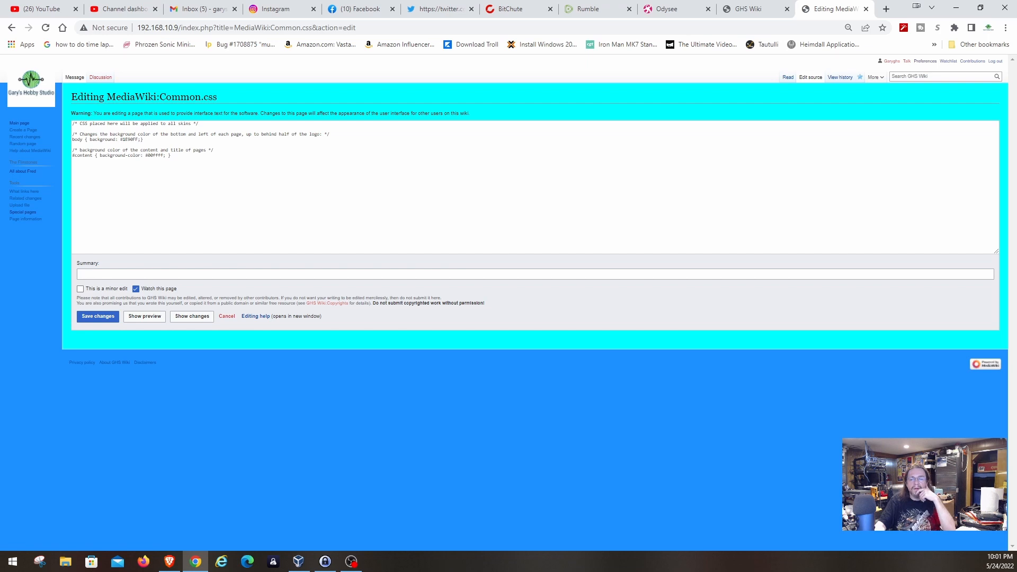
{"action": "key", "text": "alt+Tab"}
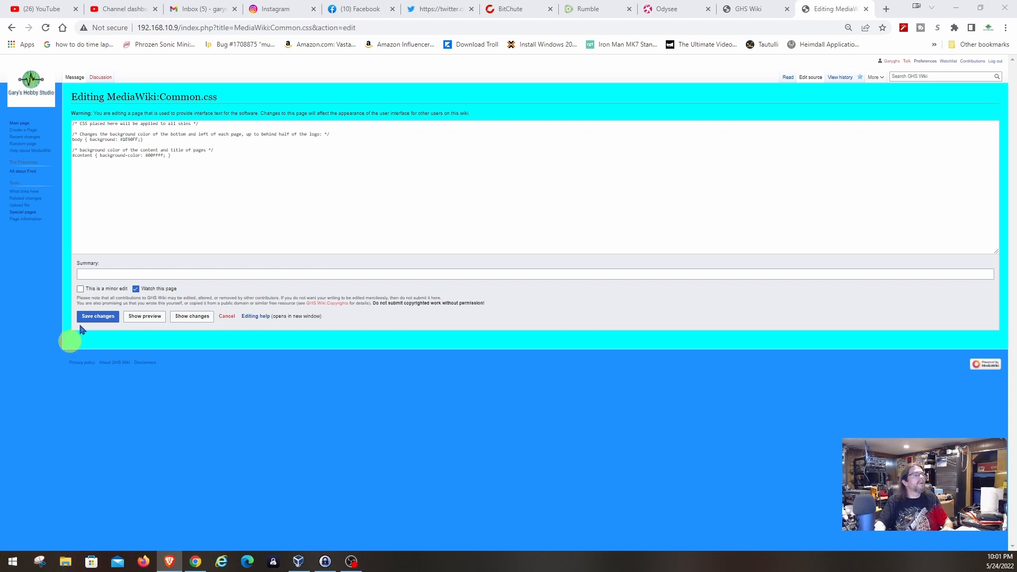
{"action": "left_click", "coordinate": [86, 173]}
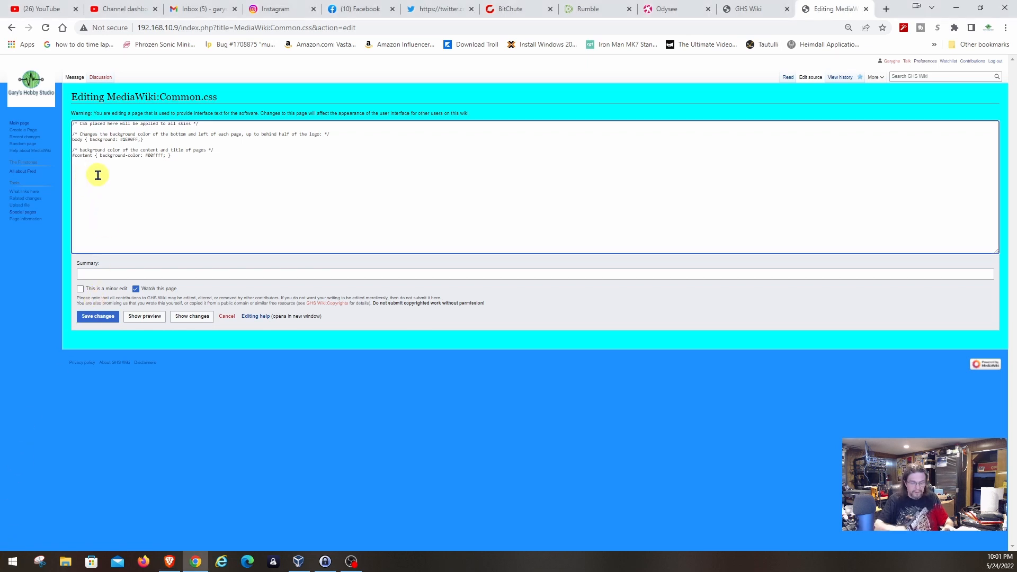
{"action": "type", "text": "/* hanges the background color of the rectangular area where category links are located */ #catlinks { background-color: #e6ffb4; }"}
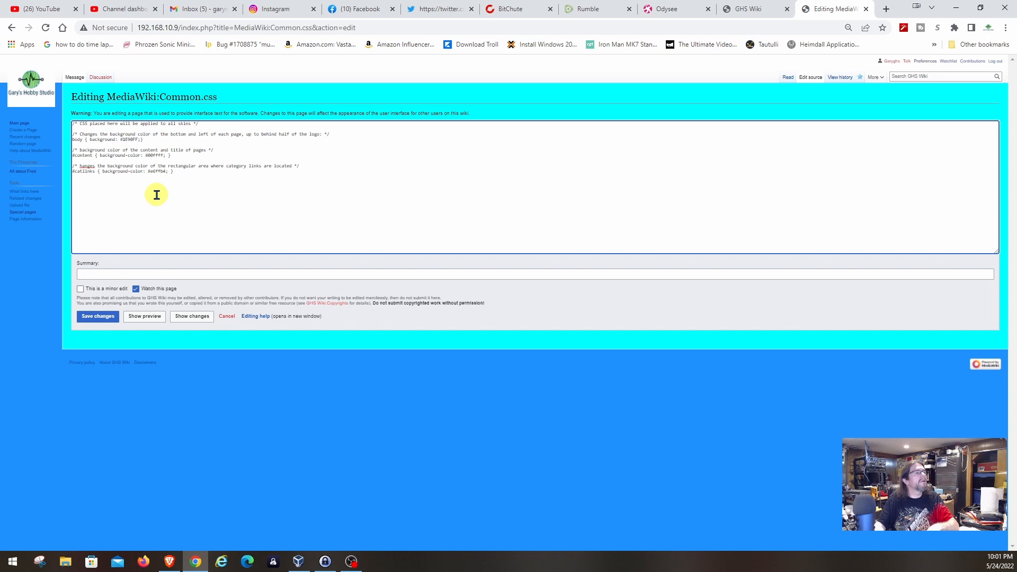
{"action": "key", "text": "ctrl+plus"}
{"action": "key", "text": "ctrl+plus"}
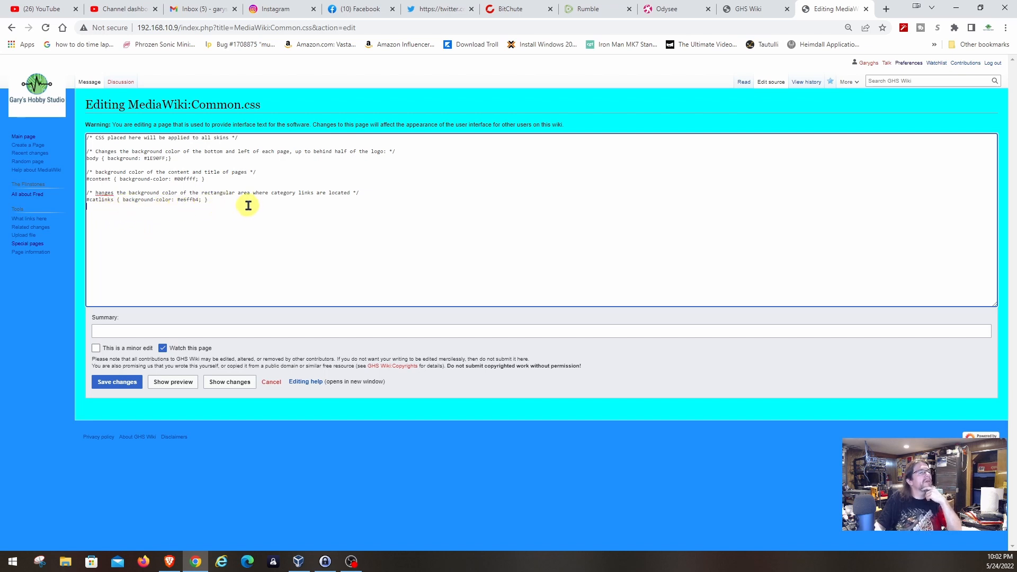
{"action": "left_click", "coordinate": [287, 205]}
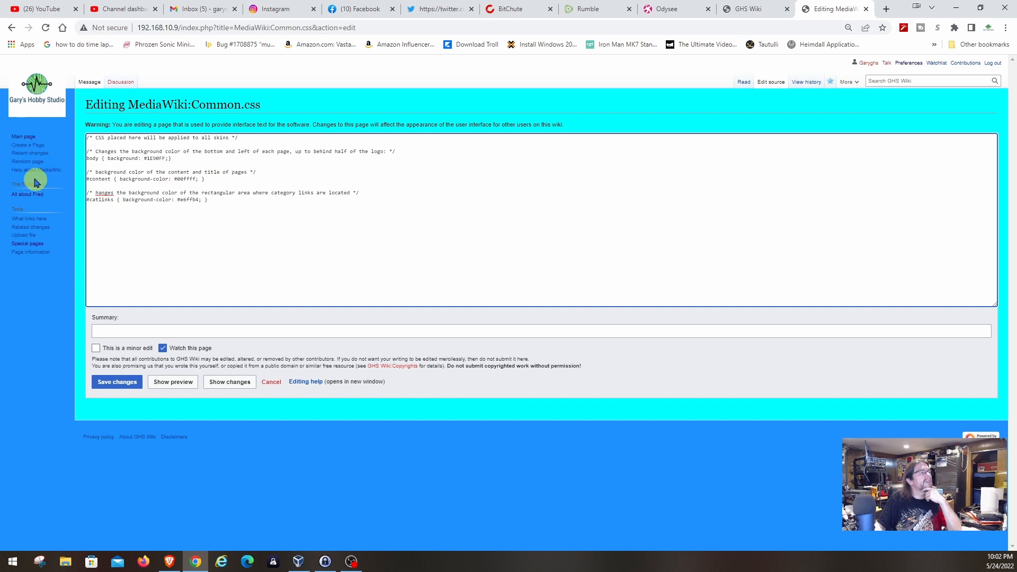
{"action": "left_click", "coordinate": [124, 387]}
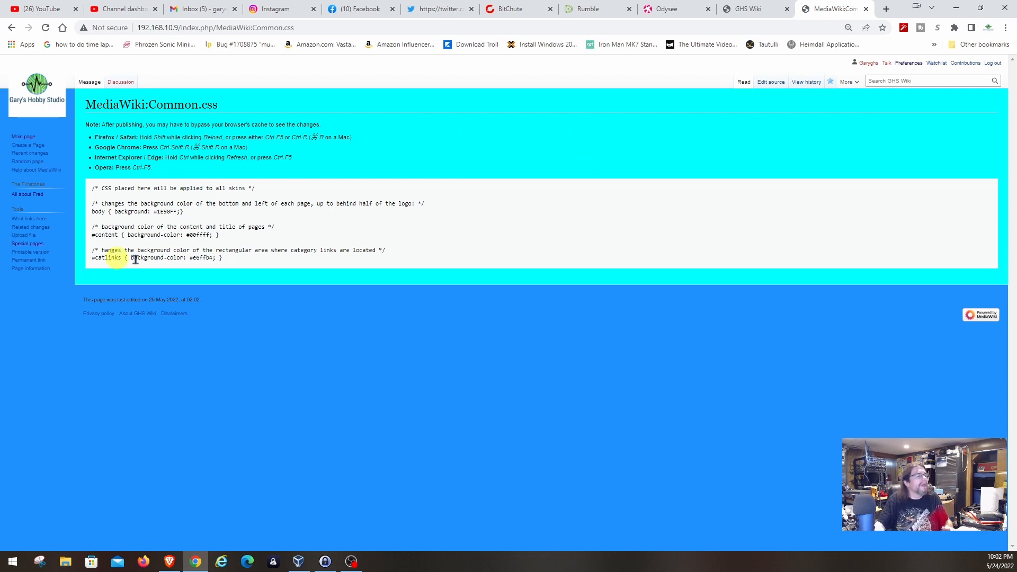
{"action": "left_click", "coordinate": [770, 82]}
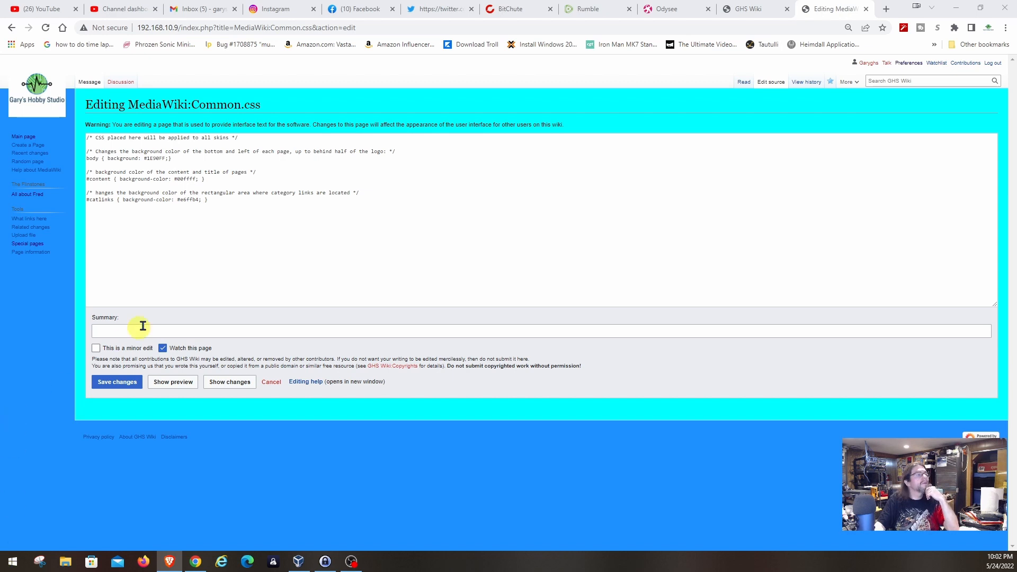
- Paste a commented #p-logo rule with background-color #0000ff, reset zoom to 100%, and save
{"action": "left_click", "coordinate": [107, 209]}
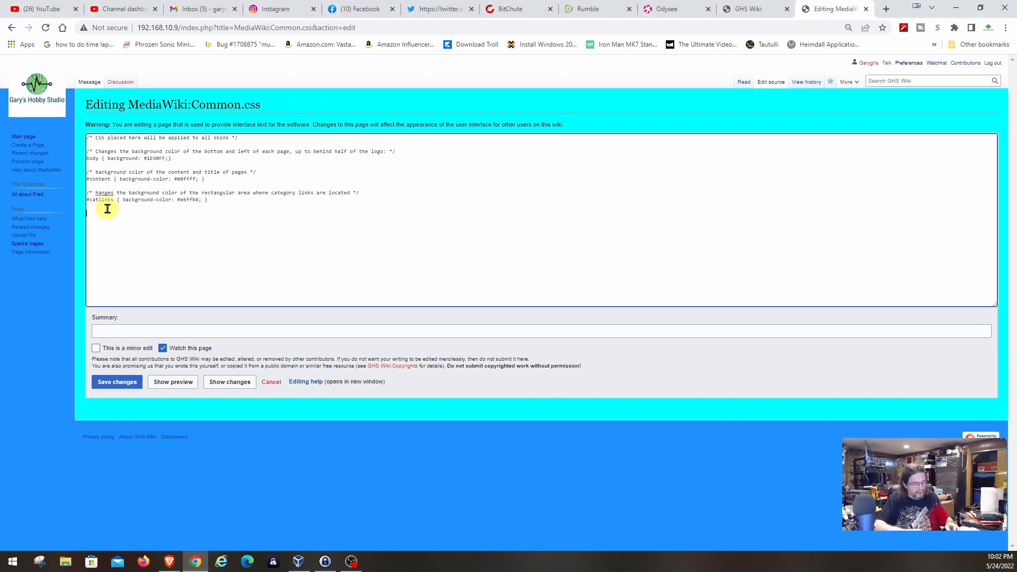
{"action": "type", "text": "/* sets the background color of the area of the logo */ #p-logo { background-color: #0000ff; }"}
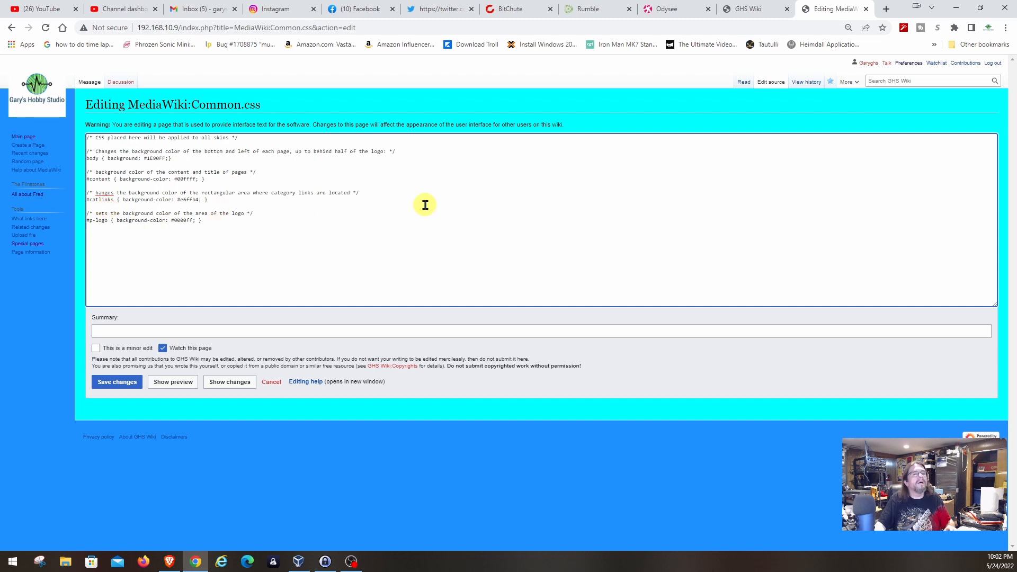
{"action": "left_click", "coordinate": [1005, 28]}
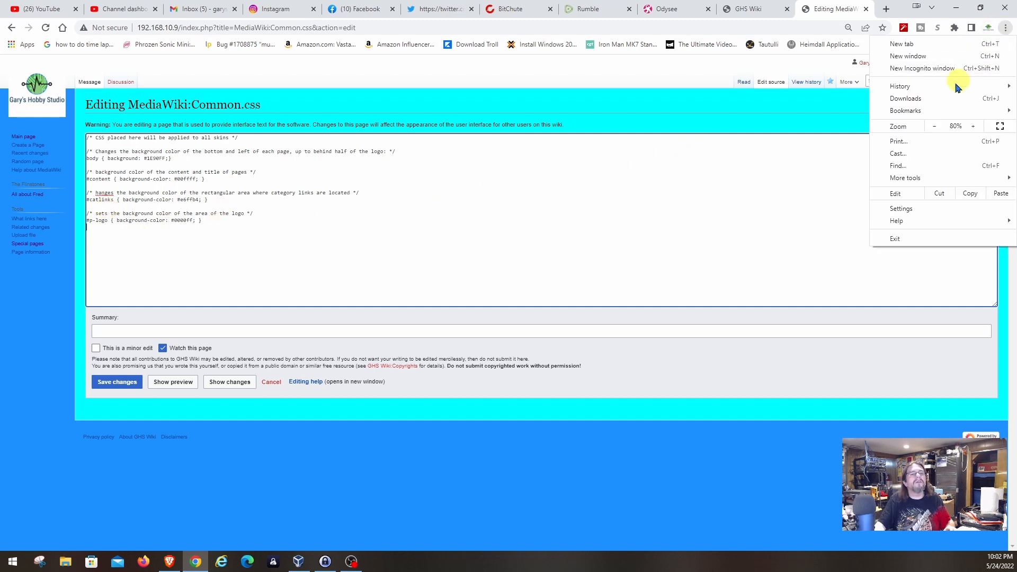
{"action": "left_click", "coordinate": [971, 128]}
{"action": "left_click", "coordinate": [971, 128]}
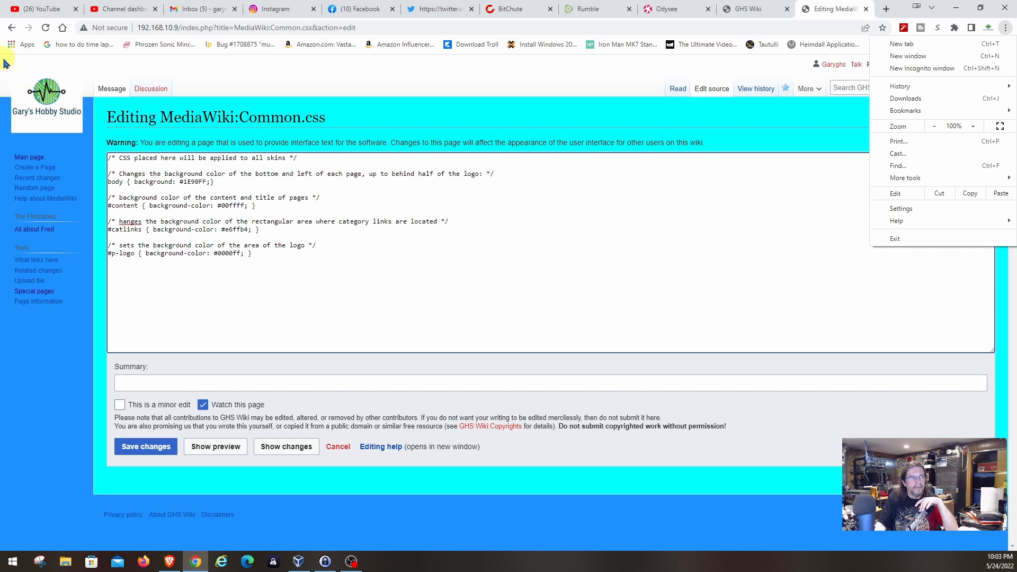
{"action": "left_click", "coordinate": [149, 452]}
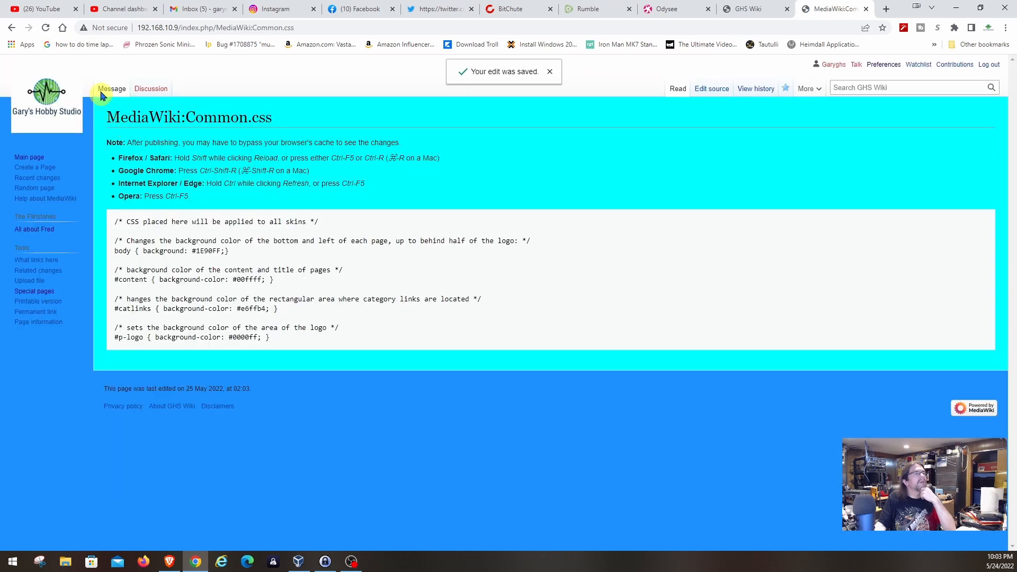
- Reload Common.css so the logo area shows its #0000ff background
{"action": "left_click", "coordinate": [46, 28]}
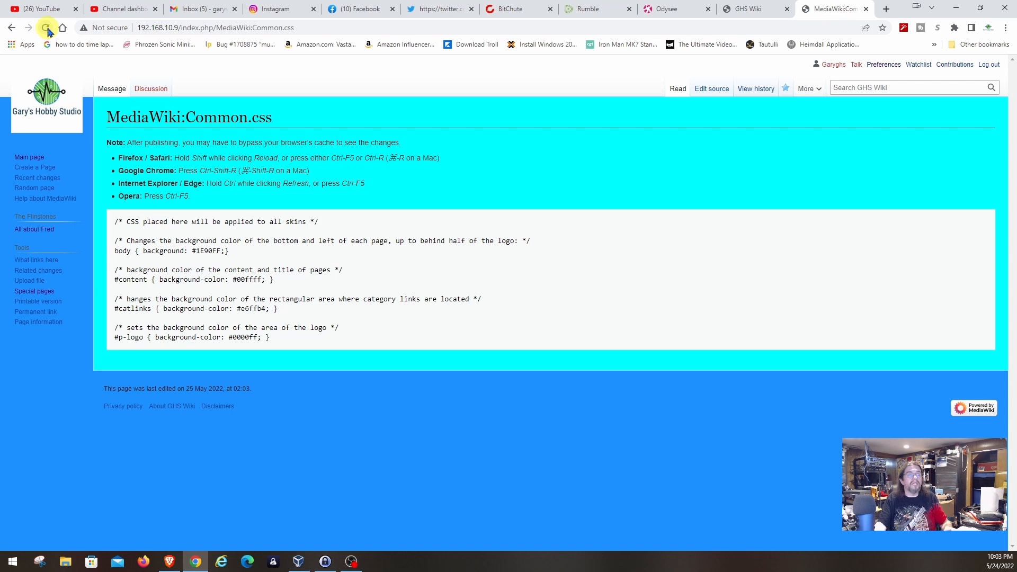
{"action": "left_click", "coordinate": [46, 29]}
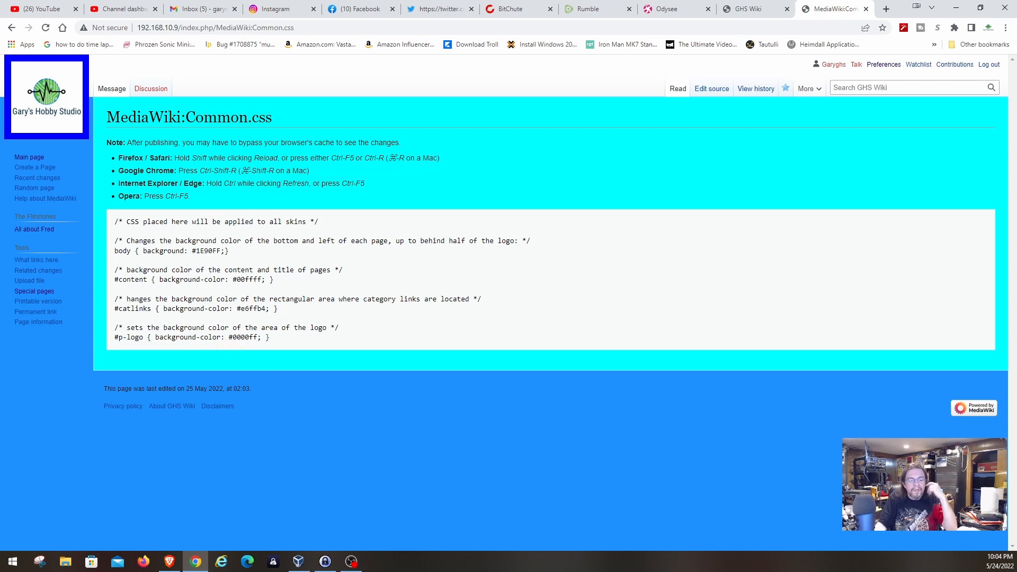
{"action": "key", "text": "alt+Tab"}
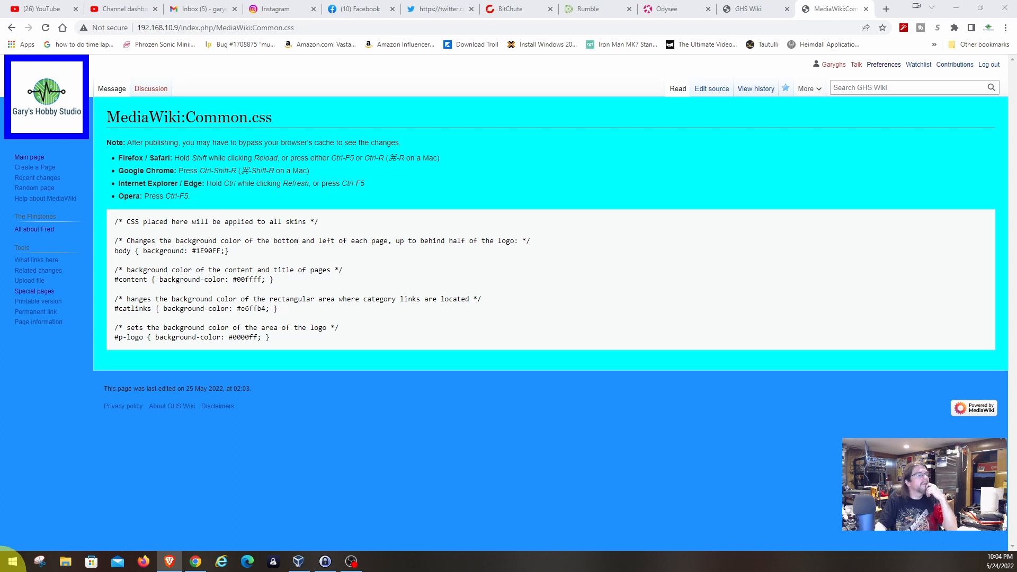
- Add a #p-navigation rule with background-color #99ffff after the logo rule, save, and reload
{"action": "left_click", "coordinate": [713, 90]}
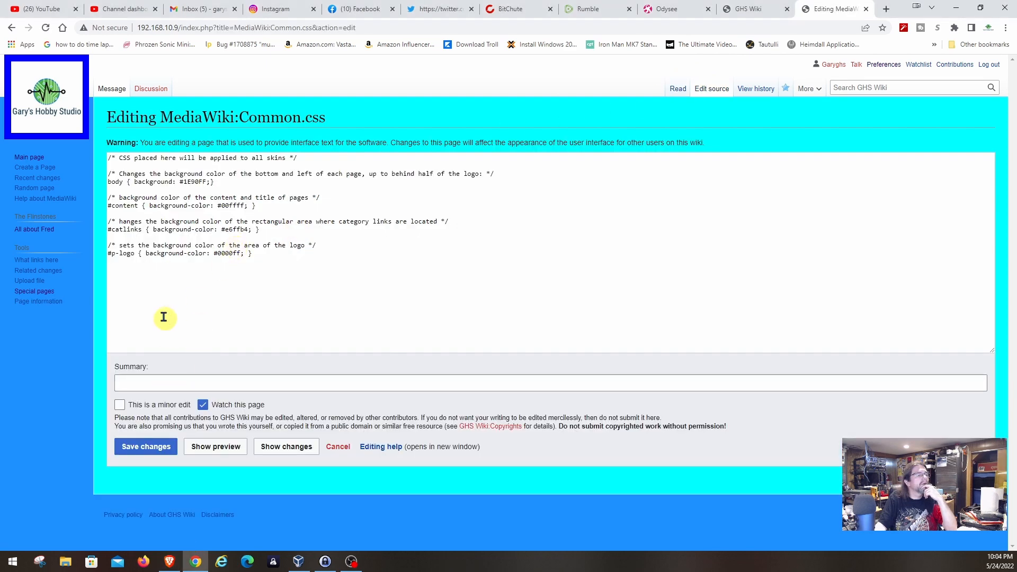
{"action": "left_click", "coordinate": [128, 270]}
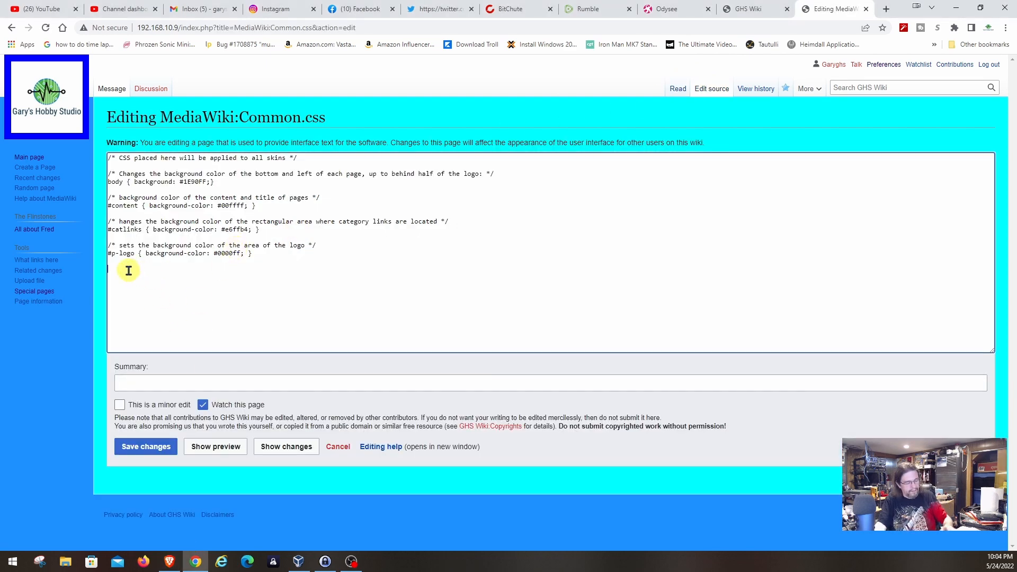
{"action": "type", "text": "/* this is for the background color of the title of the Navigation menu in the left column */ #p-navigation { background-color: #99ffff; }"}
{"action": "left_click", "coordinate": [145, 451]}
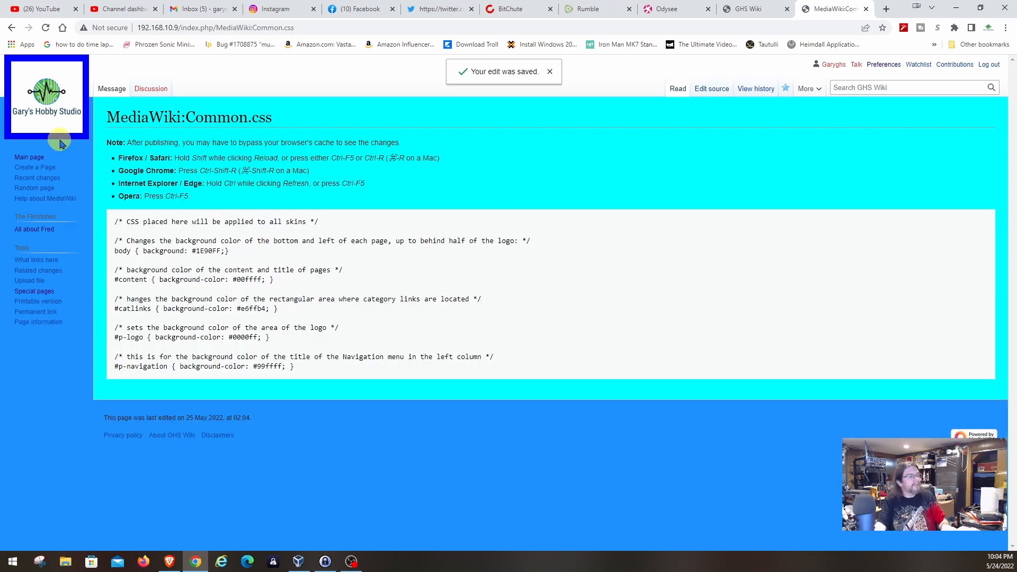
{"action": "left_click", "coordinate": [51, 31]}
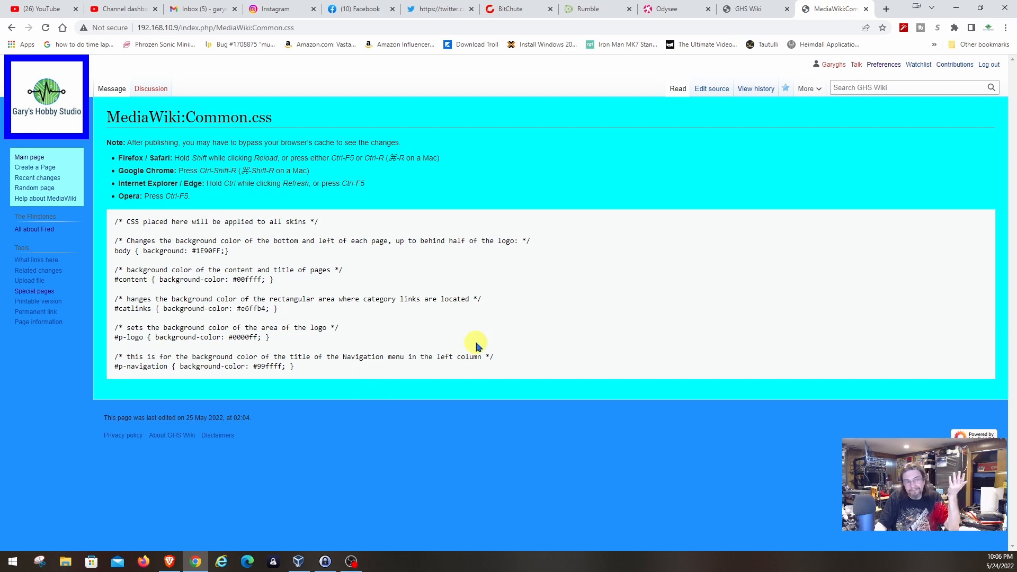
{"action": "left_click", "coordinate": [714, 90]}
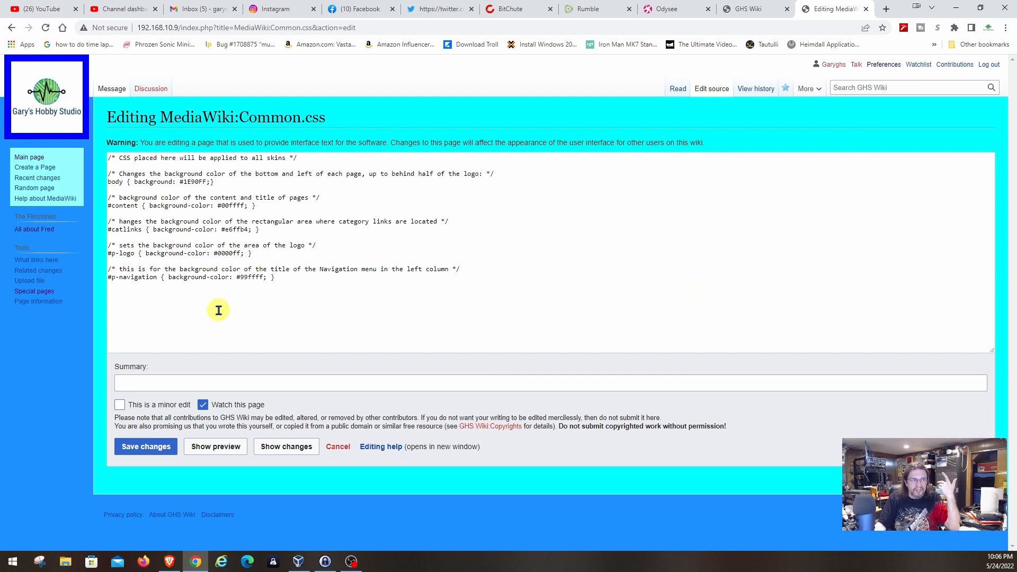
- Paste a commented #p-navigation .pBody rule with background-color #00ffff and save
{"action": "left_click", "coordinate": [150, 293]}
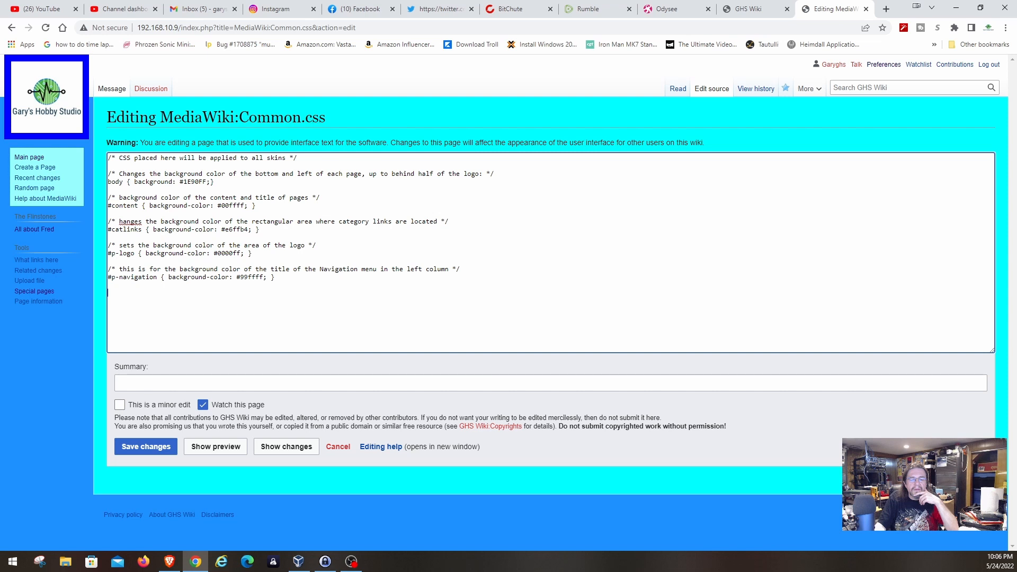
{"action": "key", "text": "alt+Tab"}
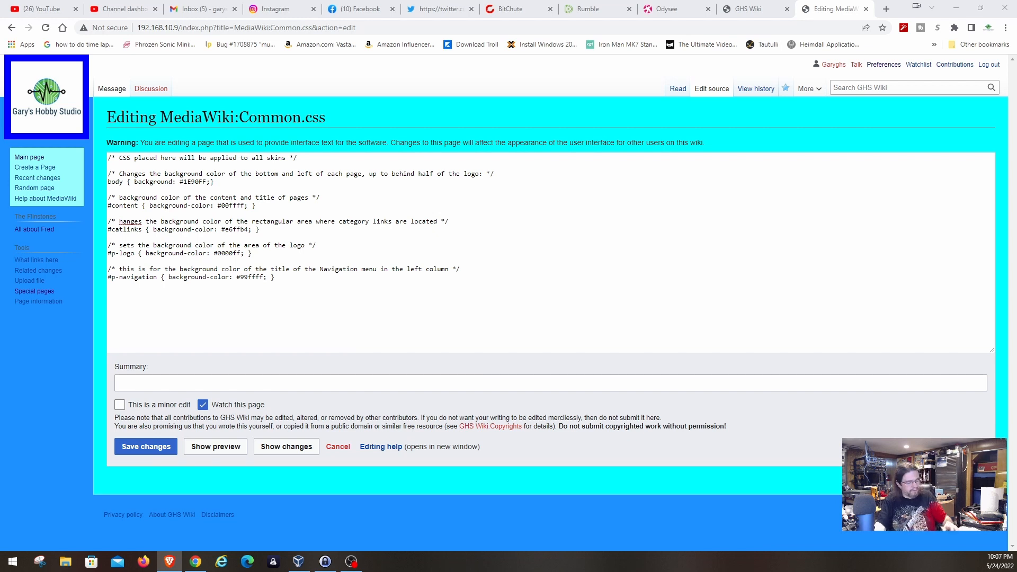
{"action": "left_click", "coordinate": [126, 298]}
{"action": "type", "text": "/* changes the background color of the Navigation menu on the left without affecting the background color of the title of the menu */ #p-navigation .pBody { background-color: #00ffff; }"}
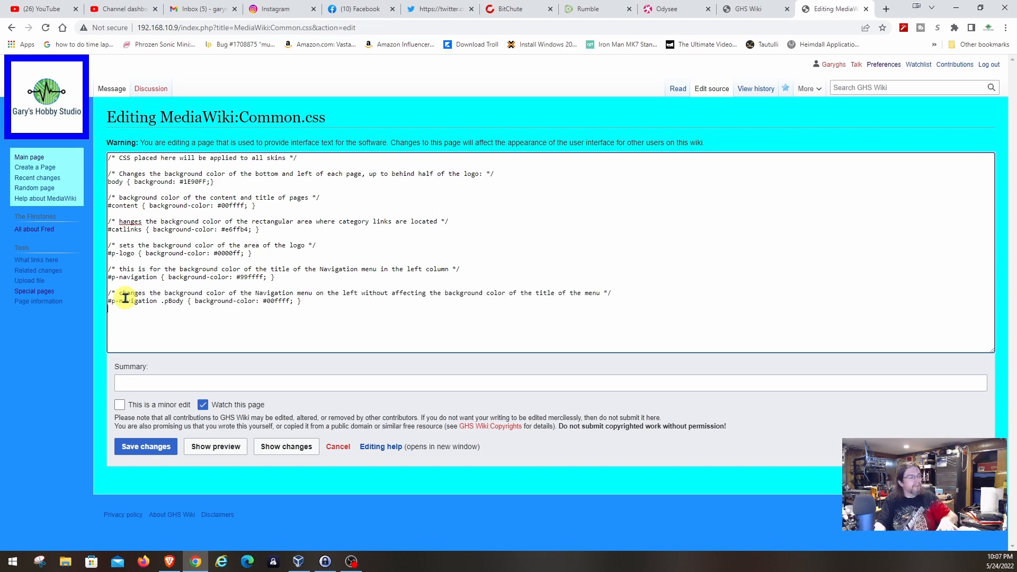
{"action": "left_click", "coordinate": [164, 442]}
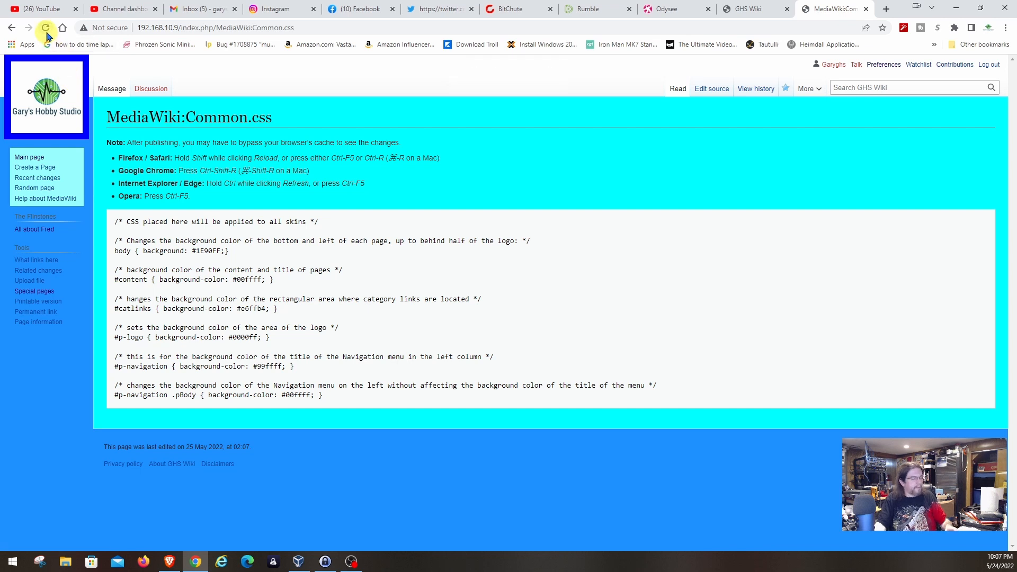
- Reload the page so the new colours apply, then reopen Common.css in the source editor
{"action": "left_click", "coordinate": [46, 29]}
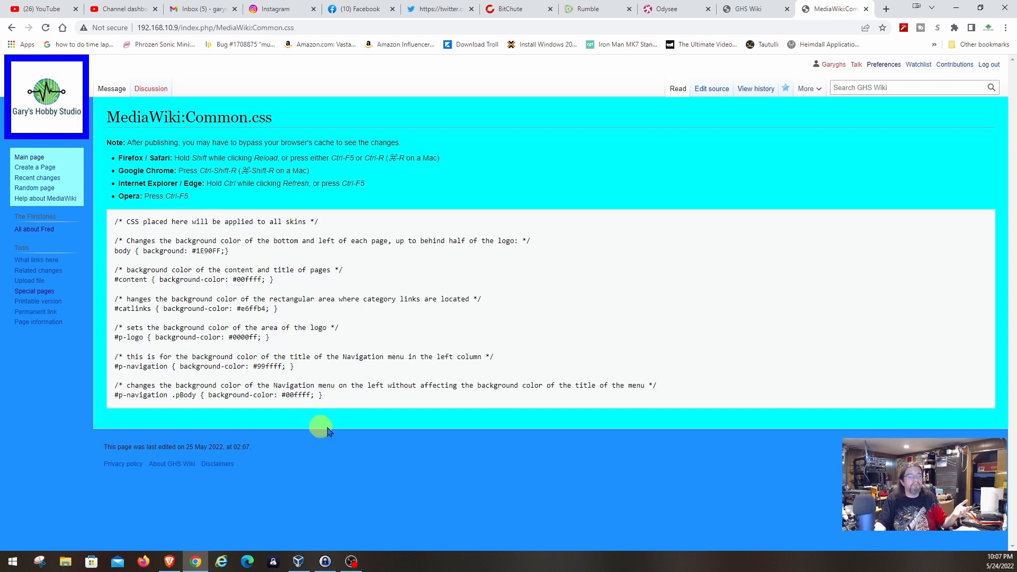
{"action": "left_click", "coordinate": [700, 97]}
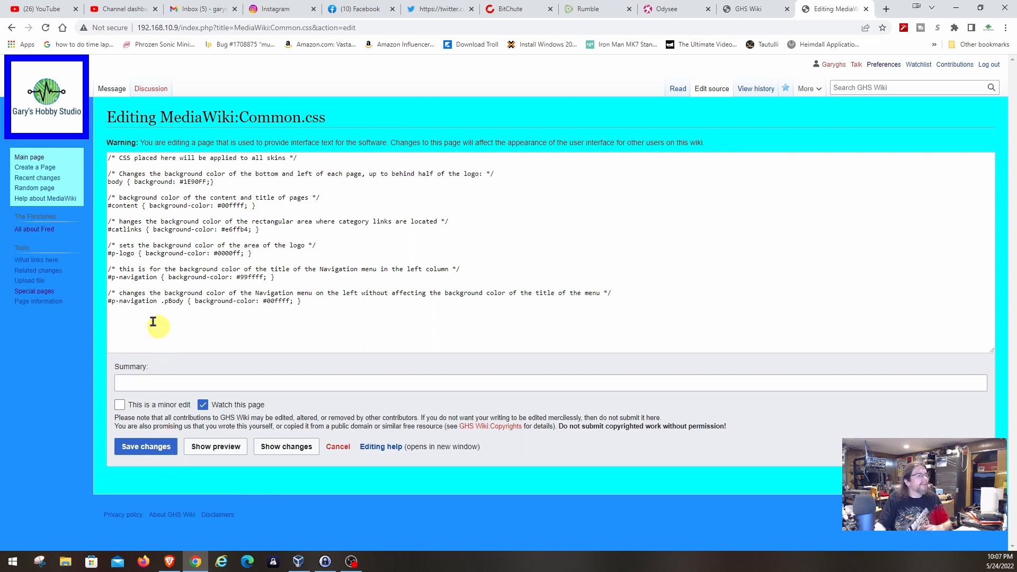
- Wrap the #p-navigation .pBody rule in /* */ comment markers and save Common.css
{"action": "left_click", "coordinate": [110, 301]}
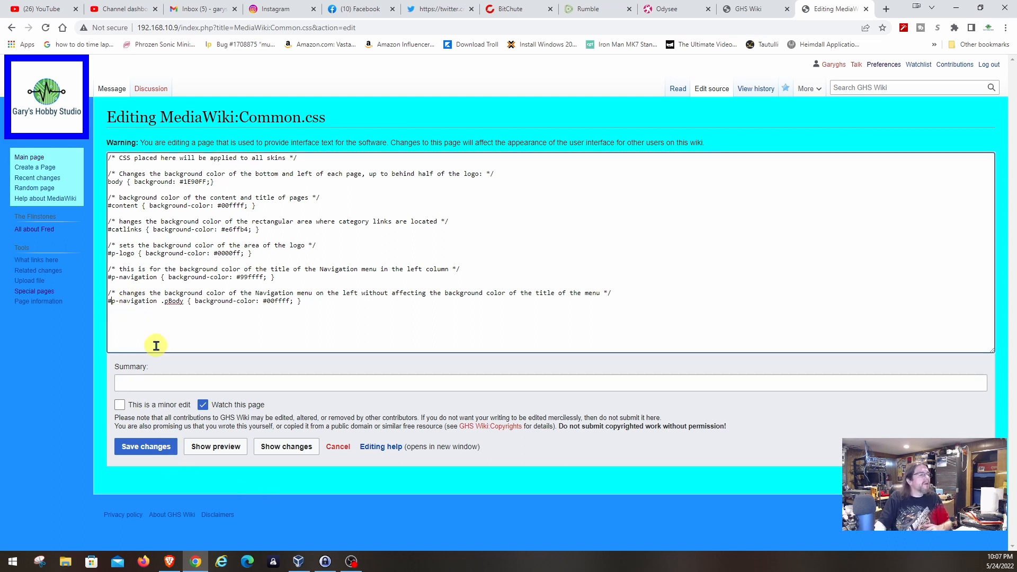
{"action": "type", "text": "/"}
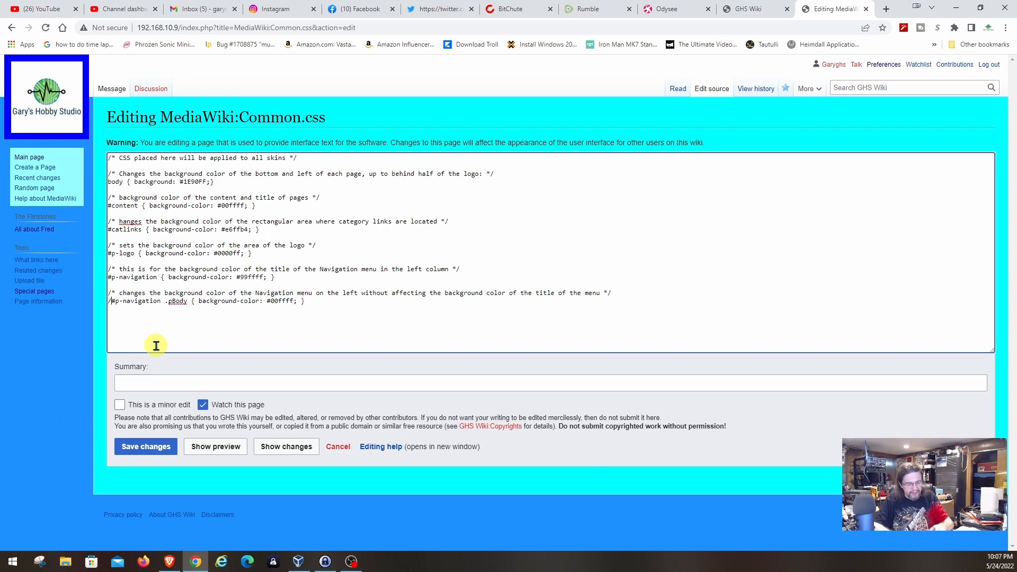
{"action": "type", "text": "*"}
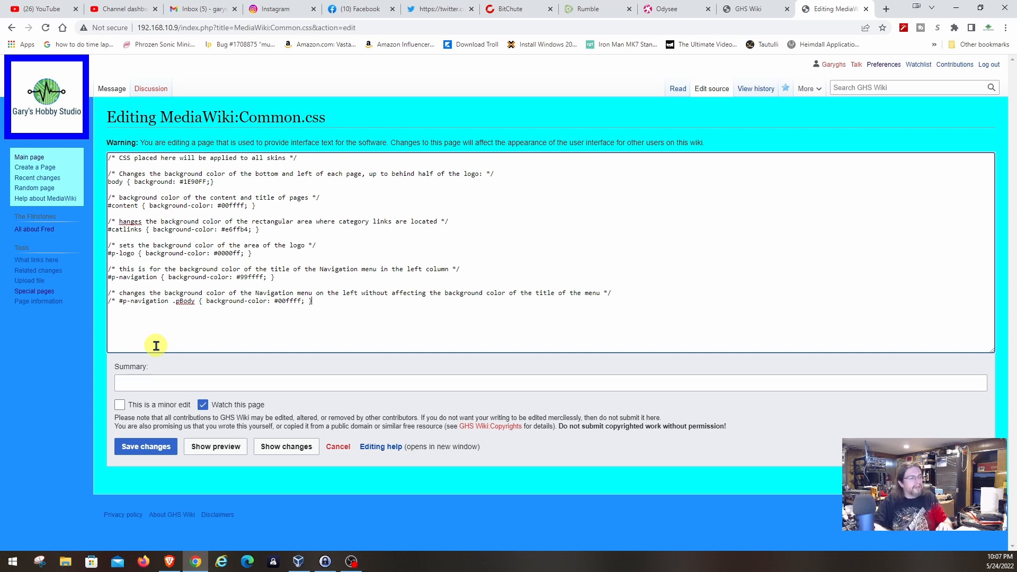
{"action": "key", "text": "End"}
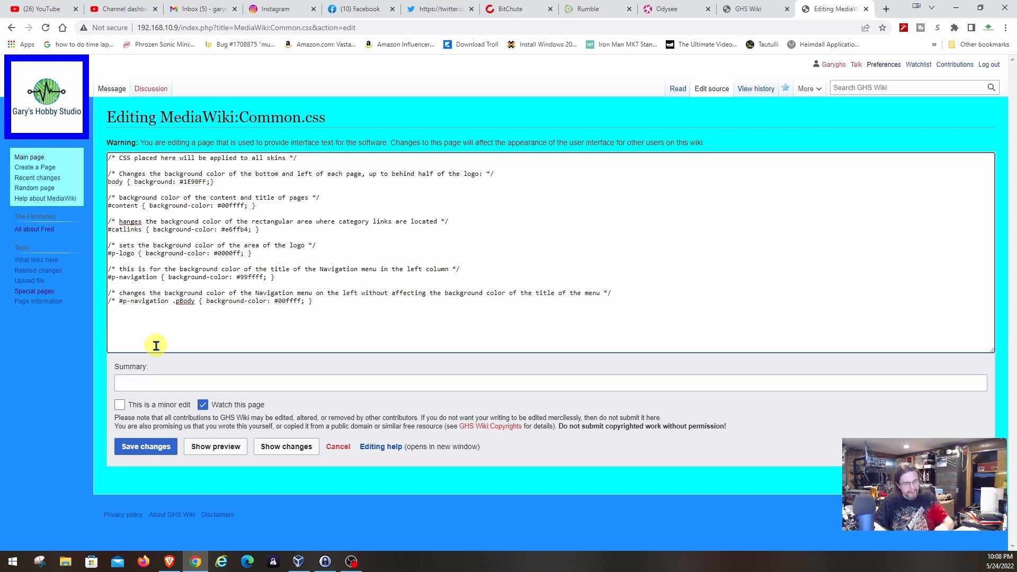
{"action": "type", "text": "*/"}
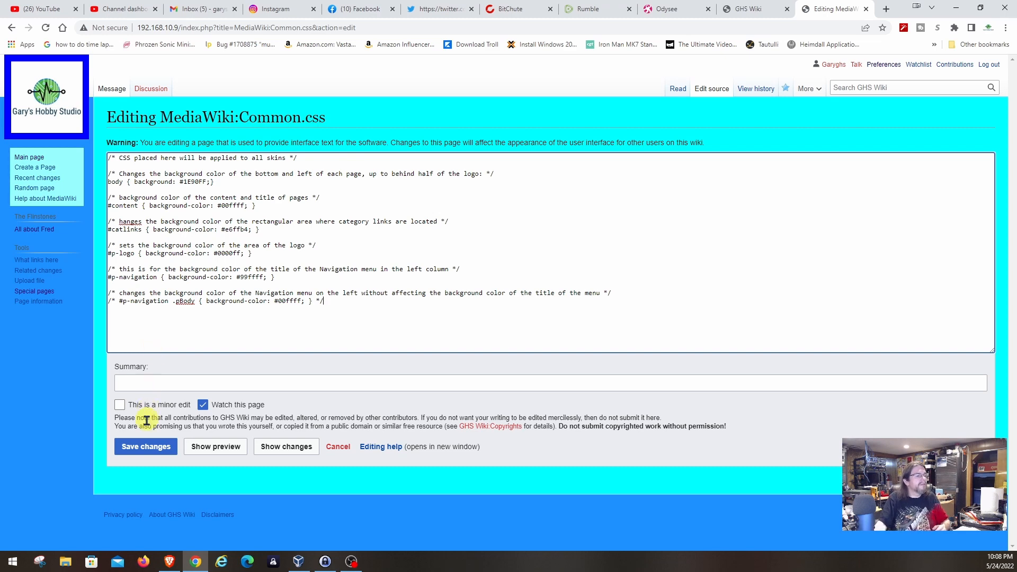
{"action": "left_click", "coordinate": [145, 447]}
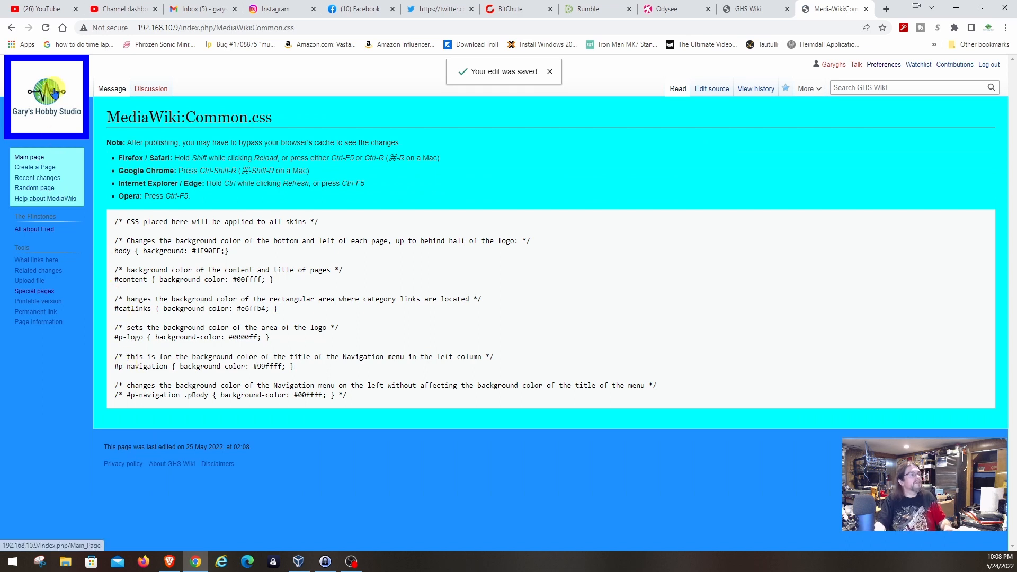
{"action": "left_click", "coordinate": [46, 29]}
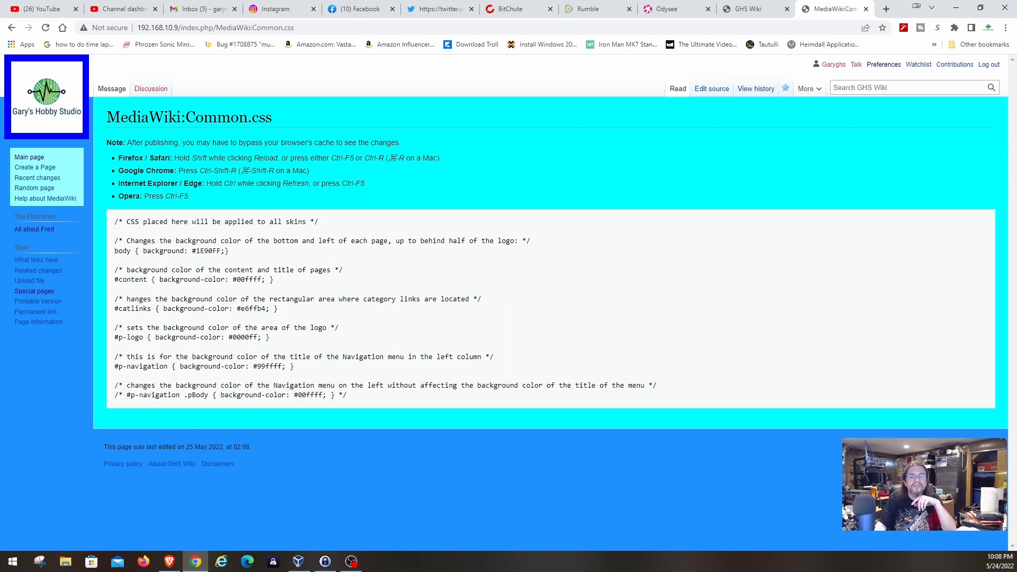
{"action": "left_click", "coordinate": [898, 571]}
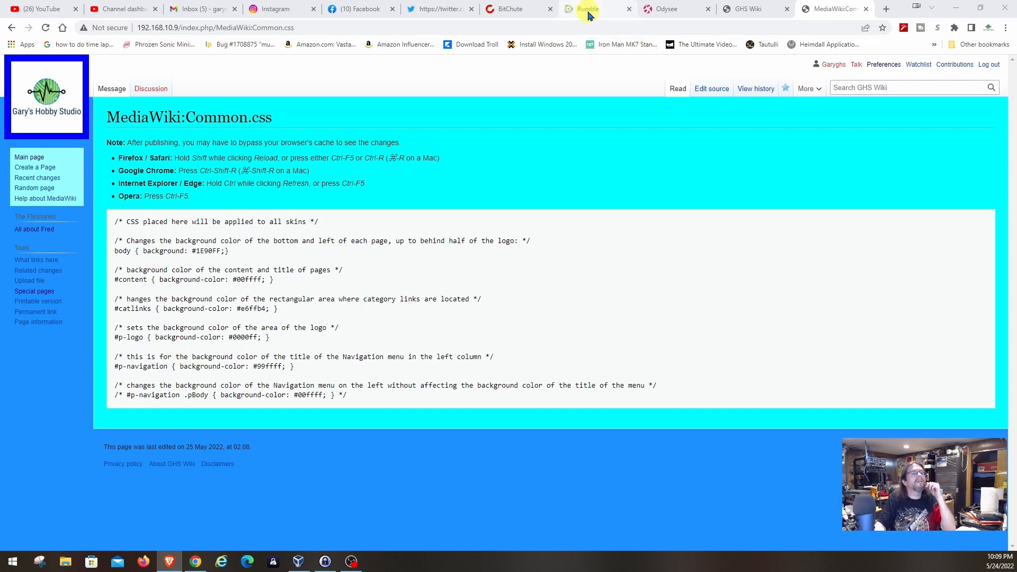
- Open the Main Page's wikitext source in the edit form
{"action": "left_click", "coordinate": [741, 12]}
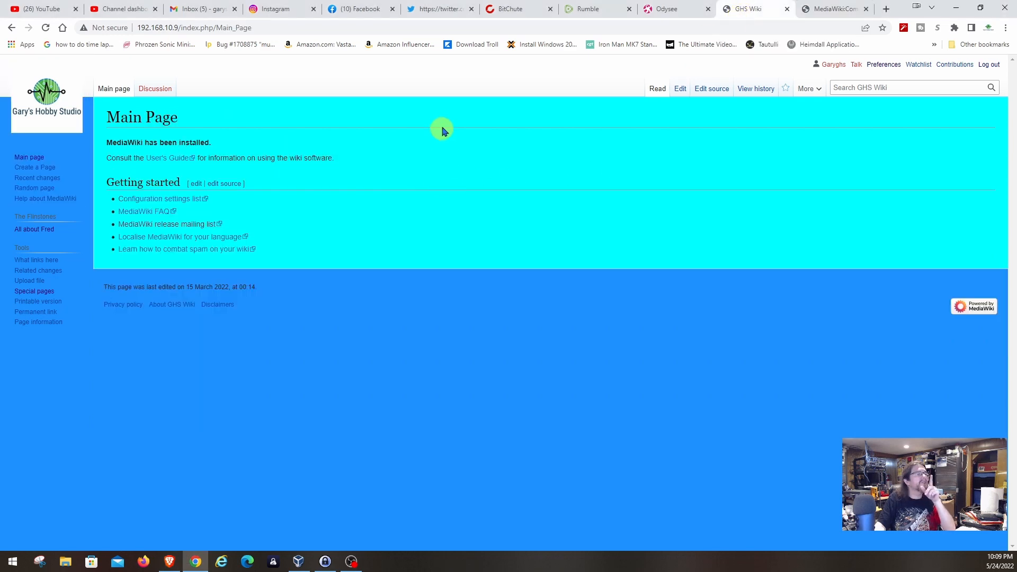
{"action": "left_click", "coordinate": [711, 89]}
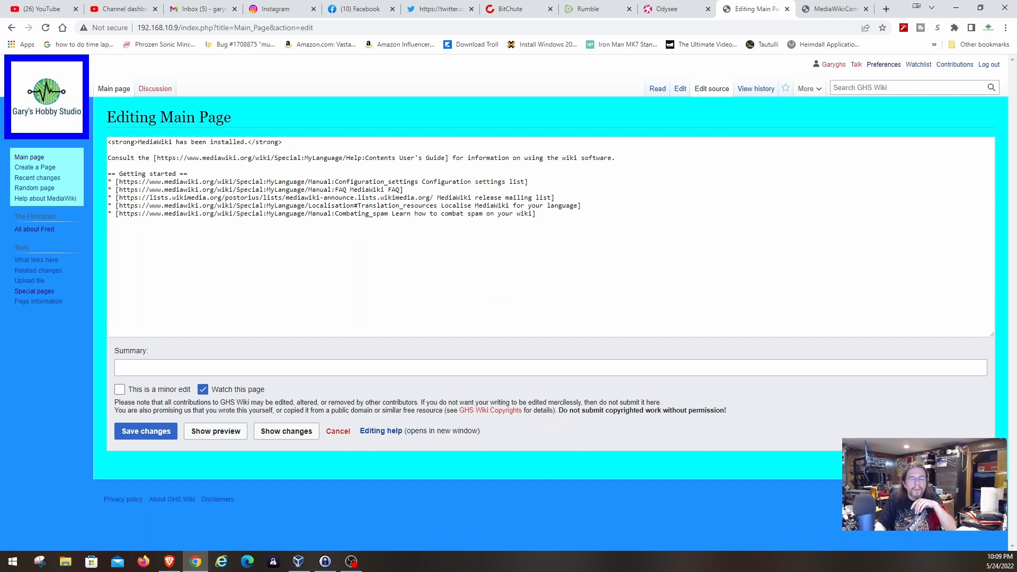
{"action": "key", "text": "alt+Tab"}
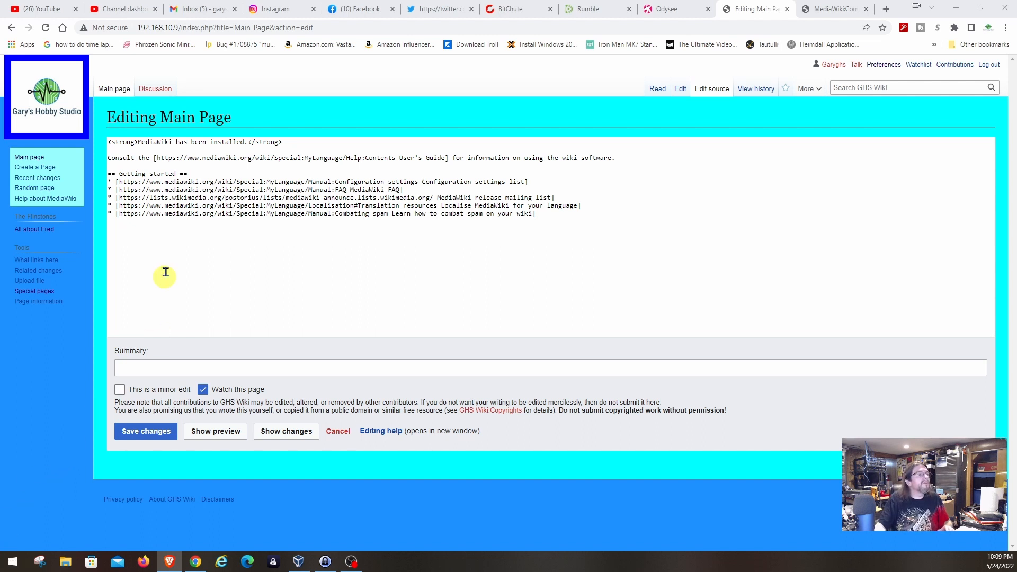
- Paste the carousel div and table markup block above the Getting started content
{"action": "left_click", "coordinate": [154, 165]}
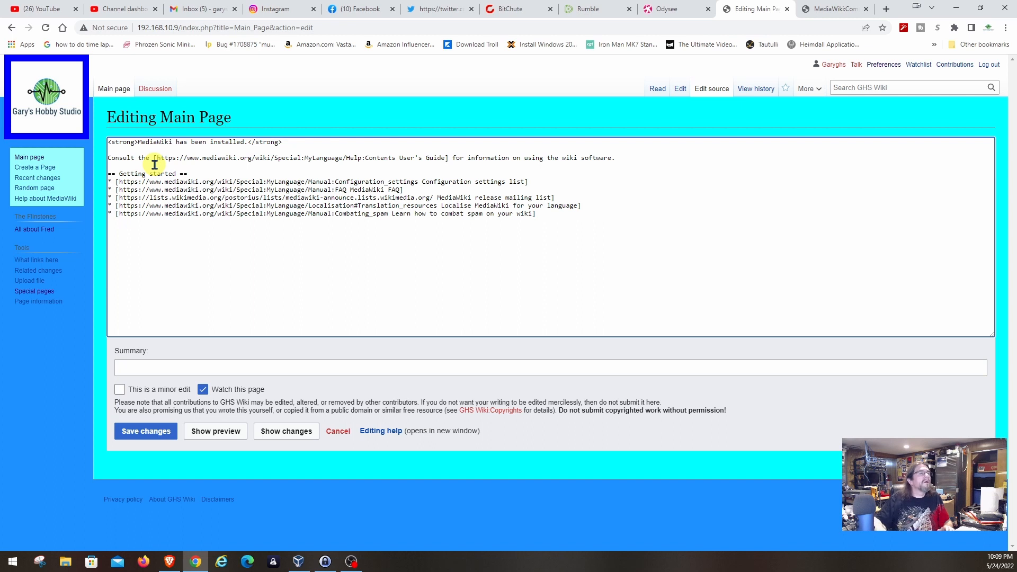
{"action": "key", "text": "Return"}
{"action": "key", "text": "Return"}
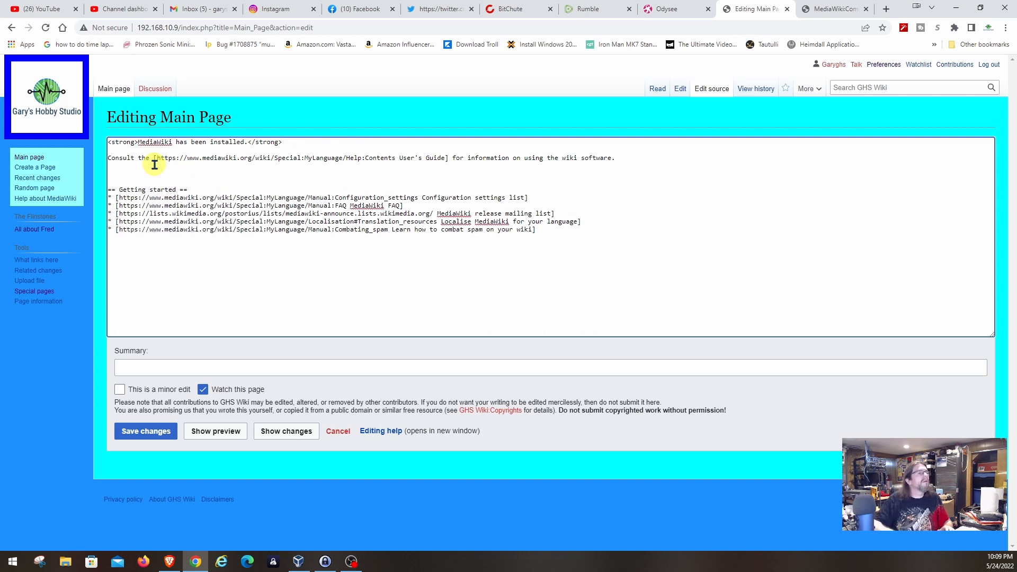
{"action": "key", "text": "Delete"}
{"action": "key", "text": "Delete"}
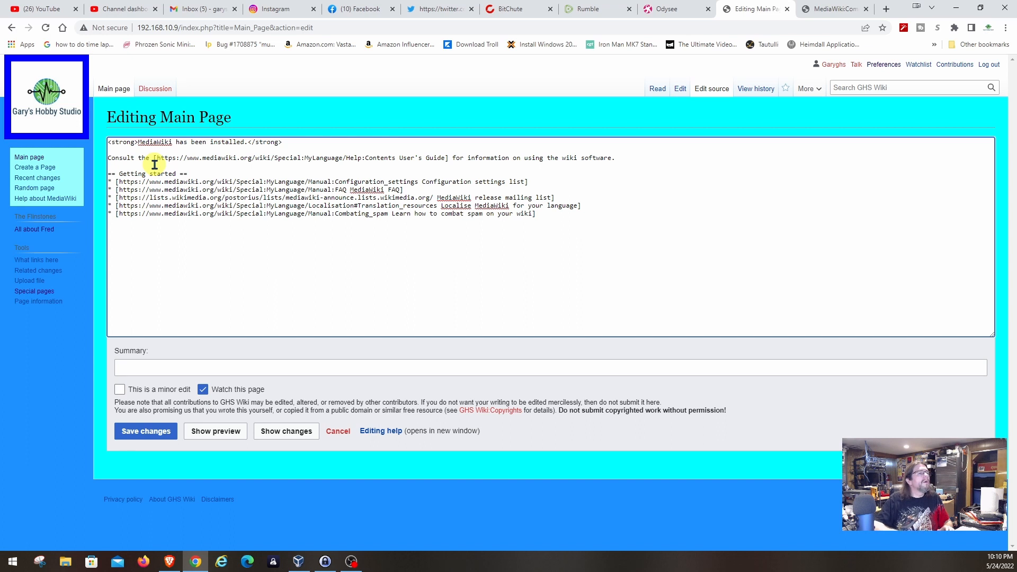
{"action": "key", "text": "Return"}
{"action": "key", "text": "Return"}
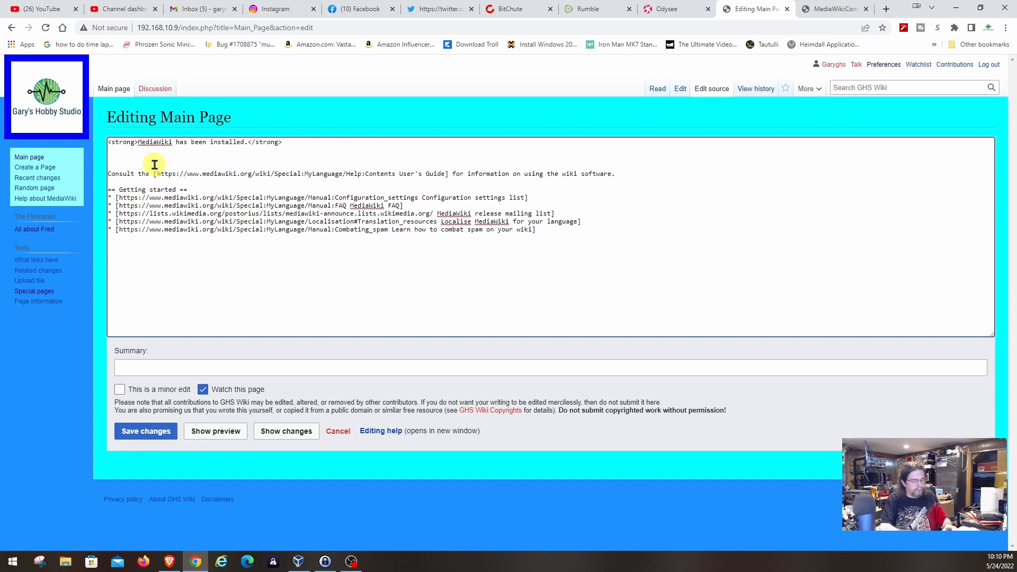
{"action": "type", "text": "<div style=overflow-x:auto> <div style=\"display:inline-block;\" id=\"ghs_info_carousel\"> {| class=vtop style=text-align:center |- |width=90px|[[File:Docker.png|link=Docker|x100px|Docker]]<br>'''[[Docker|Docker Info]]'''"}
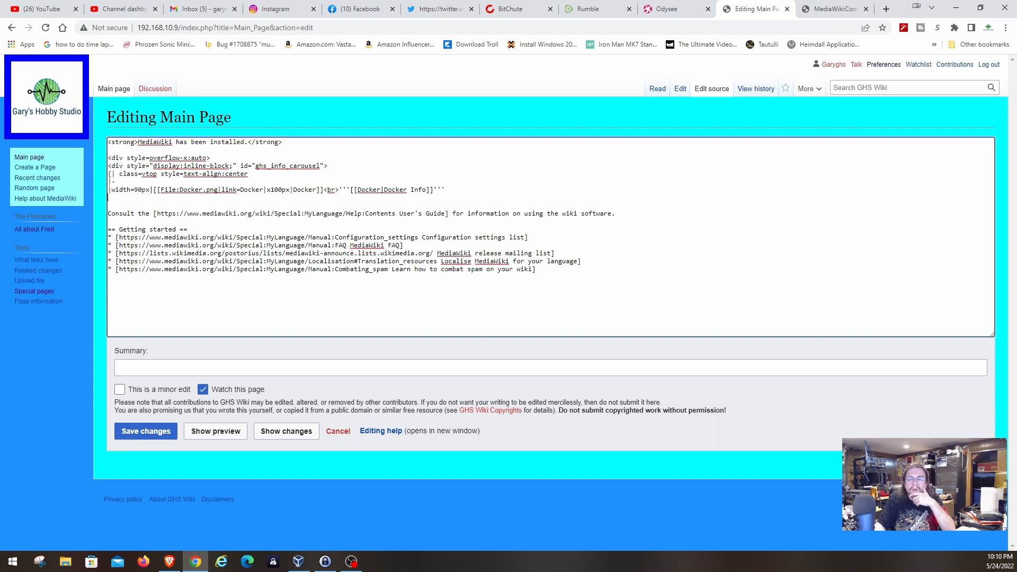
- Paste the closing table tag and two closing div tags below the width line
{"action": "key", "text": "alt+Tab"}
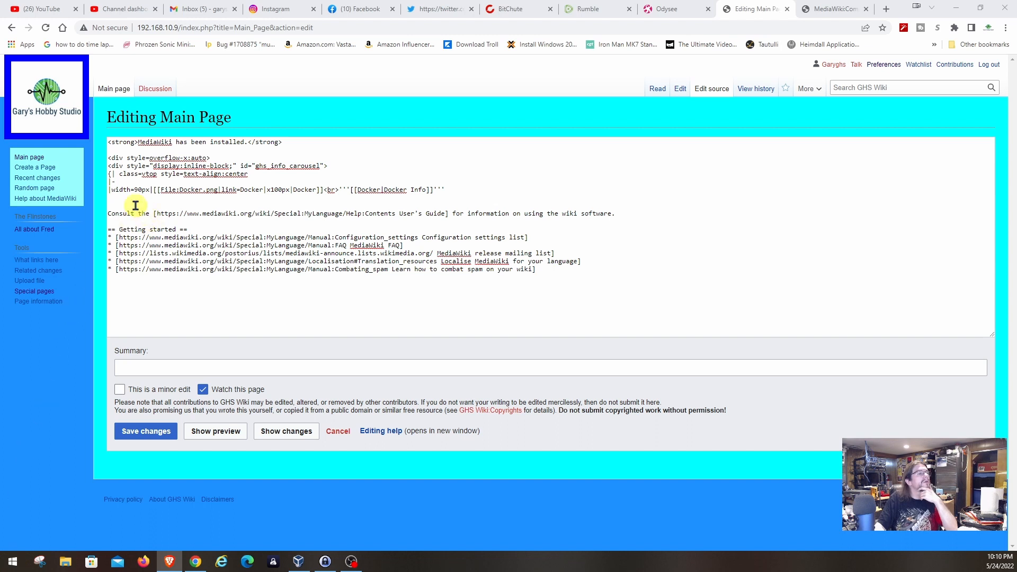
{"action": "left_click", "coordinate": [119, 198]}
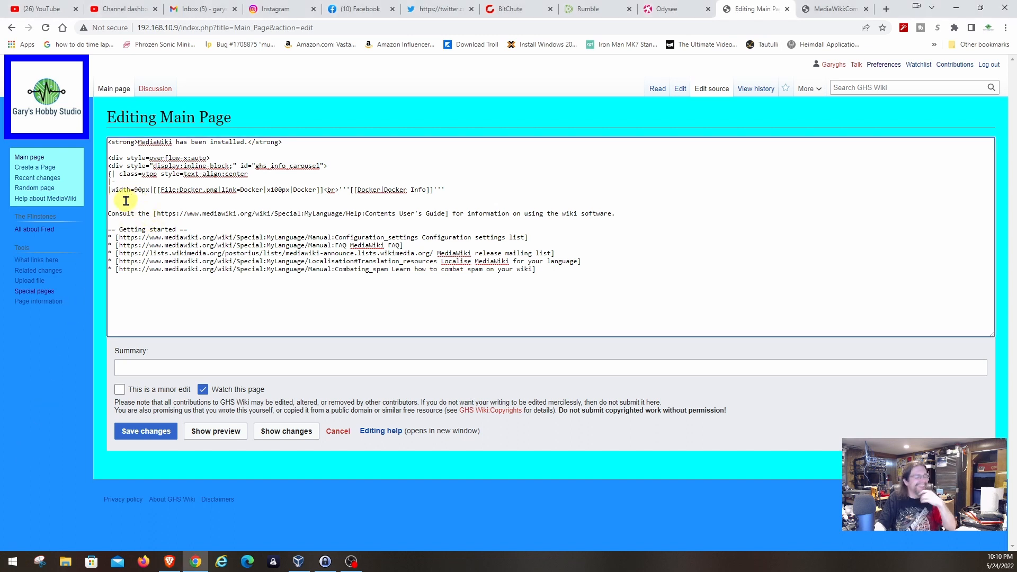
{"action": "type", "text": "|}</div></div>"}
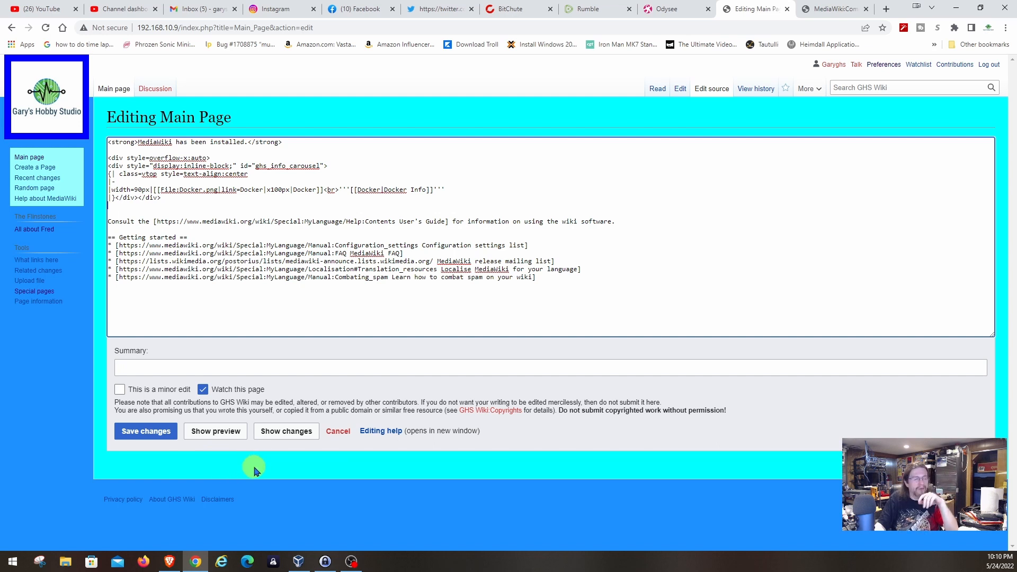
- Preview the edited Main Page and check the Docker Info carousel block
{"action": "left_click", "coordinate": [224, 432]}
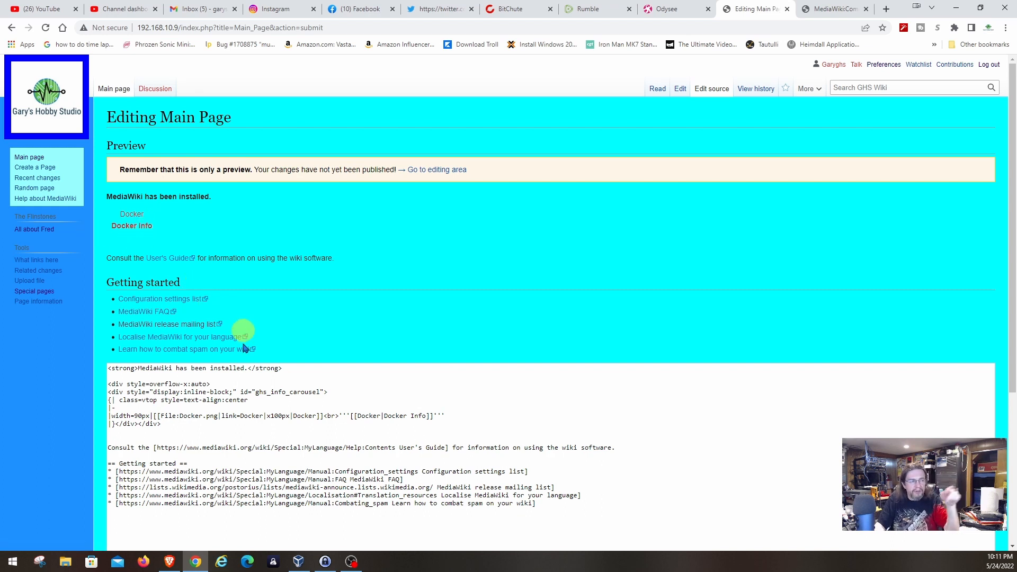
{"action": "scroll", "coordinate": [269, 387], "scroll_direction": "down", "scroll_amount": 3}
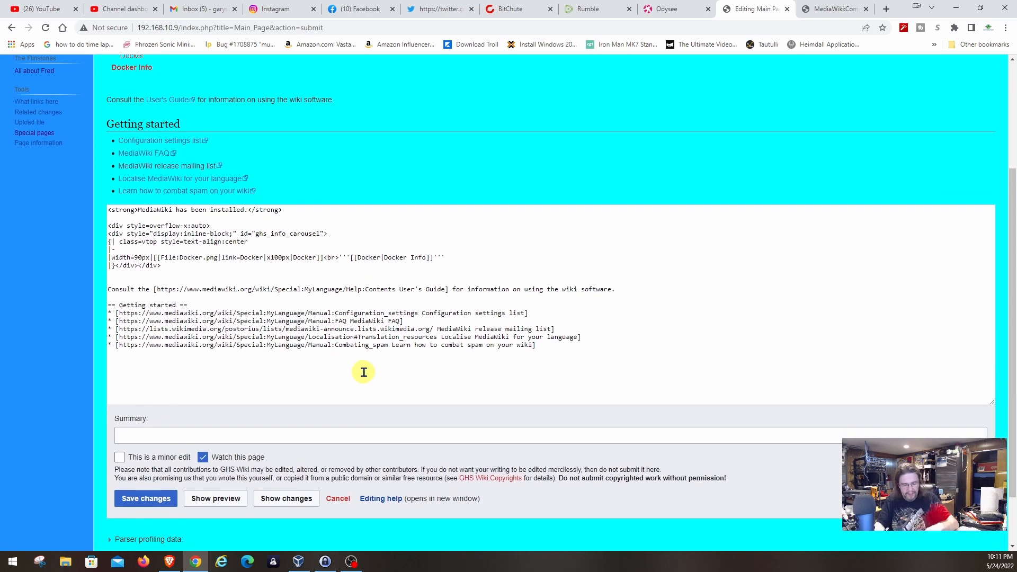
{"action": "scroll", "coordinate": [363, 372], "scroll_direction": "up", "scroll_amount": 3}
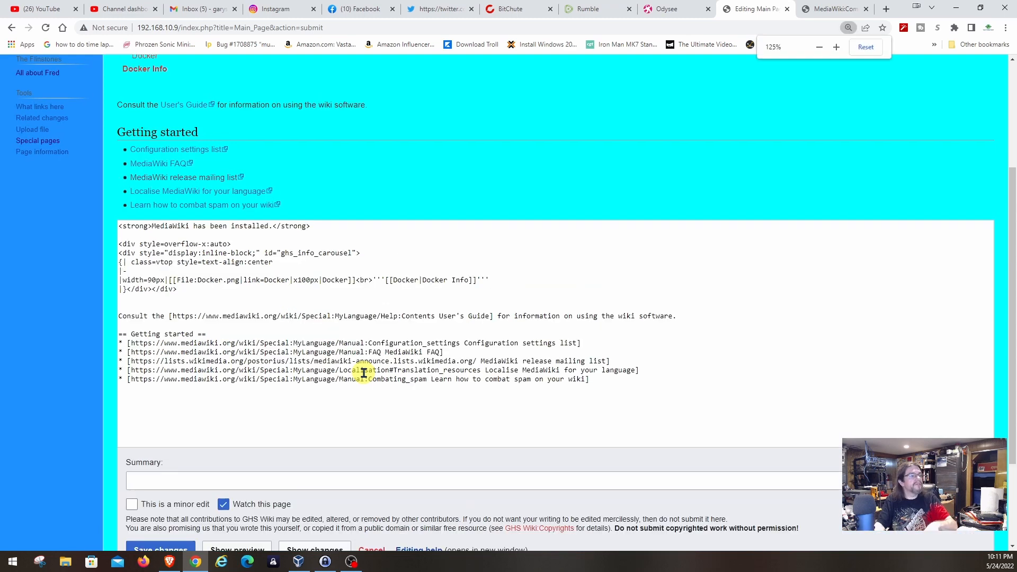
{"action": "scroll", "coordinate": [503, 380], "scroll_direction": "down", "scroll_amount": 2}
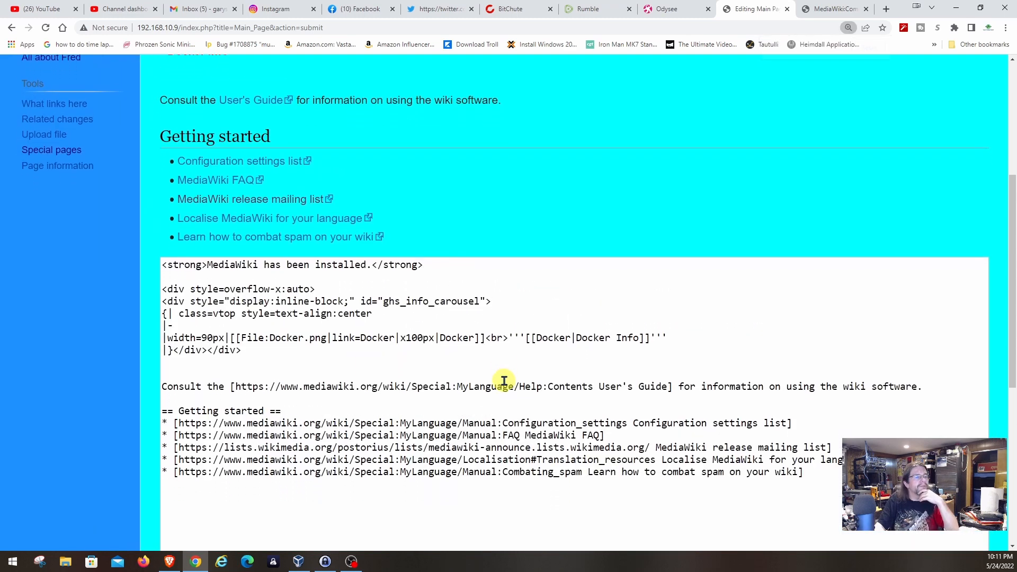
{"action": "scroll", "coordinate": [483, 349], "scroll_direction": "down", "scroll_amount": 1}
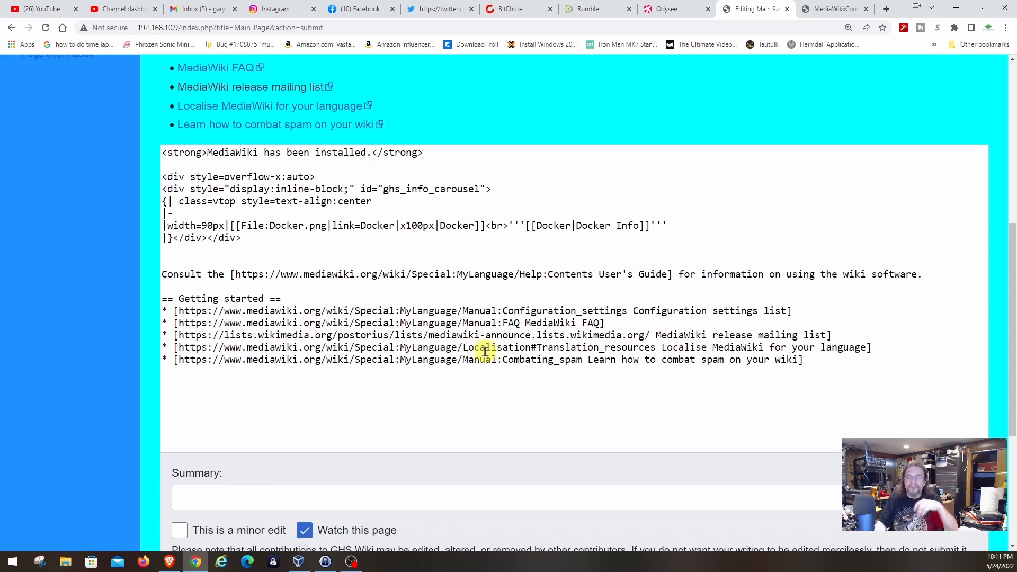
{"action": "scroll", "coordinate": [485, 352], "scroll_direction": "up", "scroll_amount": 1}
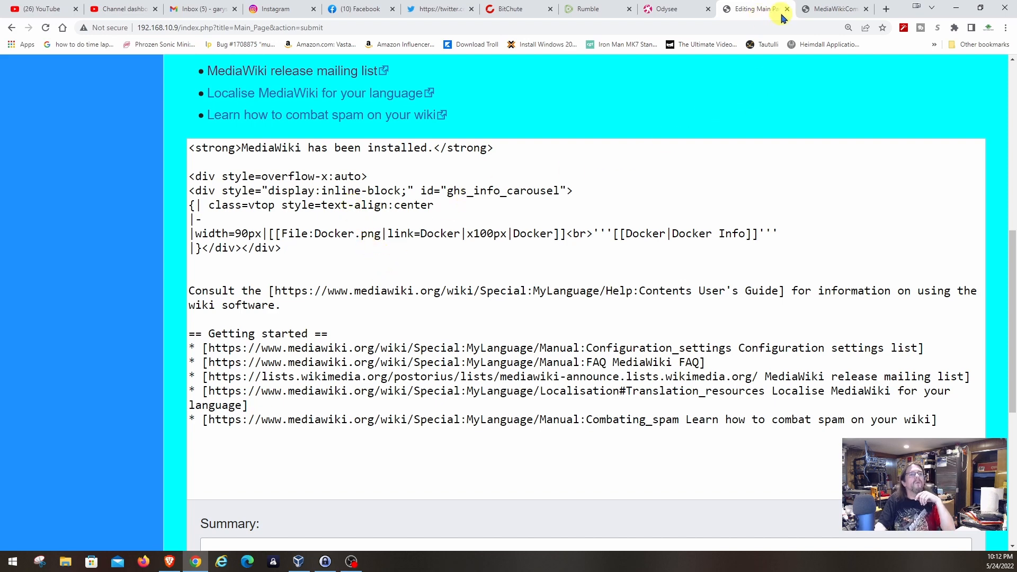
- Go to the MediaWiki:Common.css page and bring up the Upload file link's context menu
{"action": "left_click", "coordinate": [816, 12]}
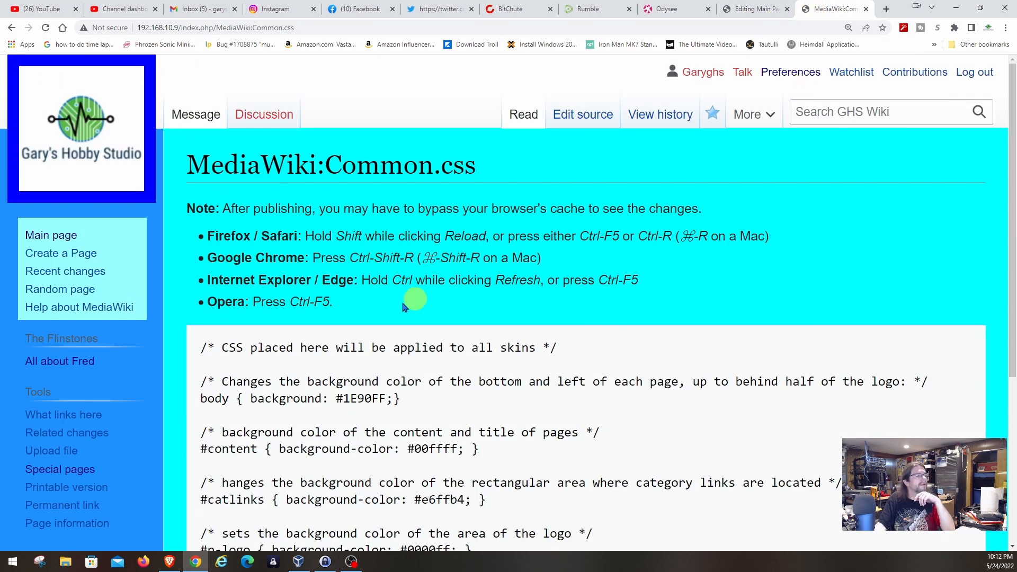
{"action": "scroll", "coordinate": [163, 347], "scroll_direction": "down", "scroll_amount": 5}
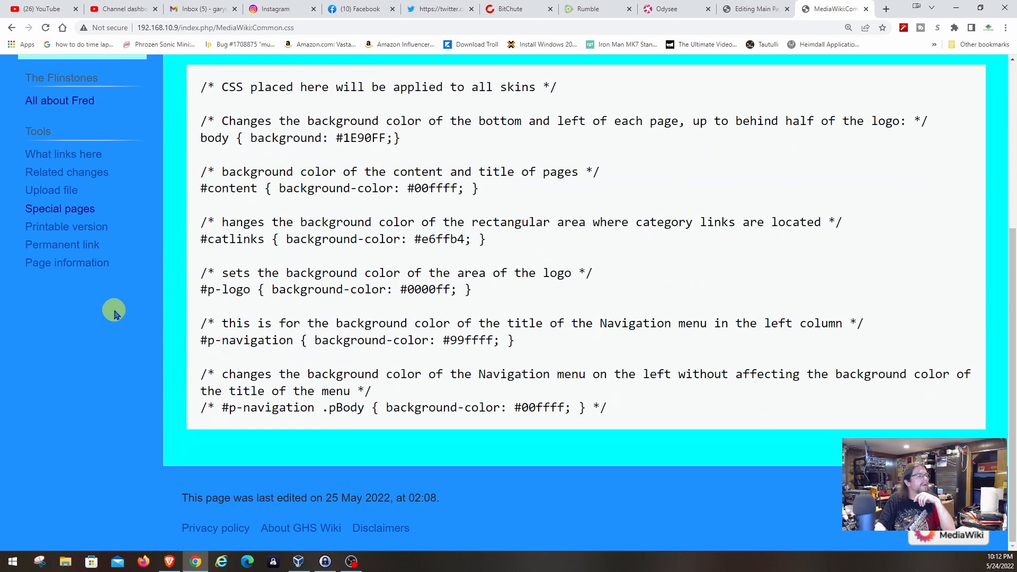
{"action": "right_click", "coordinate": [57, 193]}
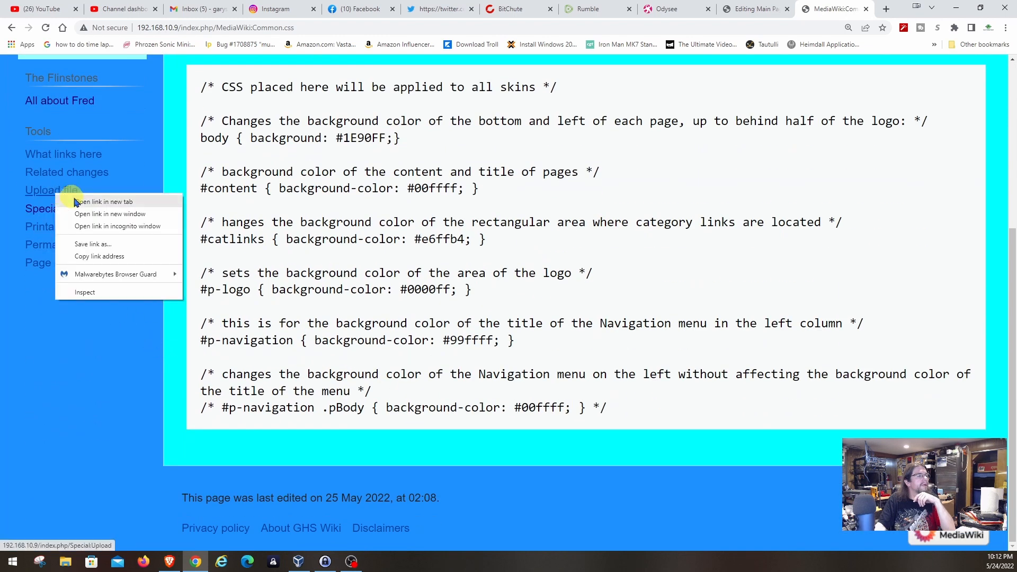
- Open Upload file in a new tab and show the uploaded files list containing 5303451.png
{"action": "left_click", "coordinate": [81, 202]}
{"action": "left_click", "coordinate": [834, 12]}
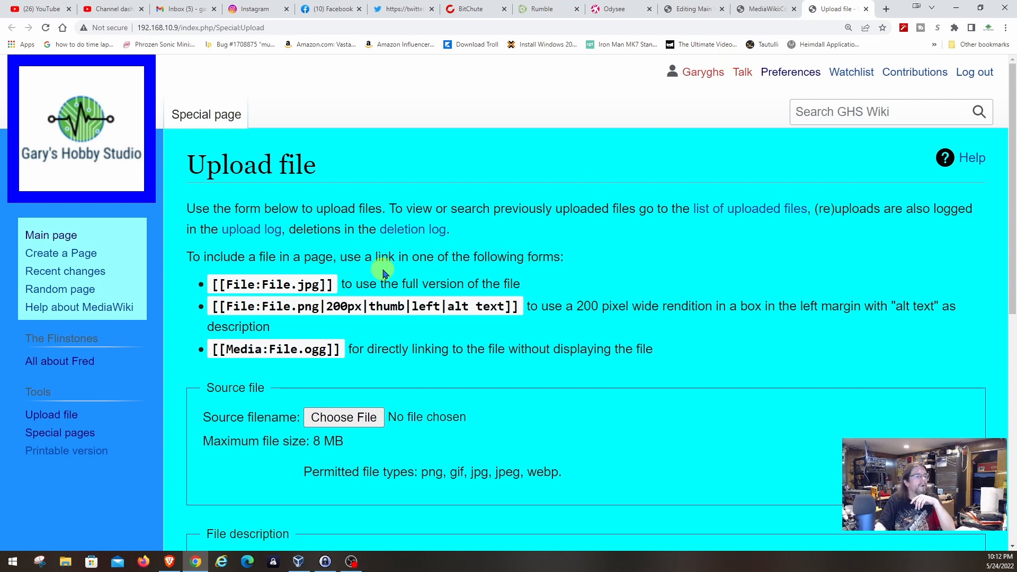
{"action": "left_click", "coordinate": [711, 209]}
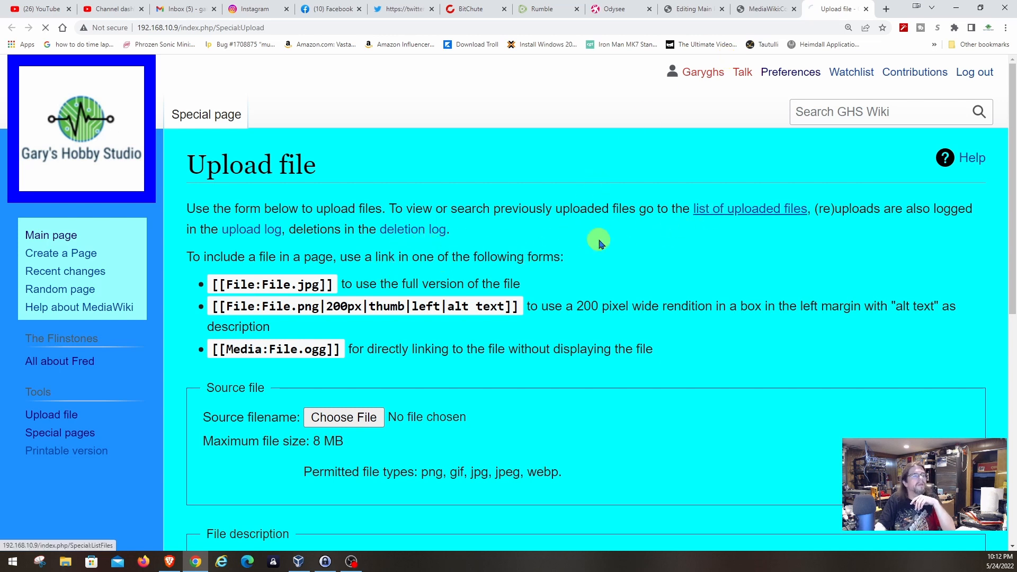
{"action": "left_click", "coordinate": [772, 11]}
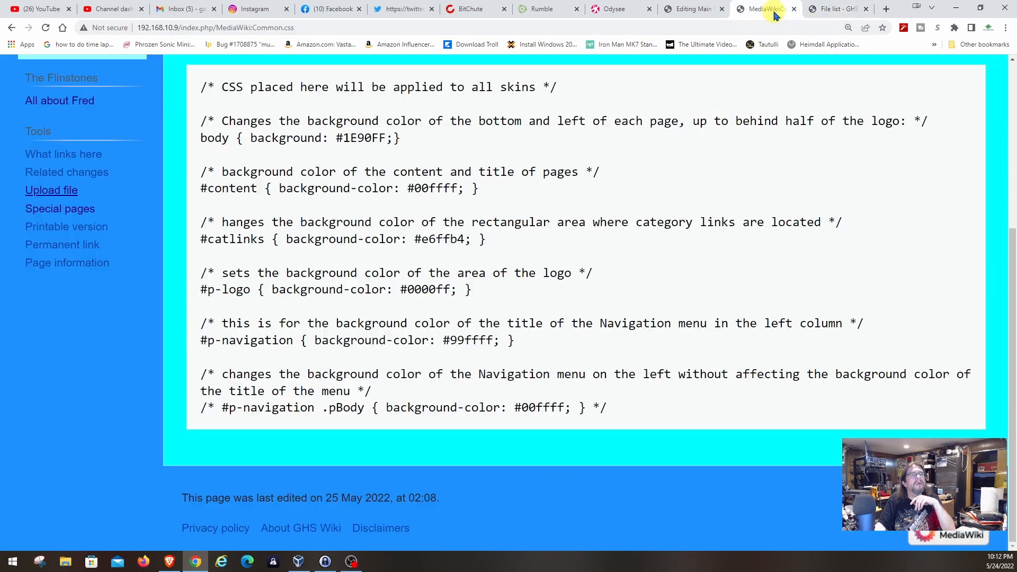
{"action": "left_click", "coordinate": [1005, 28]}
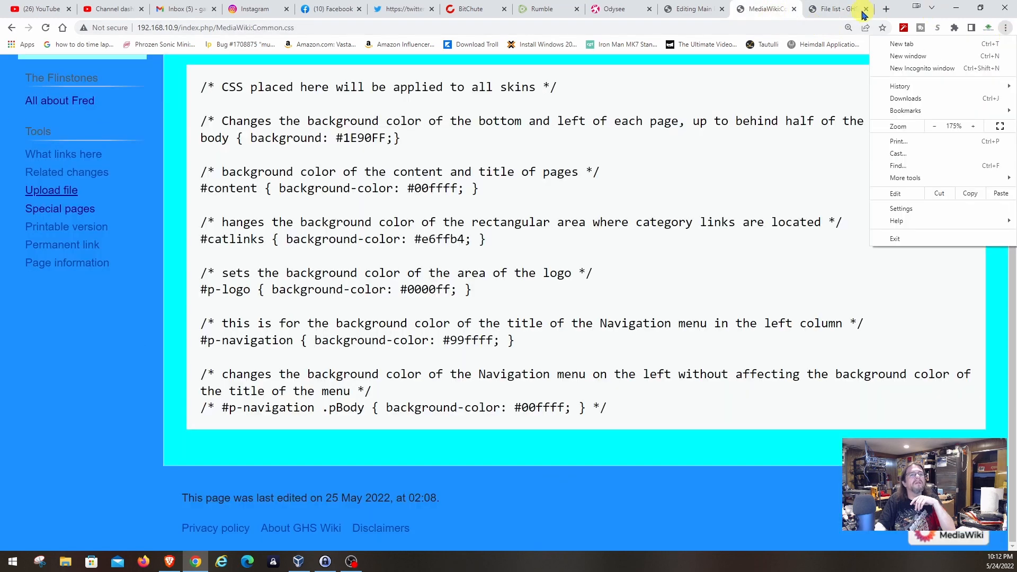
{"action": "left_click", "coordinate": [830, 11]}
{"action": "left_click", "coordinate": [1007, 29]}
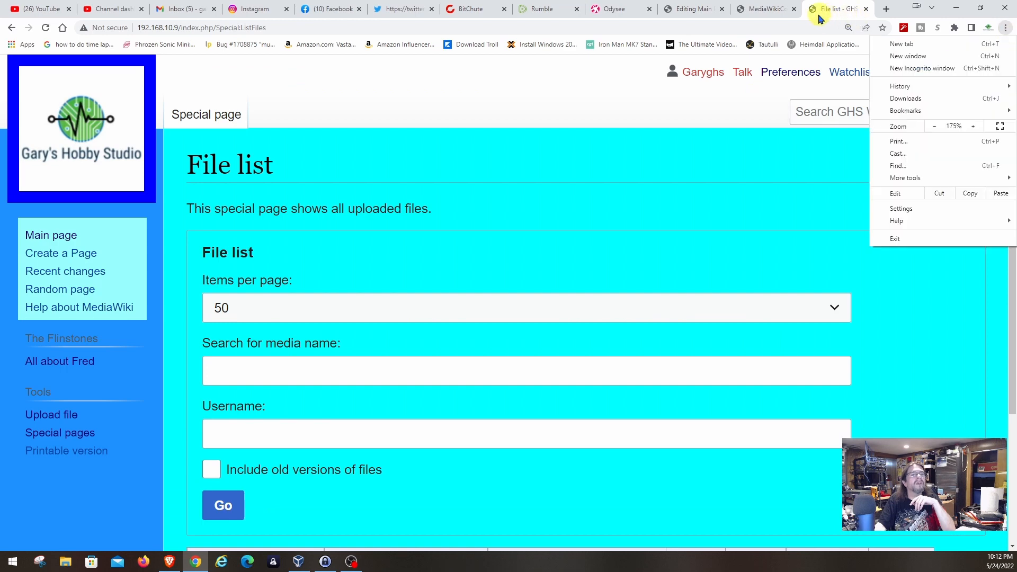
{"action": "left_click", "coordinate": [767, 9]}
{"action": "scroll", "coordinate": [680, 161], "scroll_direction": "up", "scroll_amount": 5}
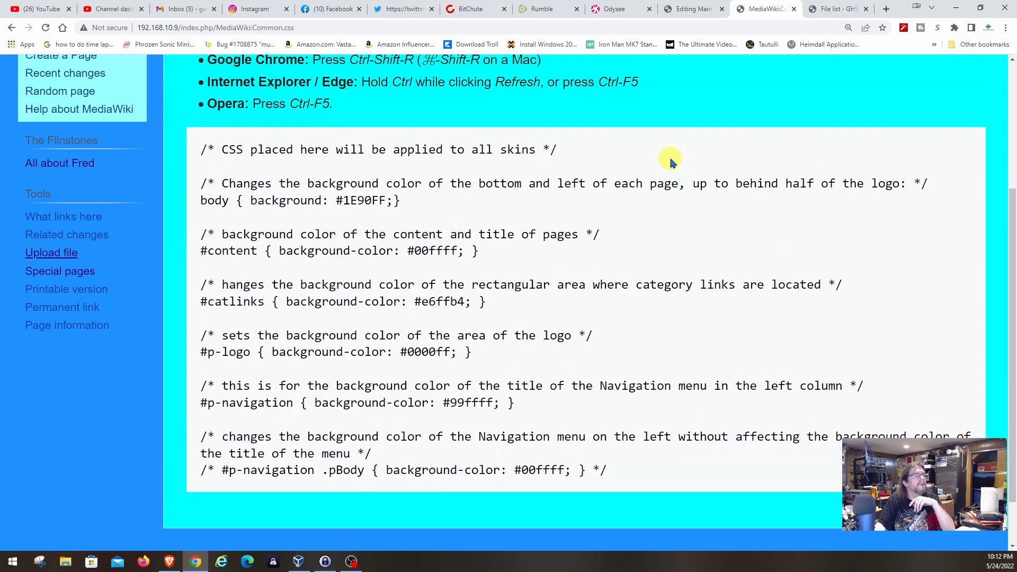
{"action": "left_click", "coordinate": [837, 8]}
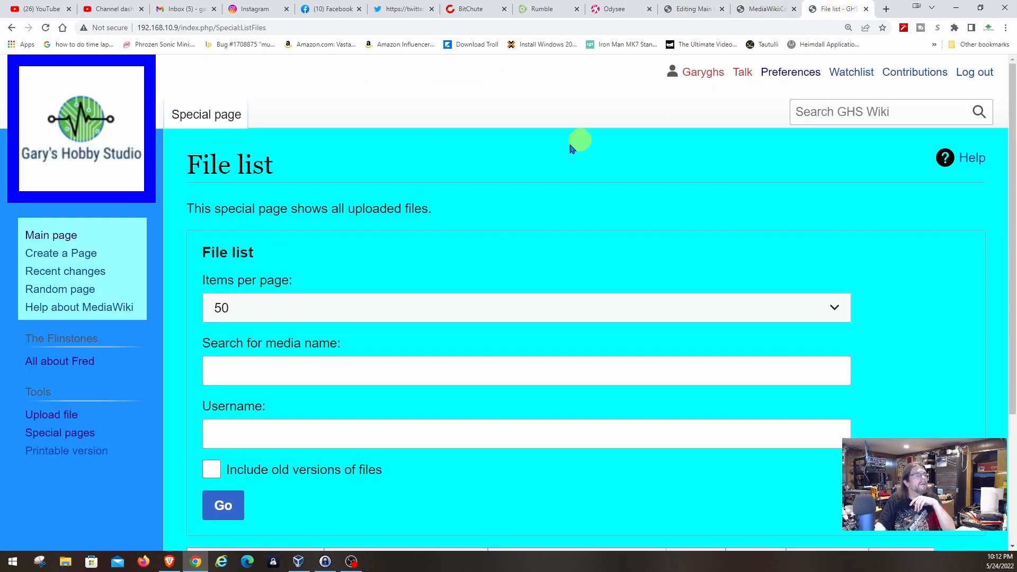
{"action": "scroll", "coordinate": [453, 253], "scroll_direction": "down", "scroll_amount": 1}
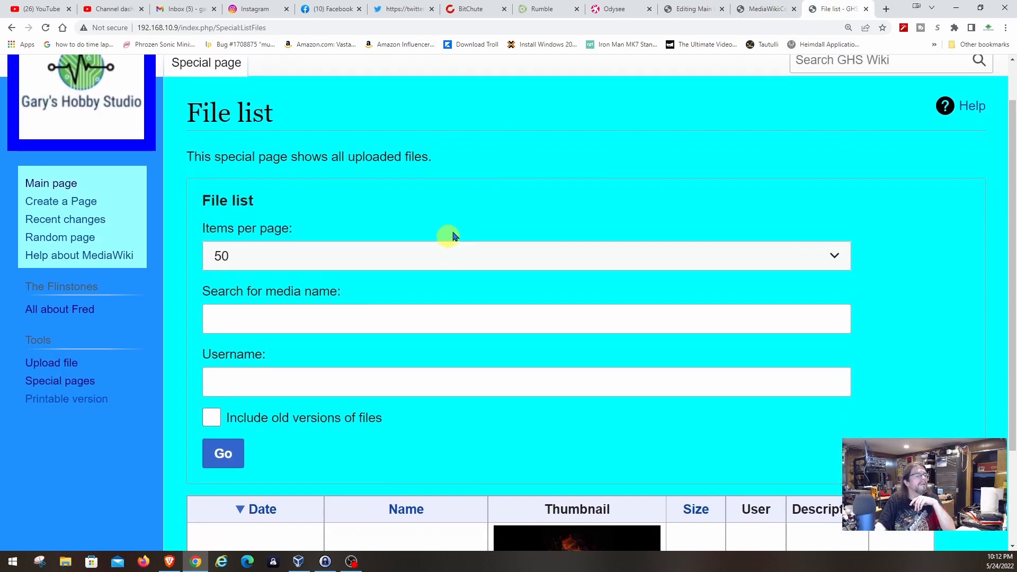
{"action": "scroll", "coordinate": [455, 238], "scroll_direction": "down", "scroll_amount": 3}
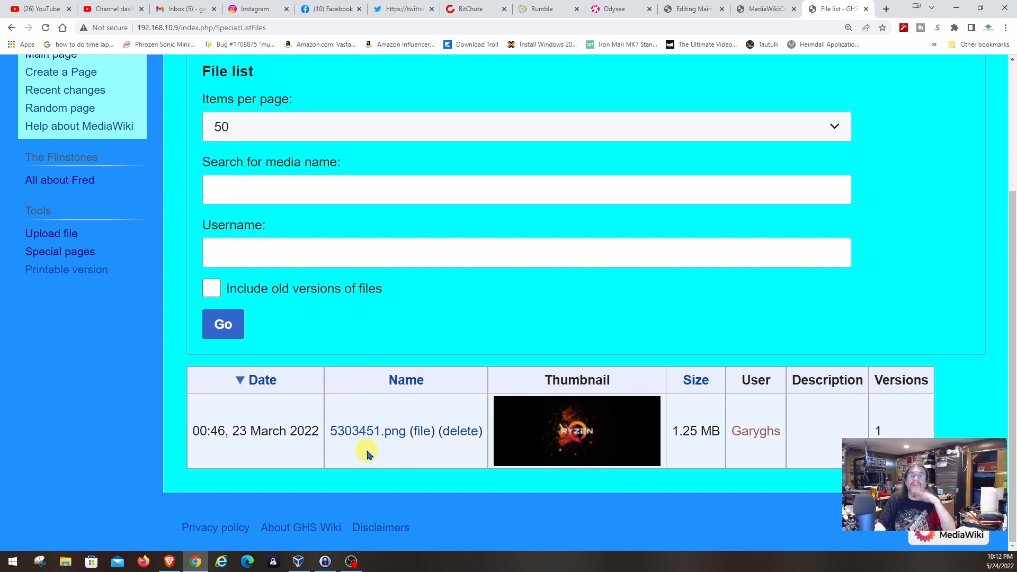
- Open the 5303451.png file page and copy its File:5303451.png title
{"action": "left_click", "coordinate": [332, 433]}
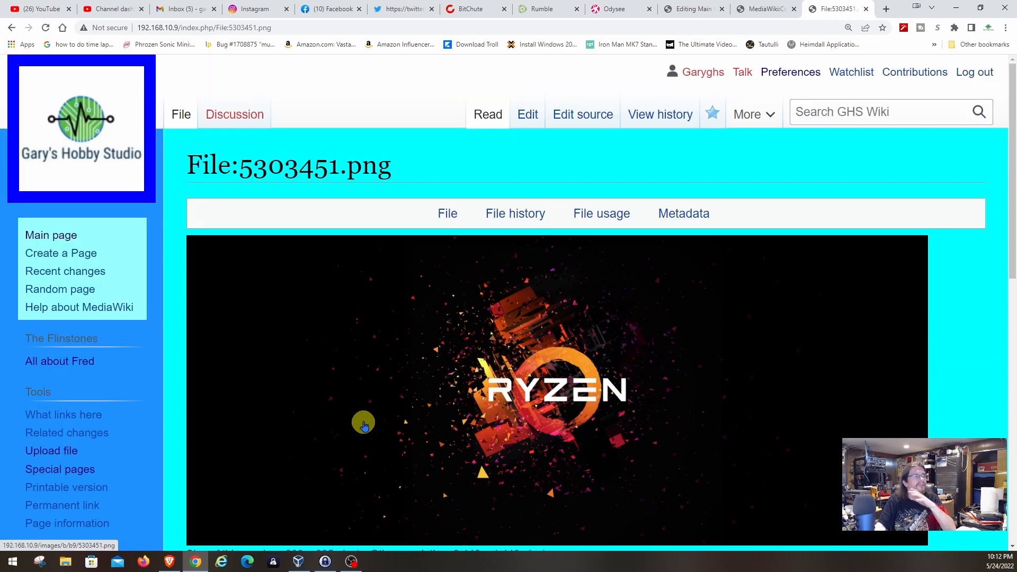
{"action": "left_click_drag", "start_coordinate": [239, 168], "coordinate": [295, 174]}
{"action": "left_click_drag", "start_coordinate": [190, 165], "coordinate": [388, 175]}
{"action": "key", "text": "ctrl+c"}
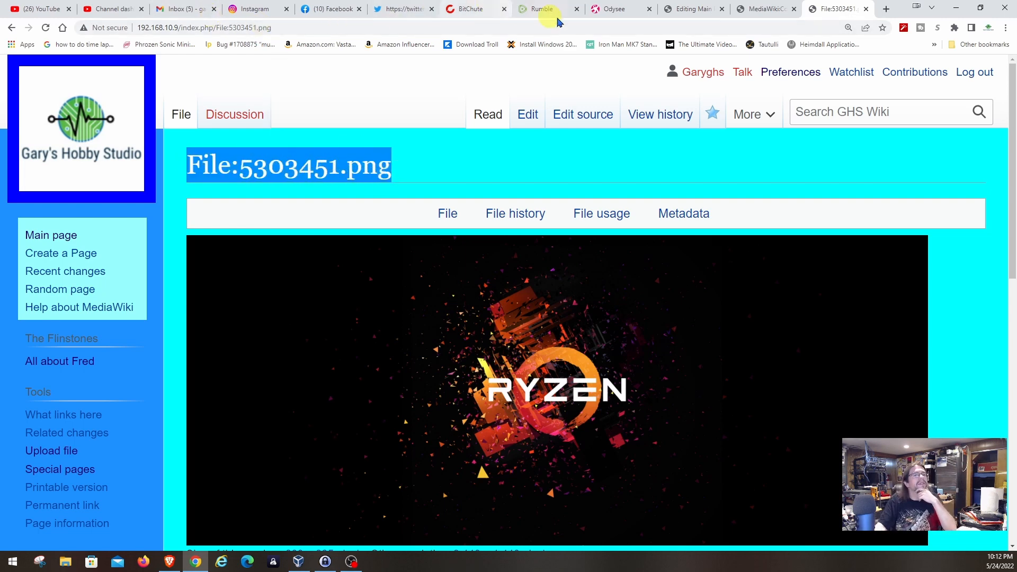
{"action": "left_click", "coordinate": [688, 9]}
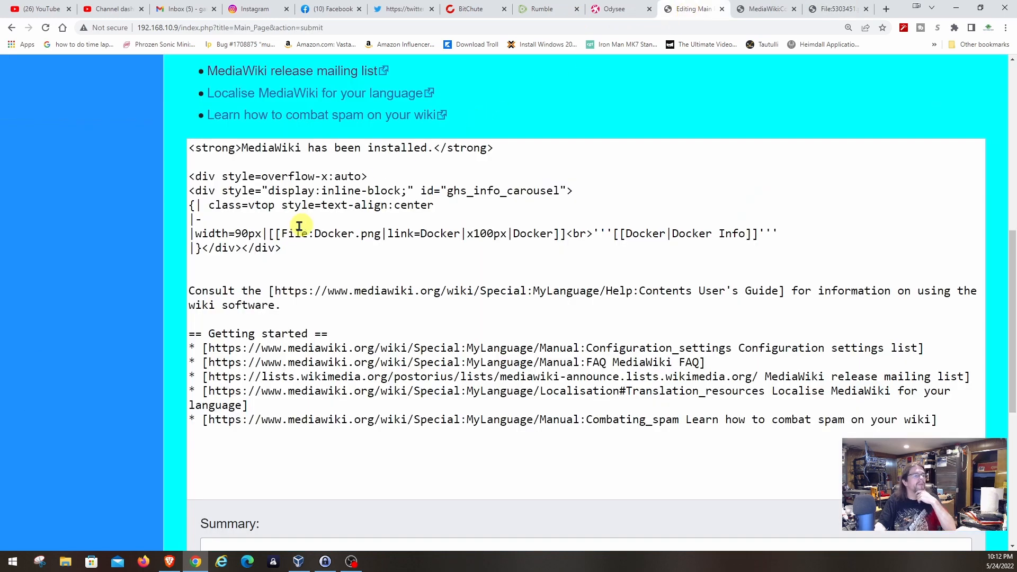
- Replace File:Docker.png in the carousel image link with File:5303451.png
{"action": "left_click_drag", "start_coordinate": [315, 234], "coordinate": [381, 235]}
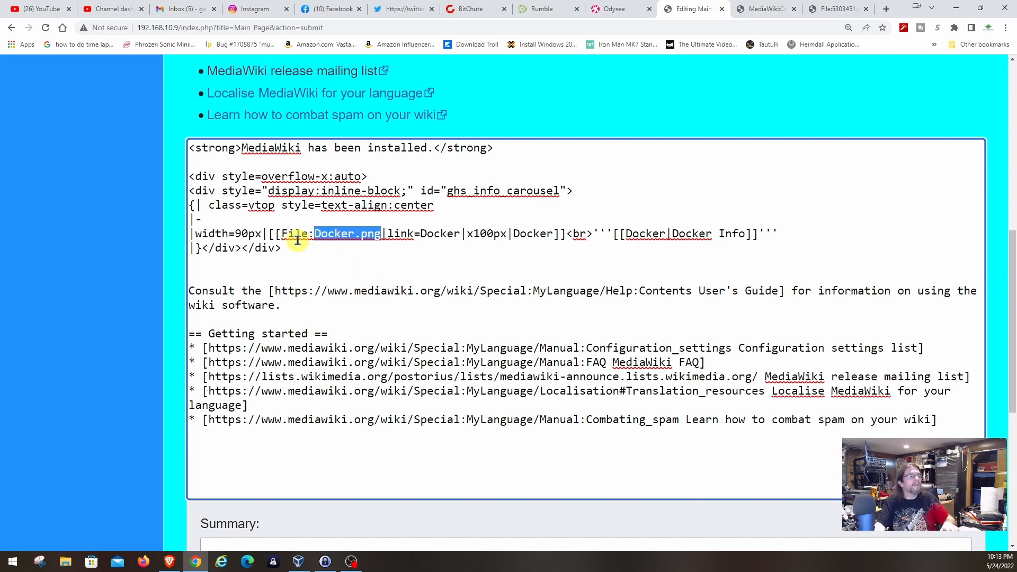
{"action": "left_click", "coordinate": [281, 233]}
{"action": "left_click_drag", "start_coordinate": [281, 233], "coordinate": [383, 238]}
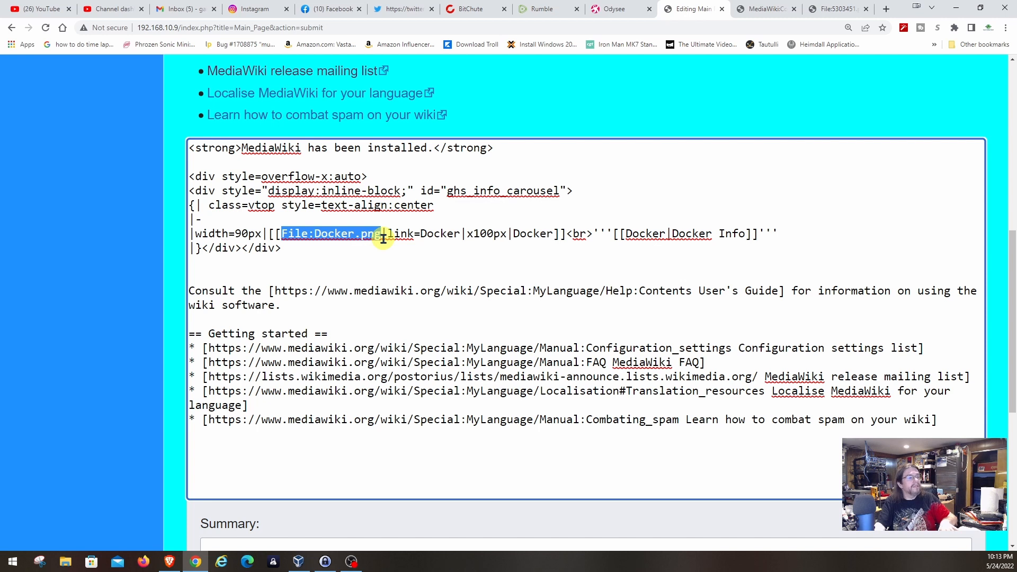
{"action": "key", "text": "ctrl+v"}
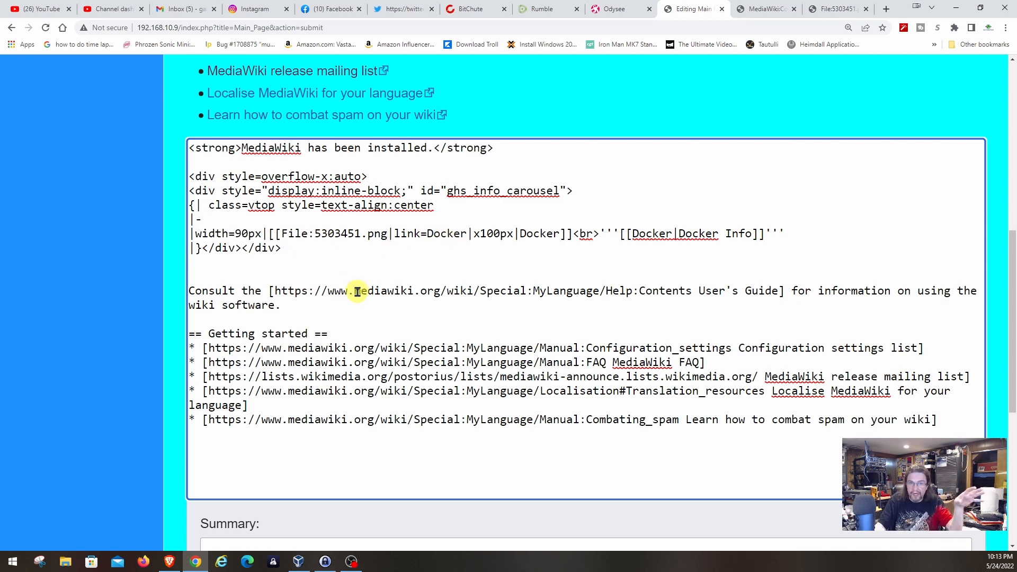
{"action": "scroll", "coordinate": [375, 287], "scroll_direction": "up", "scroll_amount": 4}
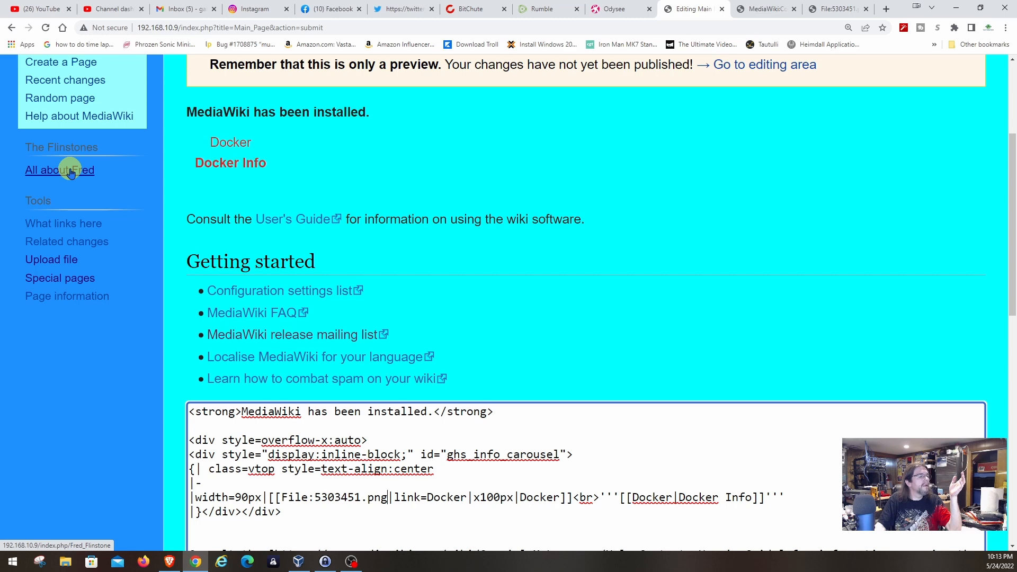
- Change the image's link=Docker target and its Docker caption both to Fred_Flinstone
{"action": "scroll", "coordinate": [187, 328], "scroll_direction": "down", "scroll_amount": 5}
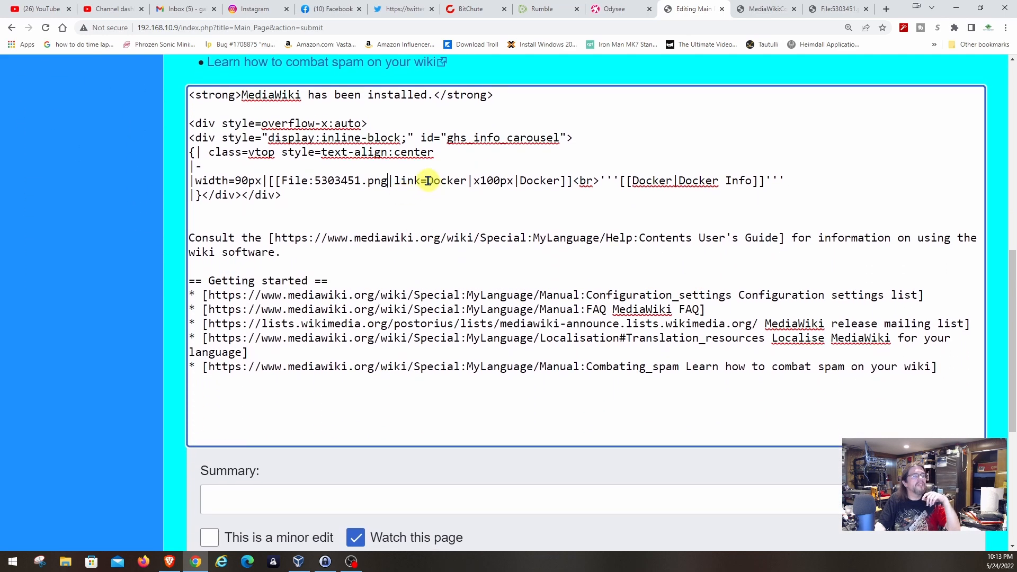
{"action": "left_click_drag", "start_coordinate": [428, 181], "coordinate": [462, 181]}
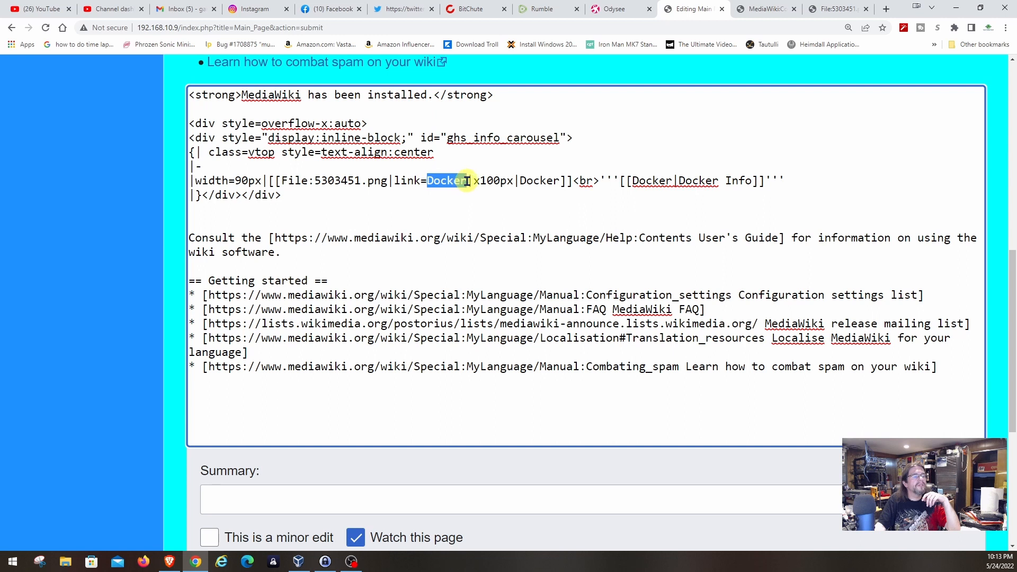
{"action": "scroll", "coordinate": [227, 138], "scroll_direction": "up", "scroll_amount": 4}
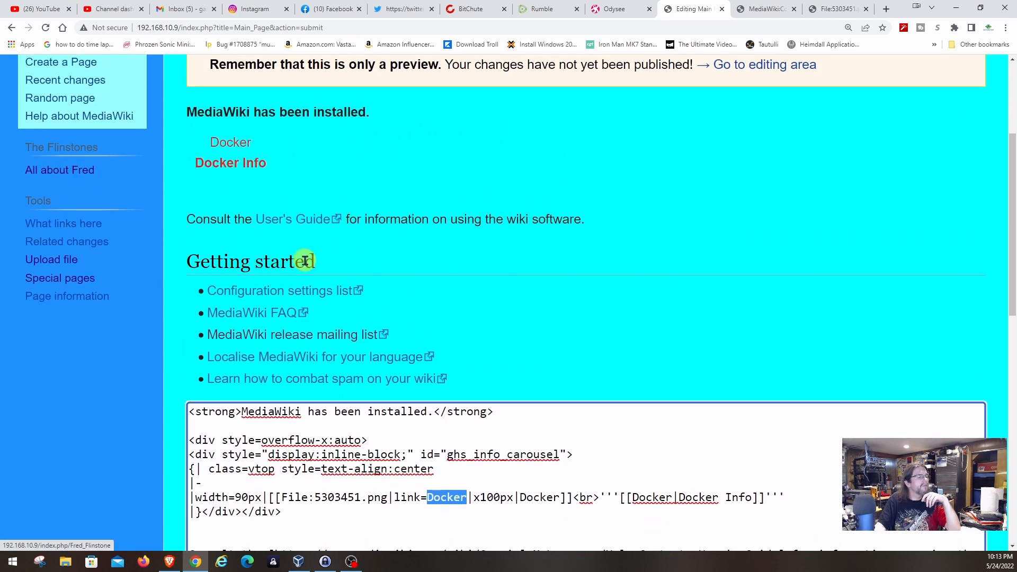
{"action": "scroll", "coordinate": [356, 324], "scroll_direction": "down", "scroll_amount": 3}
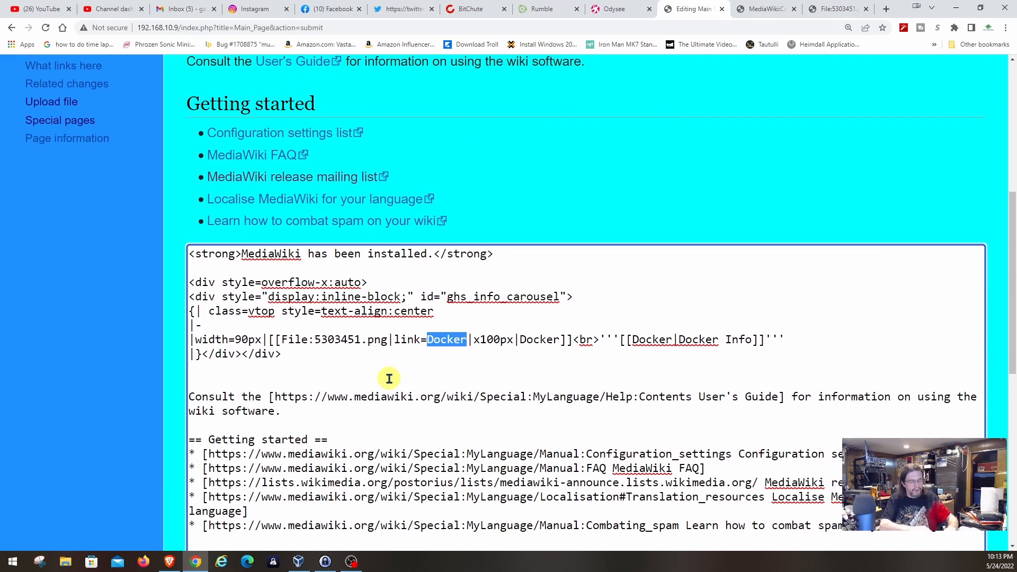
{"action": "type", "text": "Fred"}
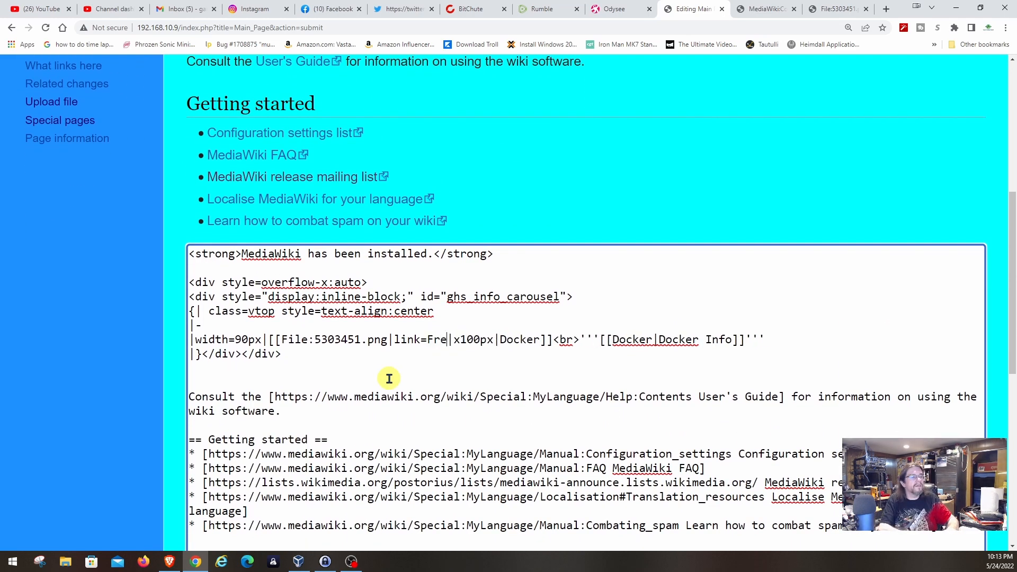
{"action": "type", "text": "_Fli"}
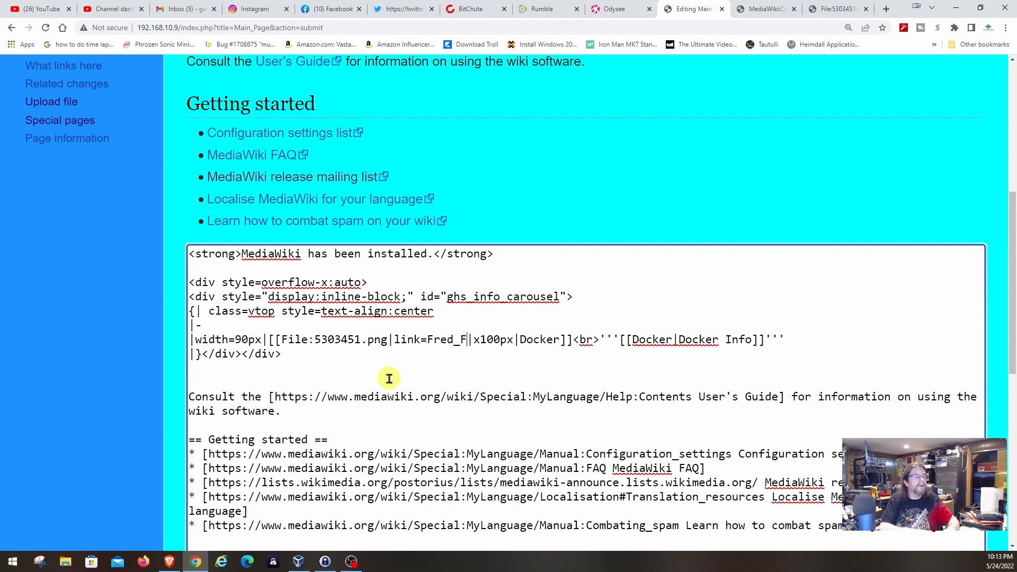
{"action": "type", "text": "nstone"}
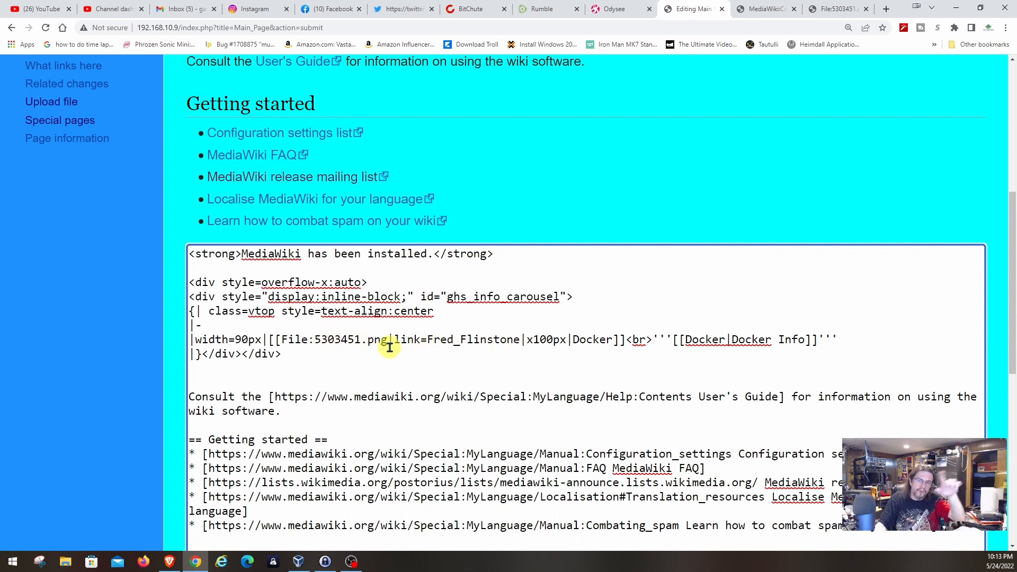
{"action": "left_click_drag", "start_coordinate": [685, 339], "coordinate": [724, 341]}
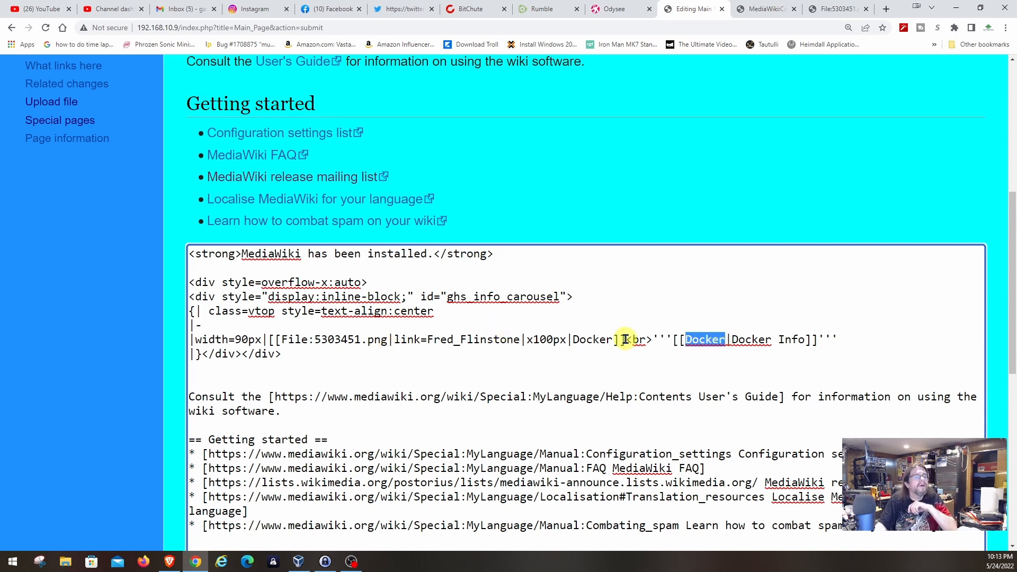
{"action": "left_click_drag", "start_coordinate": [573, 341], "coordinate": [608, 341]}
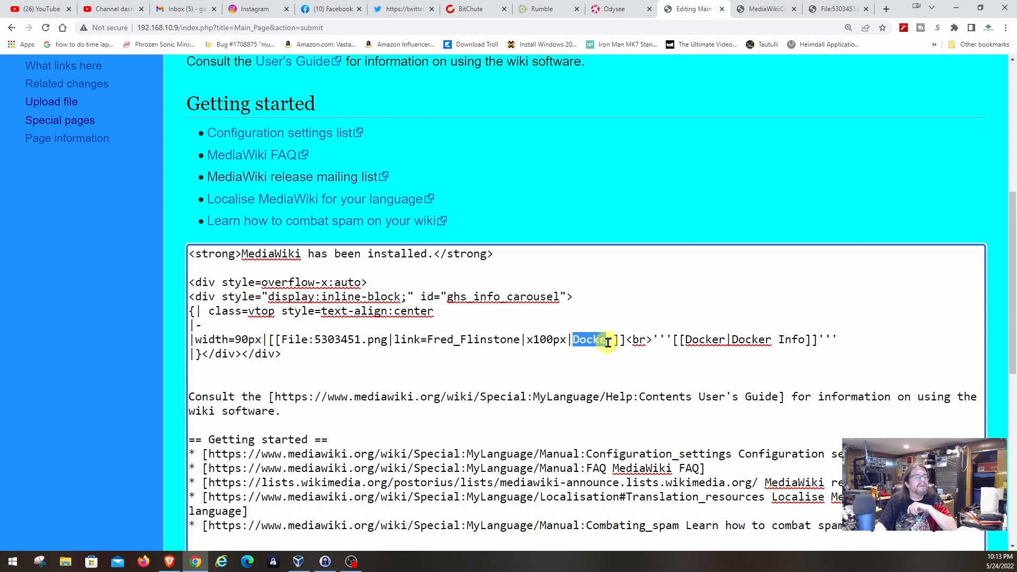
{"action": "type", "text": "Fred_"}
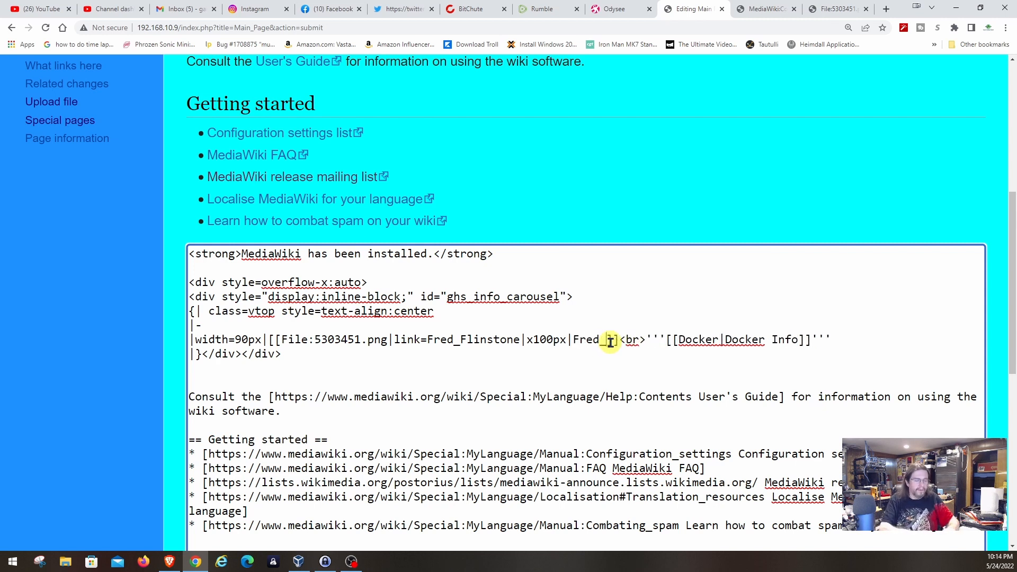
{"action": "type", "text": "Flinstone"}
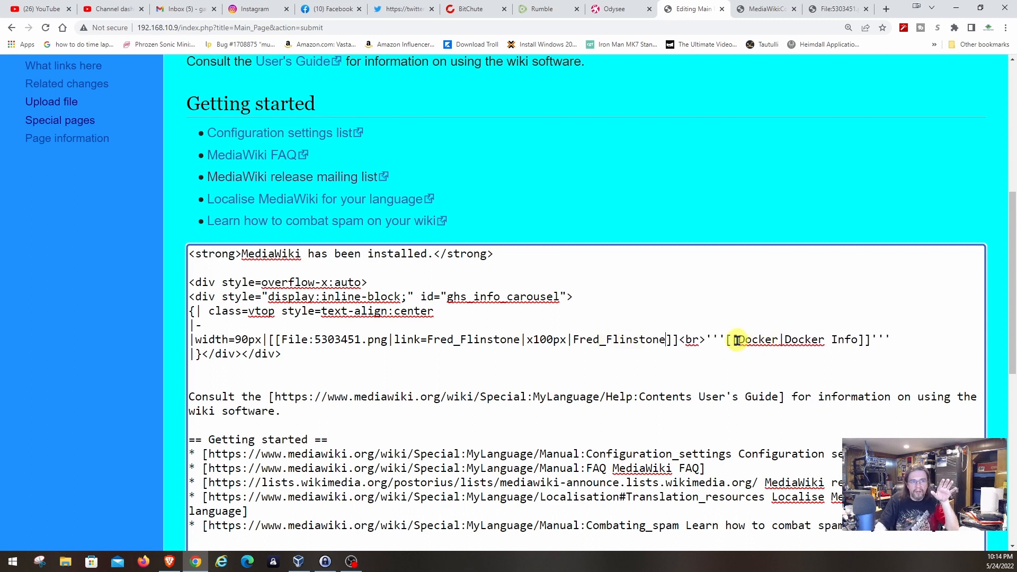
- Change [[Docker|Docker Info]] to [[Fred_Flinstone|Fred Flinstone]] and save the Main Page
{"action": "left_click_drag", "start_coordinate": [739, 340], "coordinate": [770, 343]}
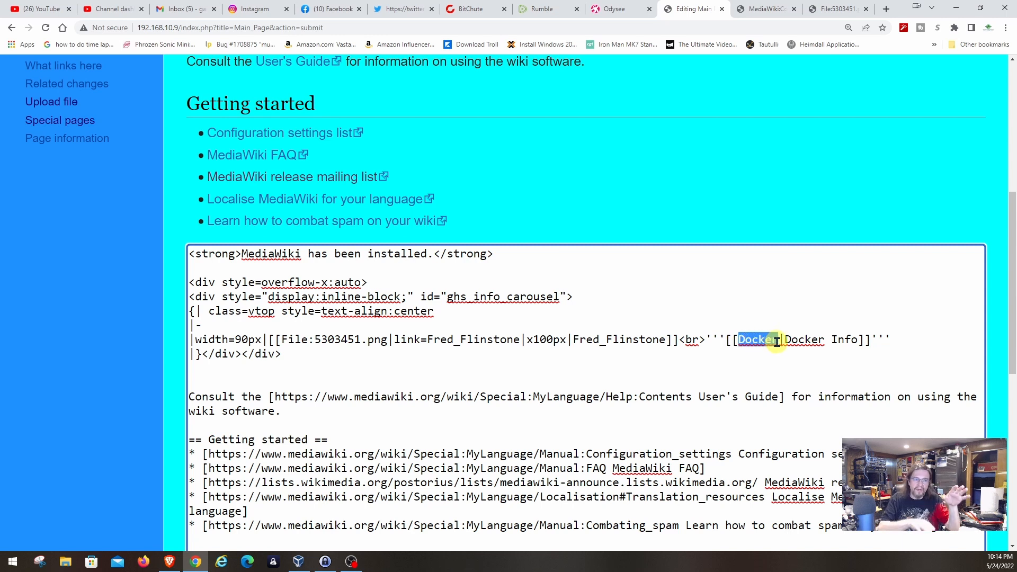
{"action": "type", "text": "Fred"}
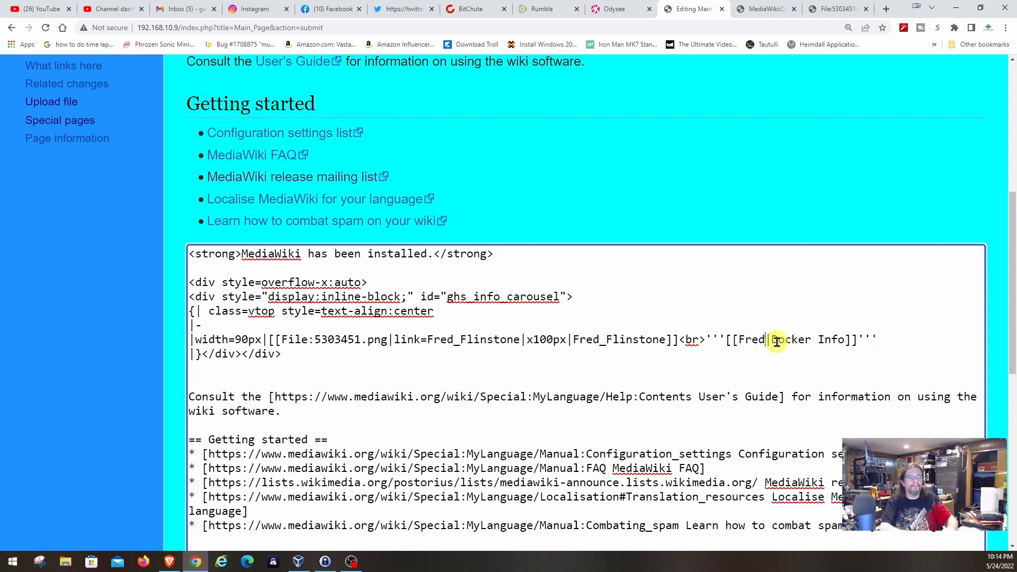
{"action": "type", "text": "_Flinst"}
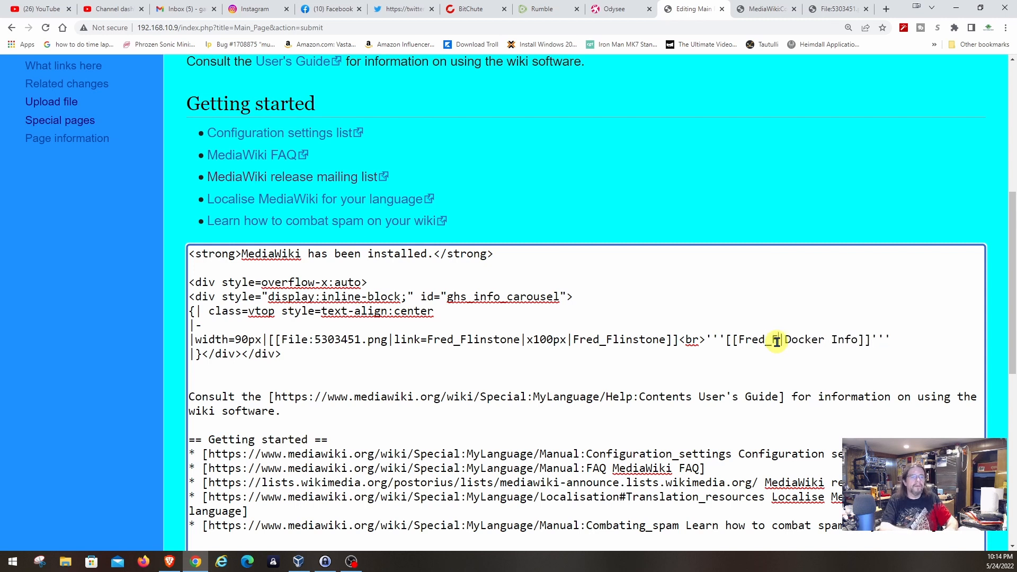
{"action": "type", "text": "one"}
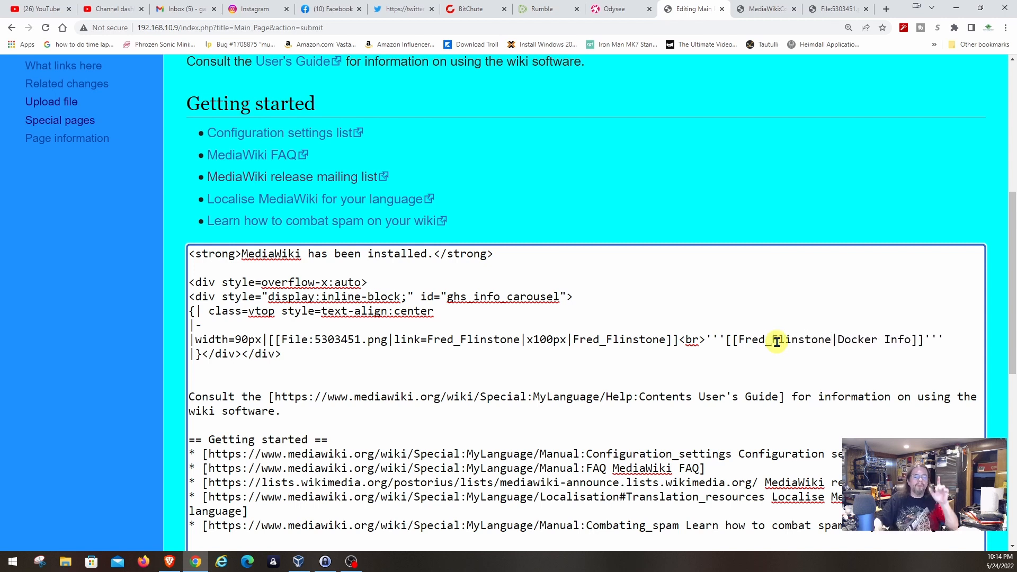
{"action": "left_click_drag", "start_coordinate": [837, 341], "coordinate": [910, 344]}
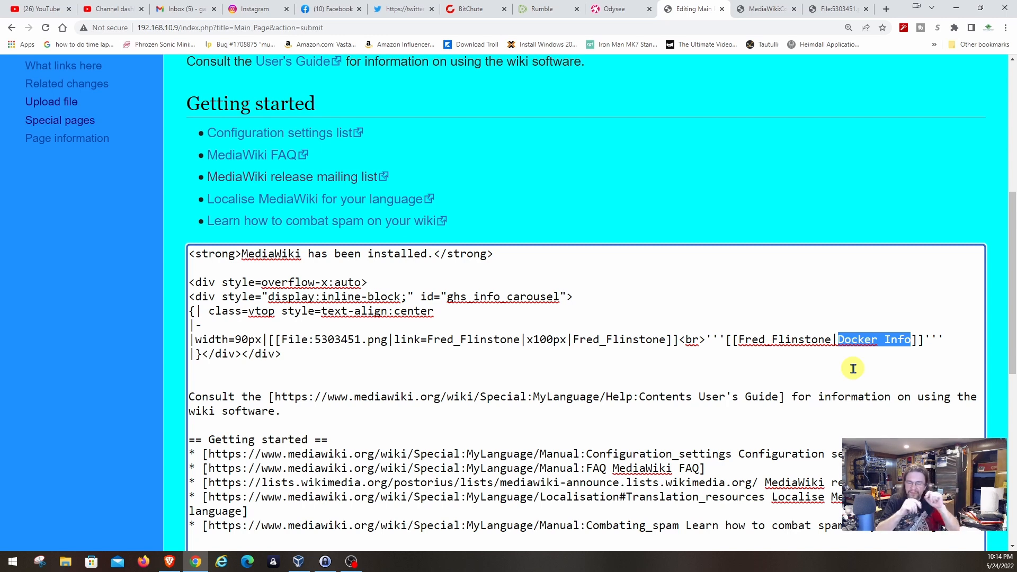
{"action": "type", "text": "Fred Flinston"}
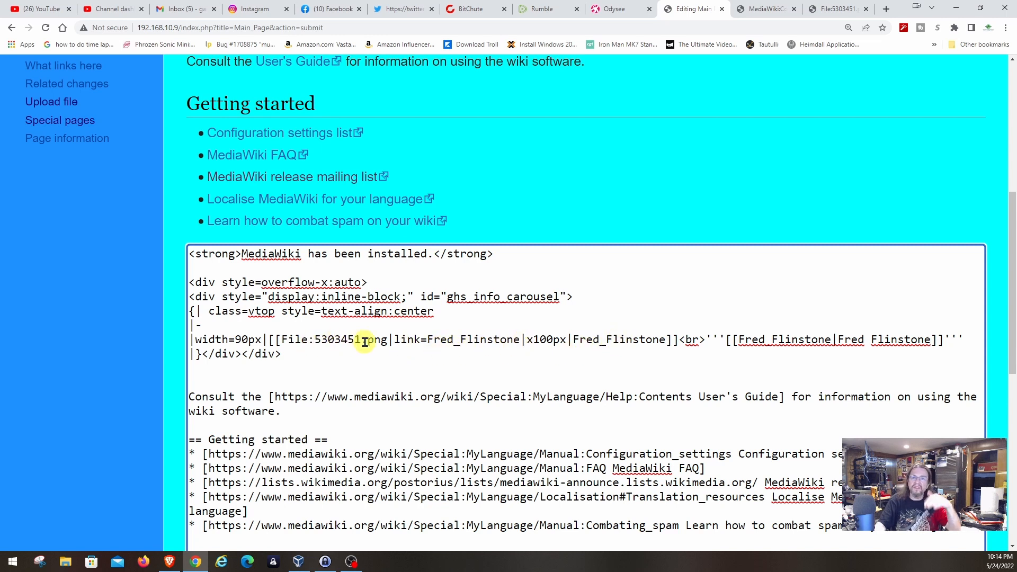
{"action": "scroll", "coordinate": [365, 340], "scroll_direction": "up", "scroll_amount": 1}
{"action": "scroll", "coordinate": [356, 343], "scroll_direction": "down", "scroll_amount": 8}
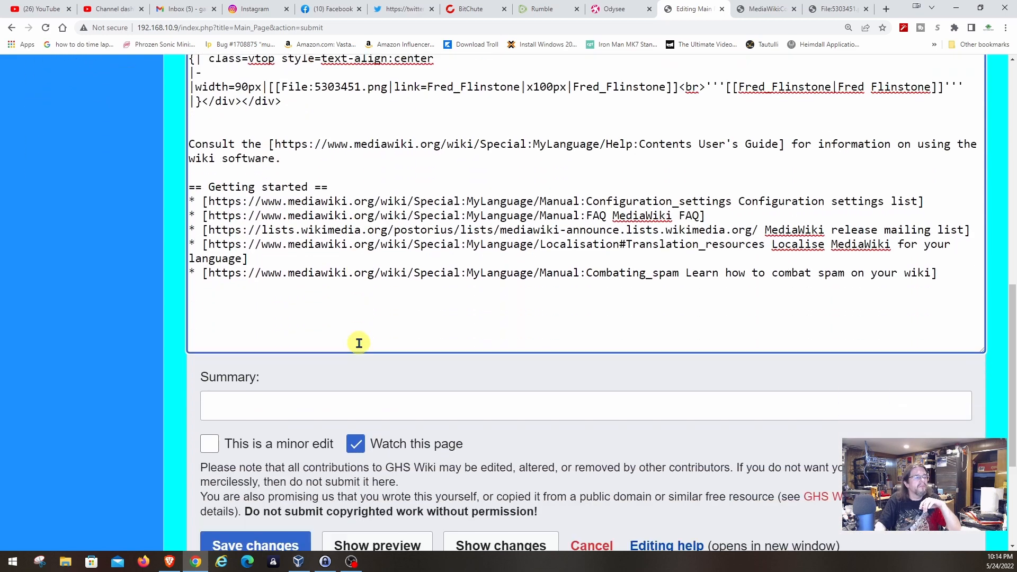
{"action": "left_click", "coordinate": [273, 381]}
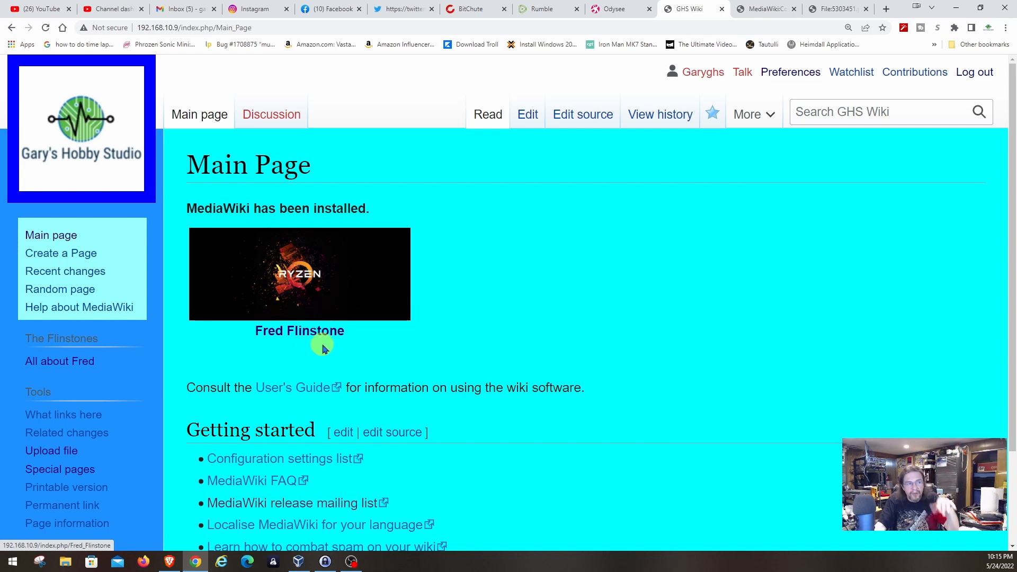
- Confirm the image and caption both reach Fred Flinstone, then visually edit the All about Fred page
{"action": "left_click", "coordinate": [291, 284]}
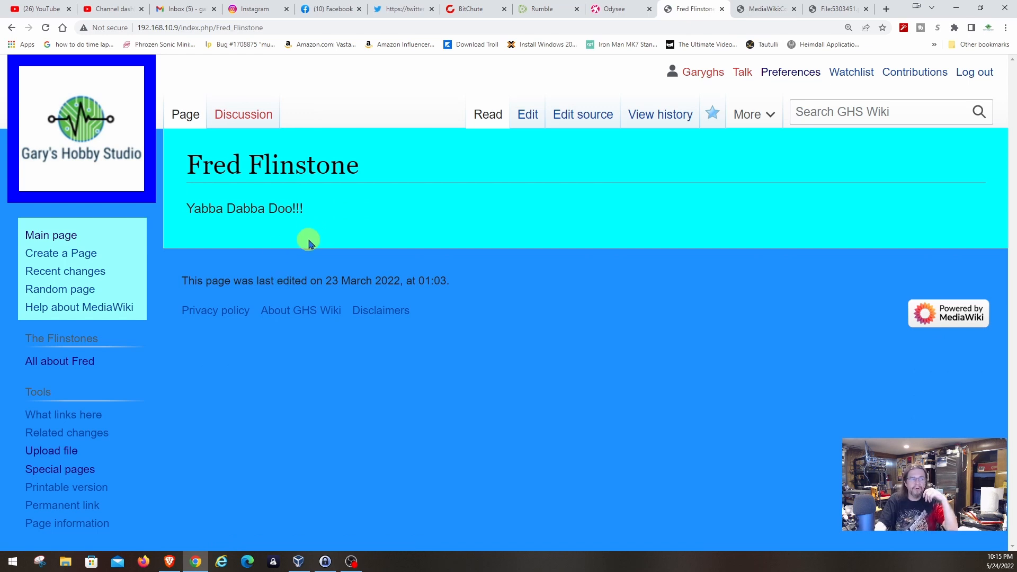
{"action": "key", "text": "alt+Left"}
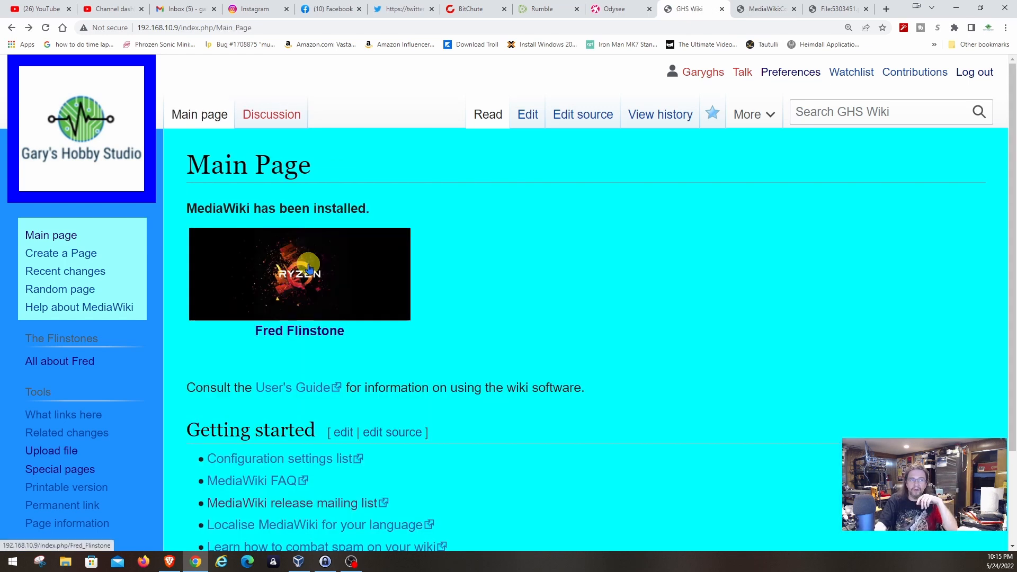
{"action": "left_click", "coordinate": [281, 332]}
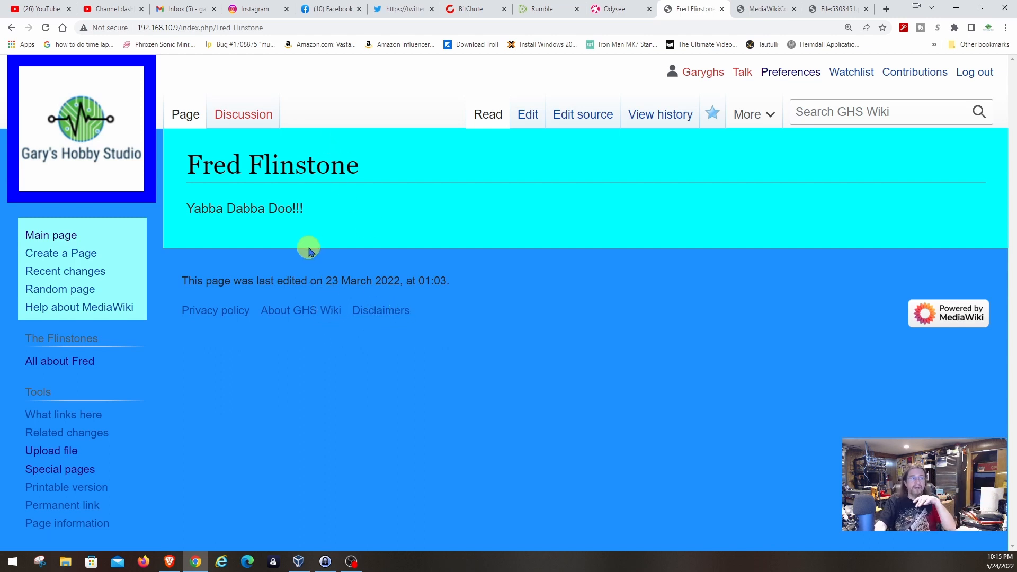
{"action": "key", "text": "alt+Left"}
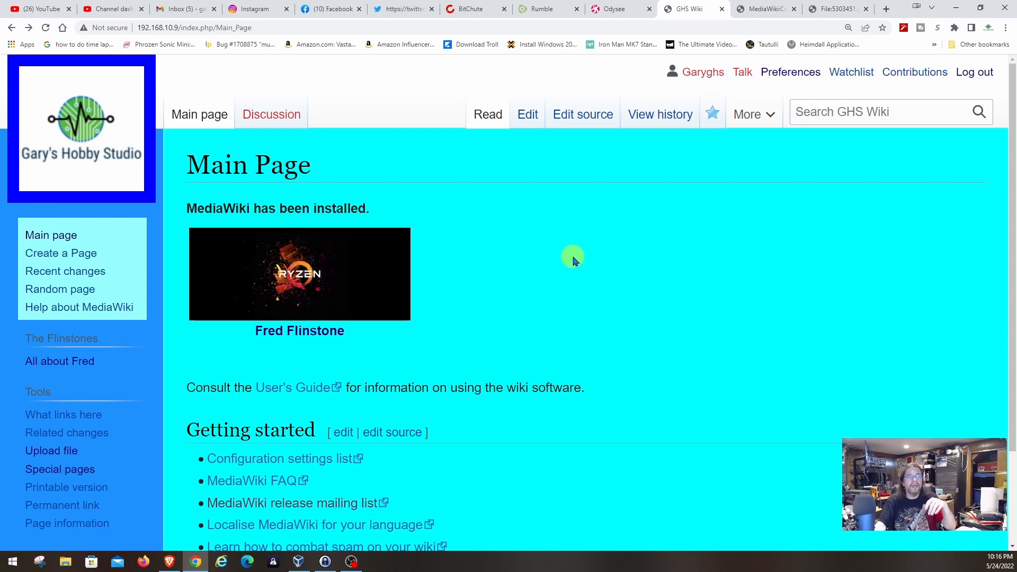
{"action": "left_click", "coordinate": [47, 361]}
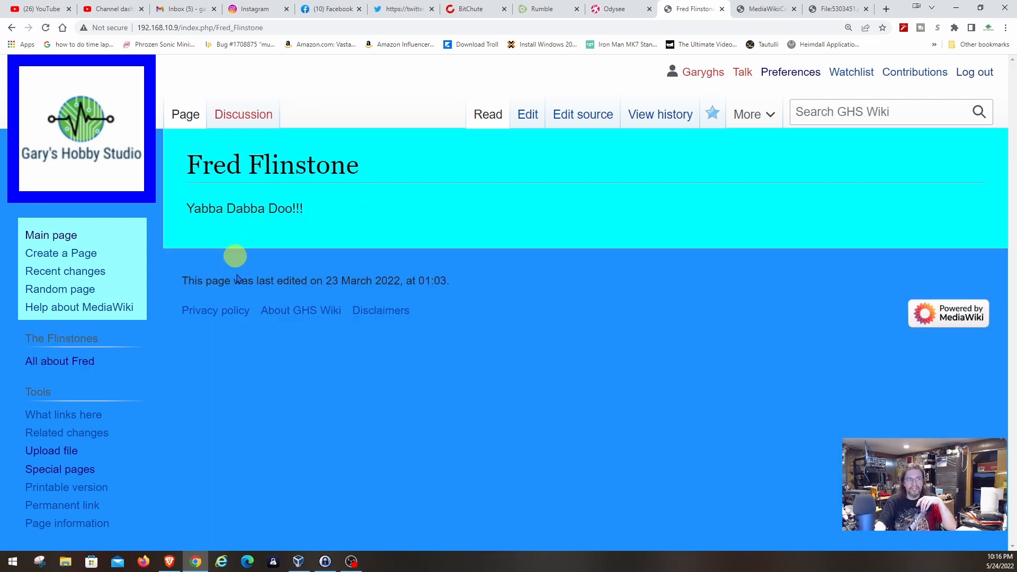
{"action": "left_click", "coordinate": [529, 119]}
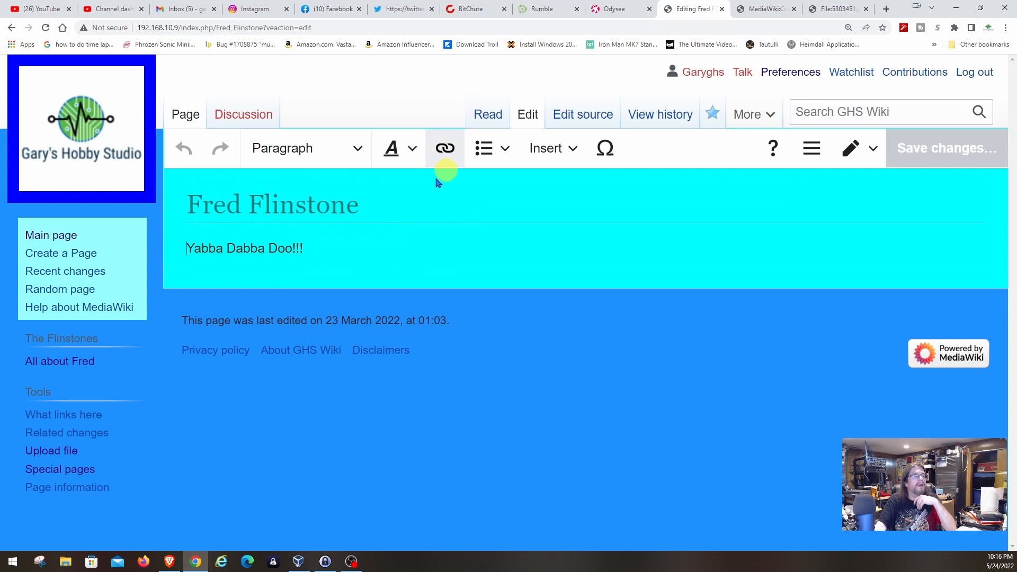
- Below 'Yabba Dabba Doo!!!', add a Willma heading with the text 'His wife'
{"action": "left_click", "coordinate": [350, 255]}
{"action": "key", "text": "Return"}
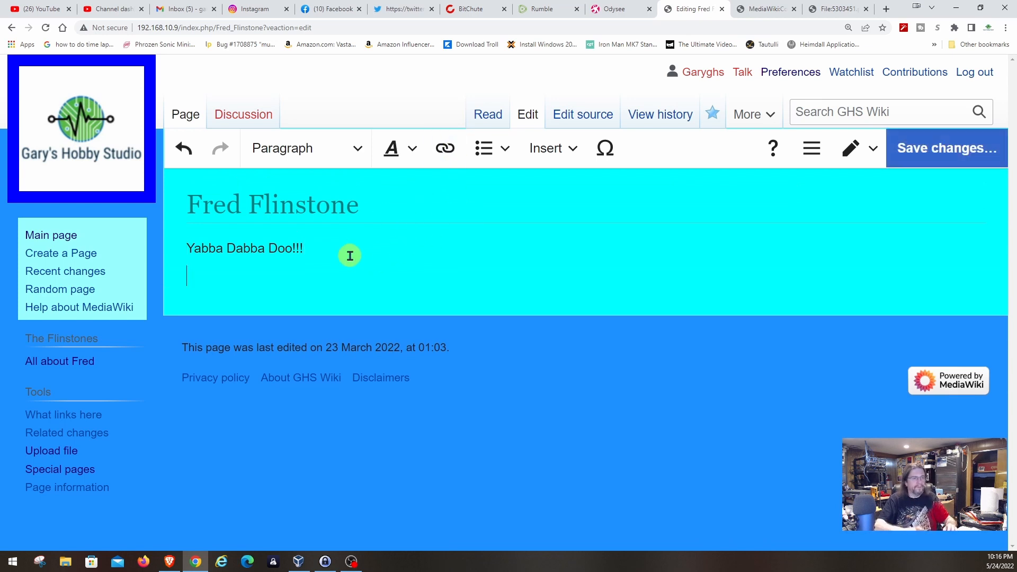
{"action": "type", "text": "Wilma"}
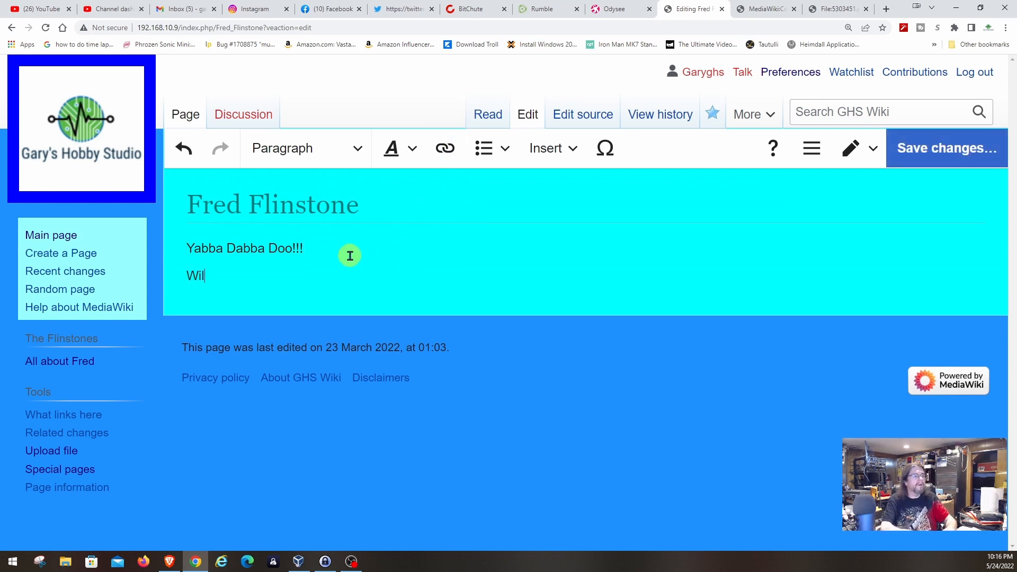
{"action": "key", "text": "BackSpace"}
{"action": "key", "text": "BackSpace"}
{"action": "key", "text": "BackSpace"}
{"action": "type", "text": "llma"}
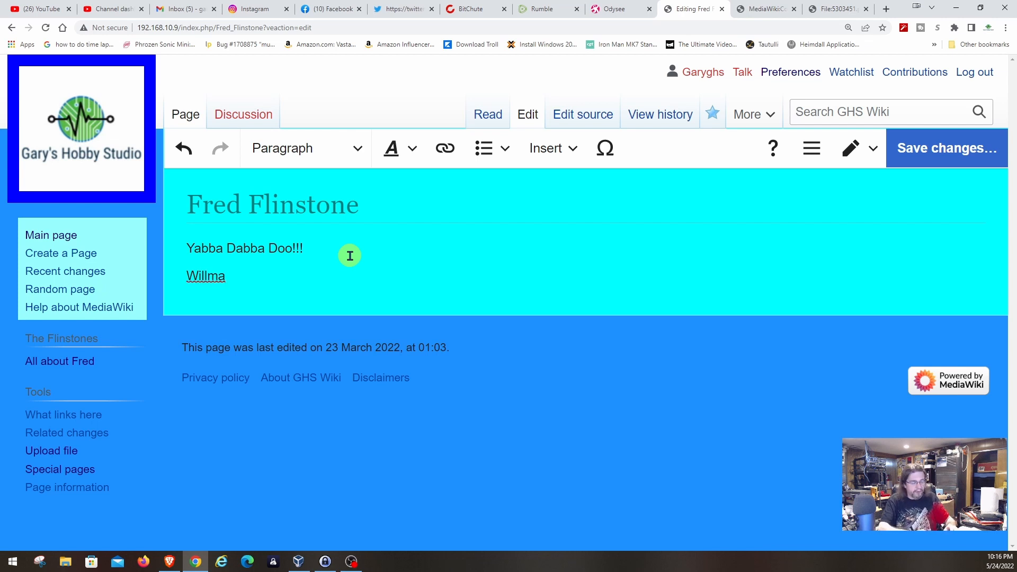
{"action": "key", "text": "ctrl+2"}
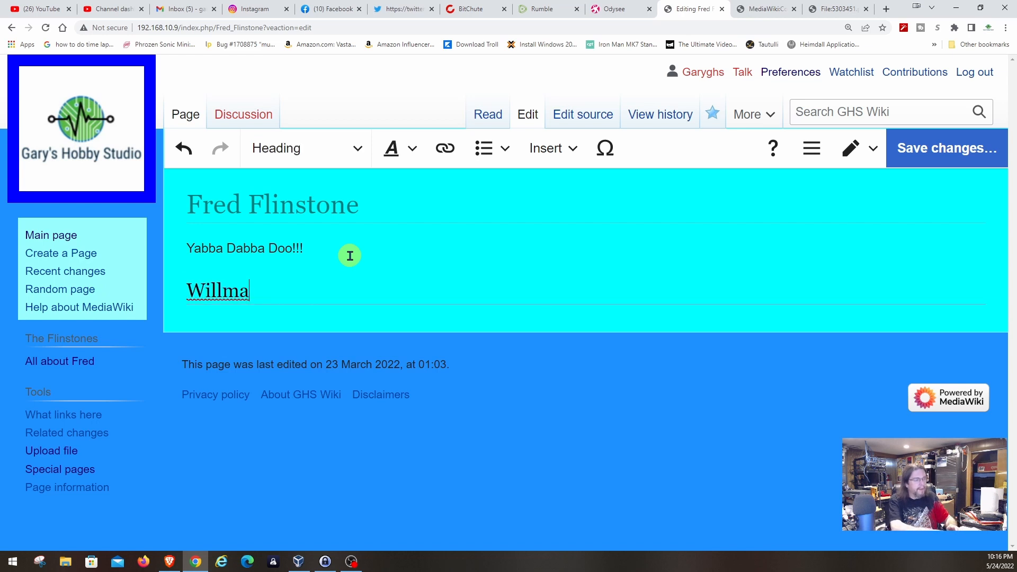
{"action": "key", "text": "Return"}
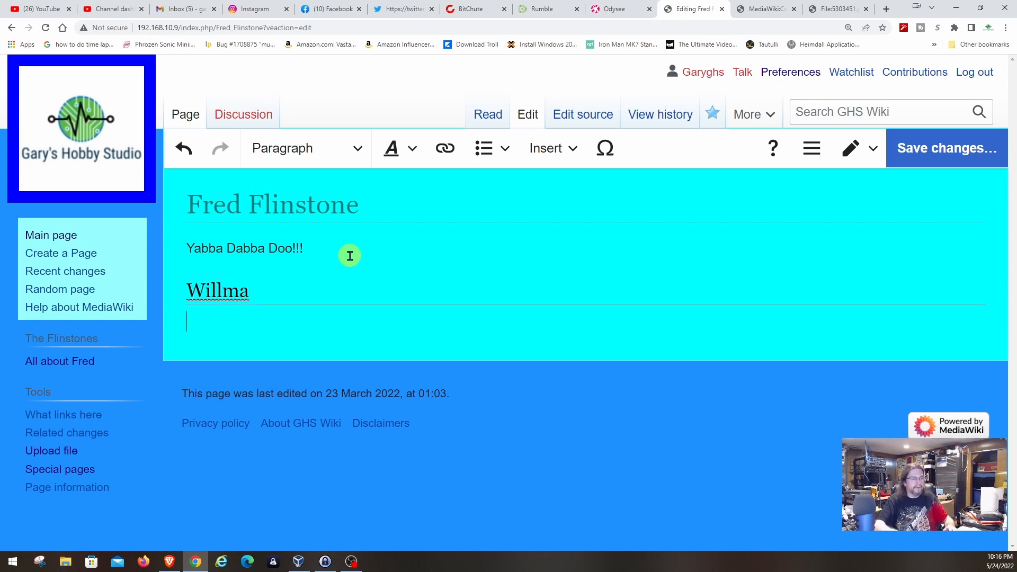
{"action": "type", "text": "His wife"}
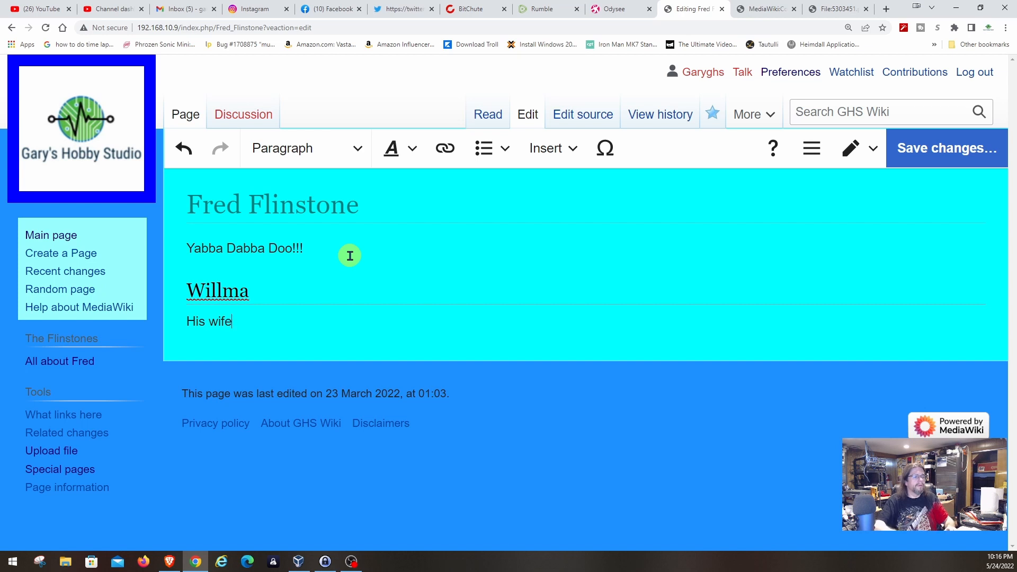
- Add a Barney heading followed by the text 'His friend'
{"action": "key", "text": "Return"}
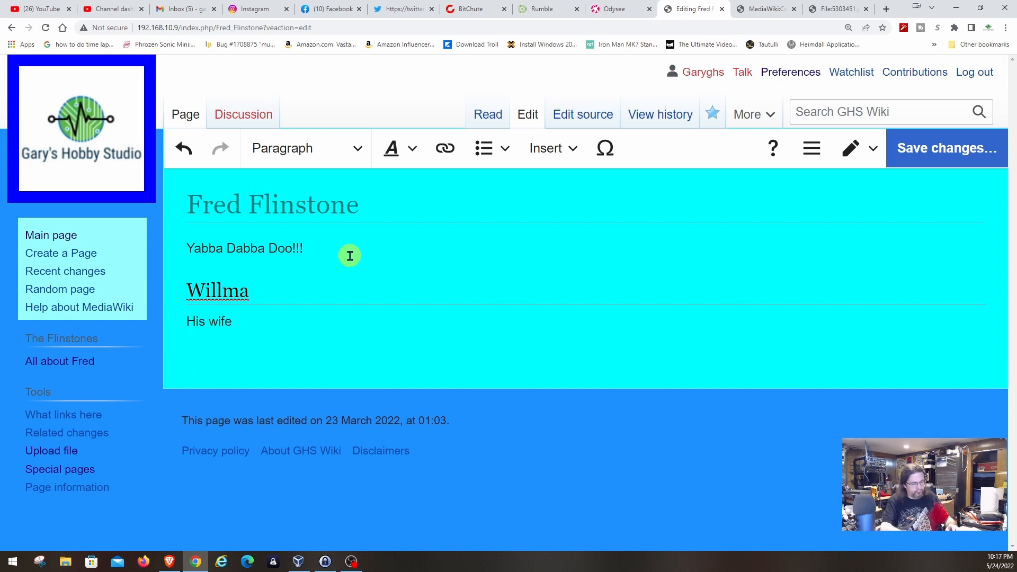
{"action": "type", "text": "Barney"}
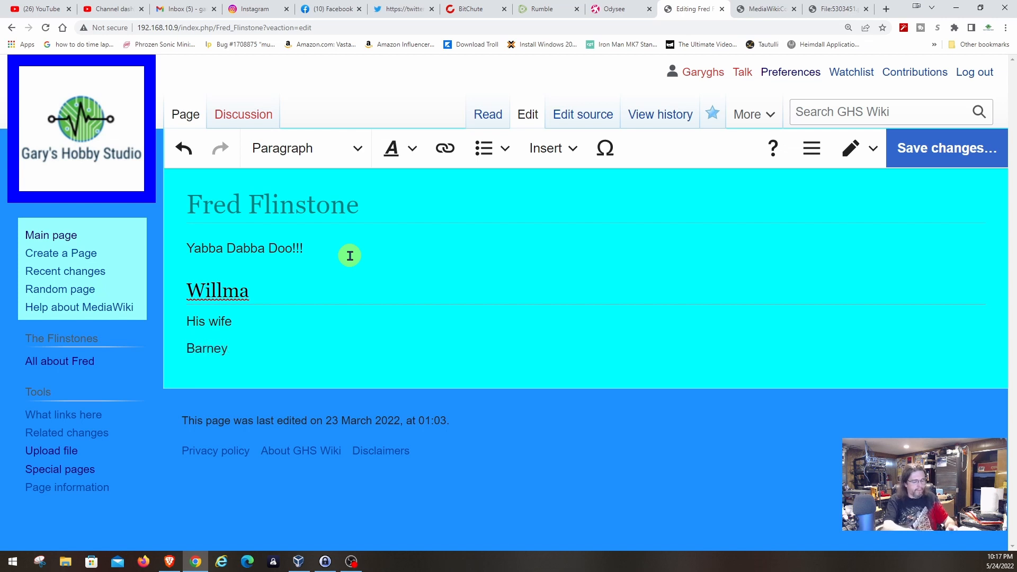
{"action": "key", "text": "ctrl+2"}
{"action": "key", "text": "Return"}
{"action": "type", "text": "His friend"}
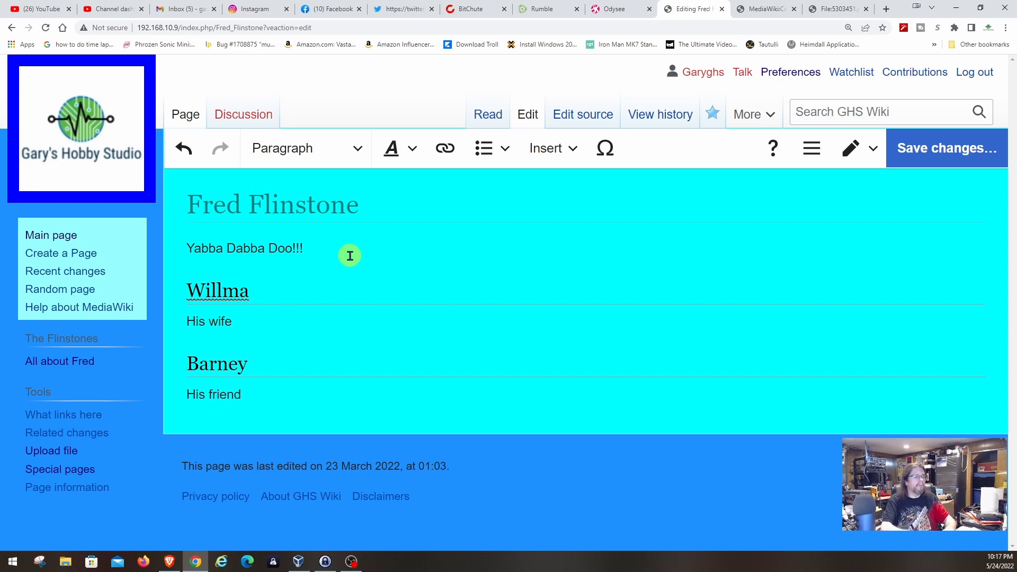
{"action": "key", "text": "Return"}
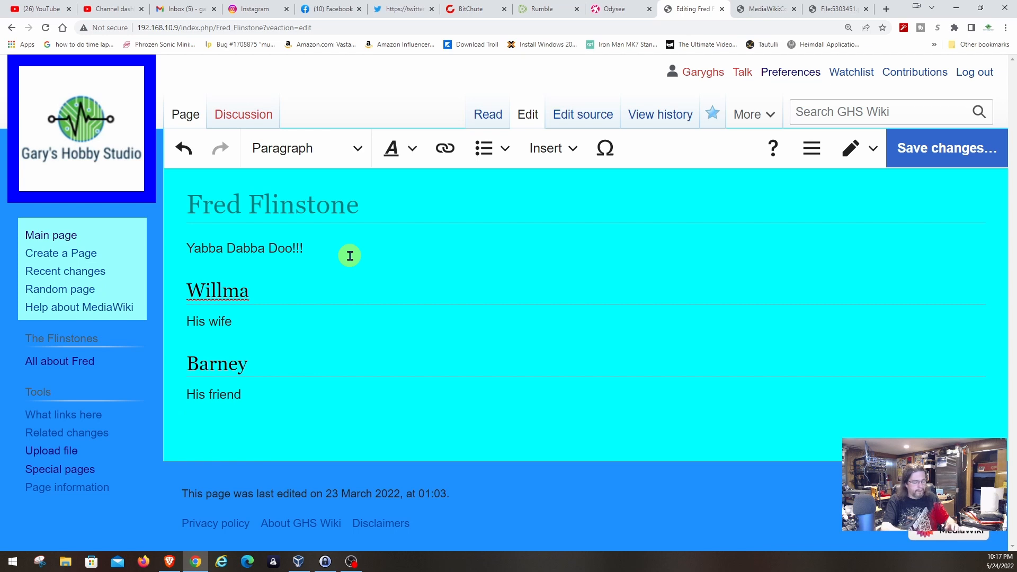
- Add a Bettie heading reading 'Barney's Wife' and open the save-changes dialog
{"action": "type", "text": "Be"}
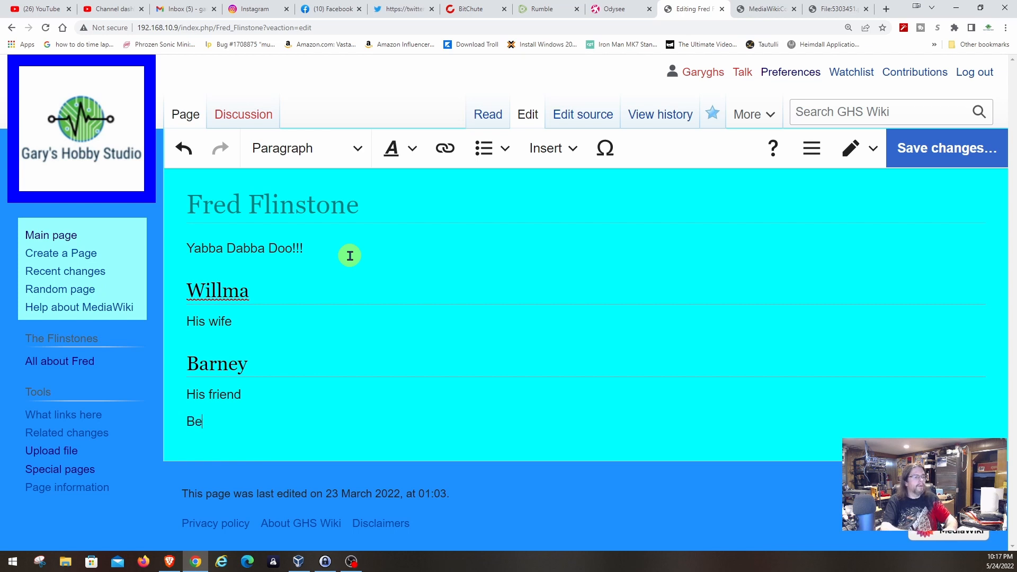
{"action": "type", "text": "ttie"}
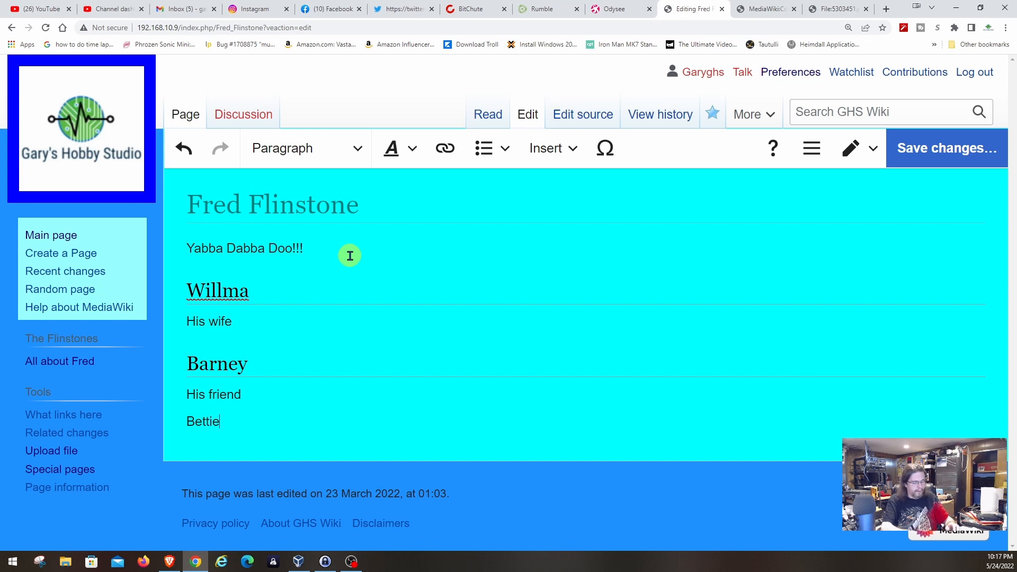
{"action": "key", "text": "ctrl+2"}
{"action": "key", "text": "Return"}
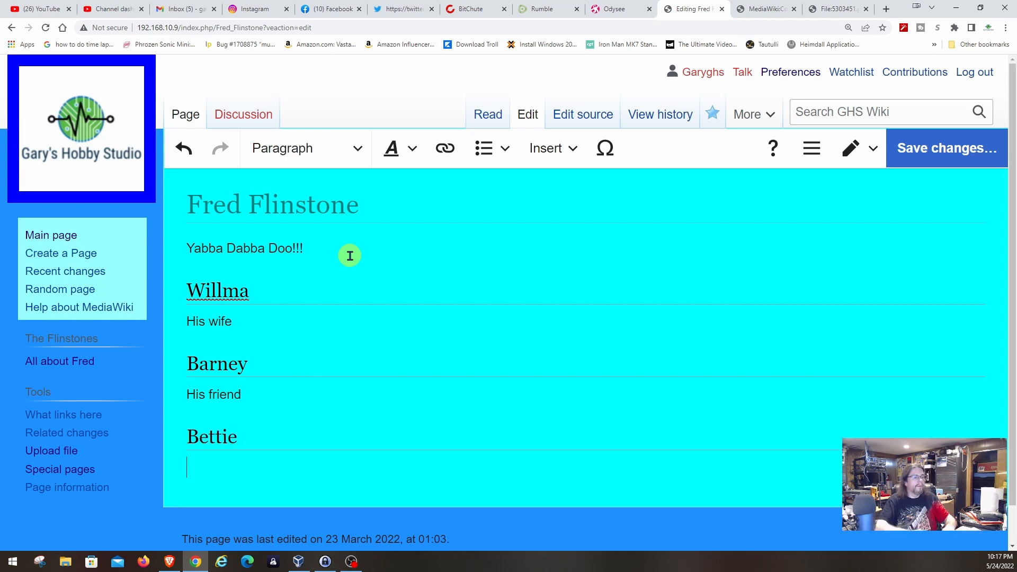
{"action": "type", "text": "Barneys"}
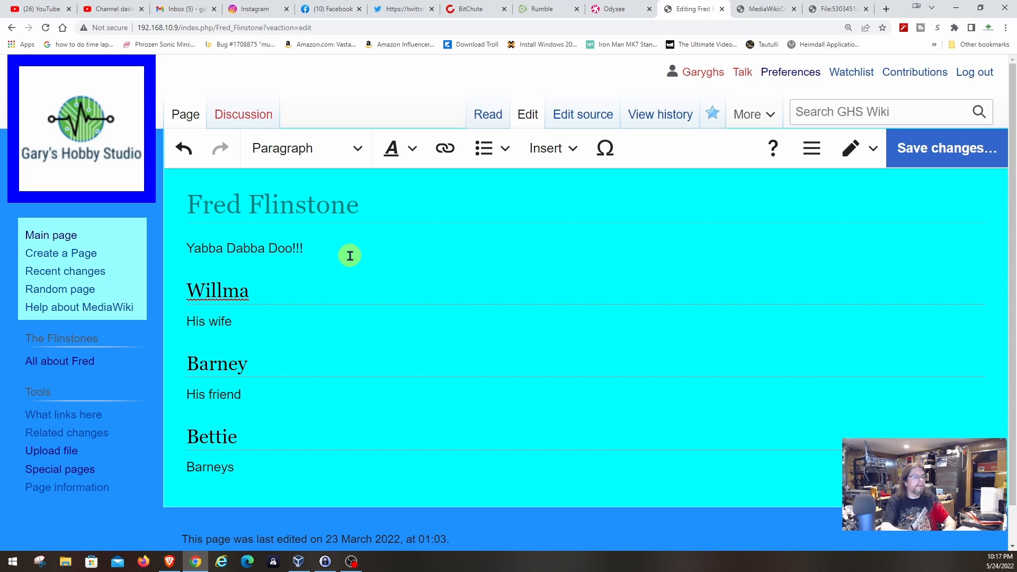
{"action": "key", "text": "BackSpace"}
{"action": "type", "text": "'s"}
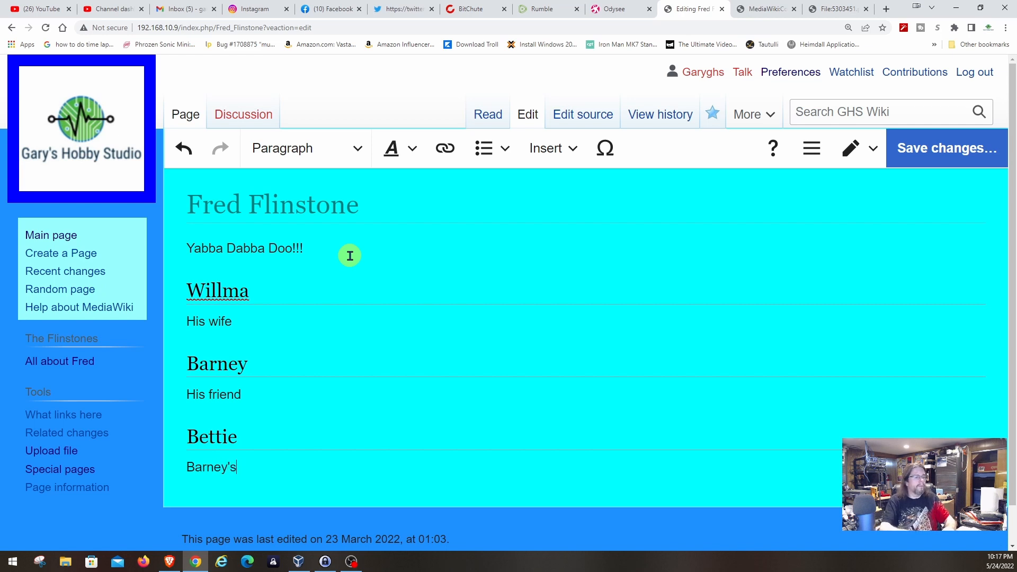
{"action": "type", "text": " Wife"}
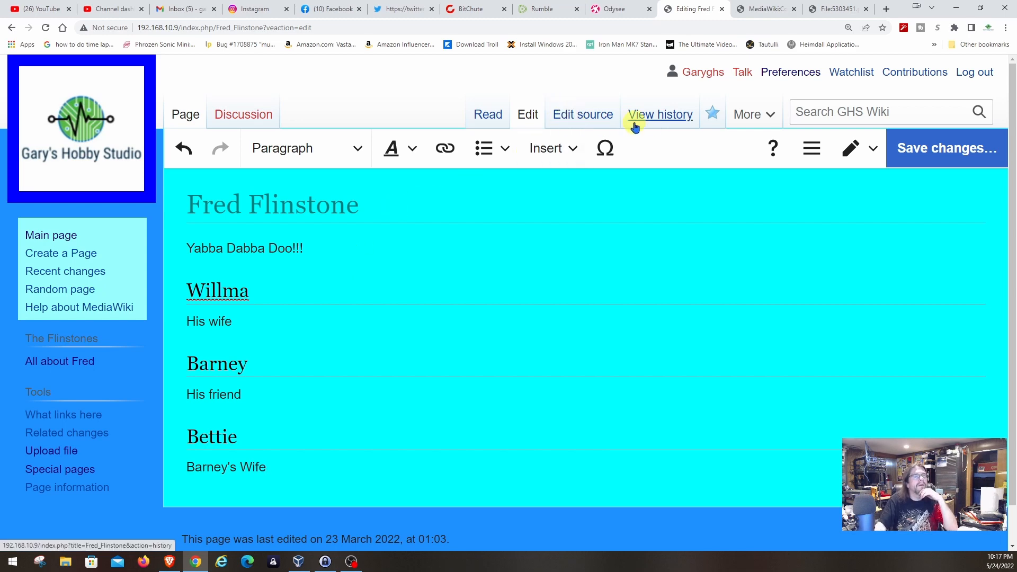
{"action": "left_click", "coordinate": [909, 153]}
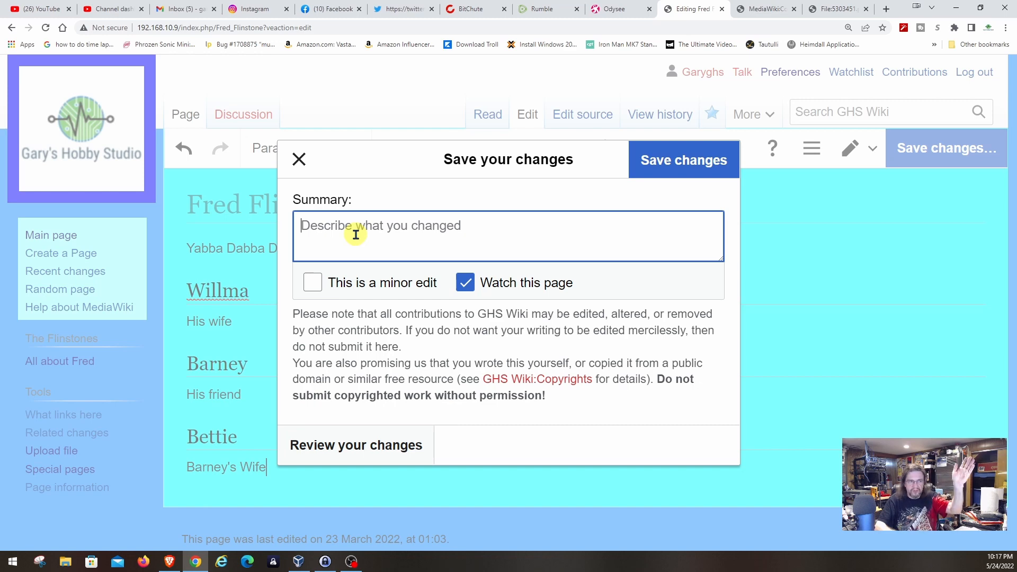
- Save the Fred Flinstone page without a summary and reopen it in the editor
{"action": "key", "text": "Return"}
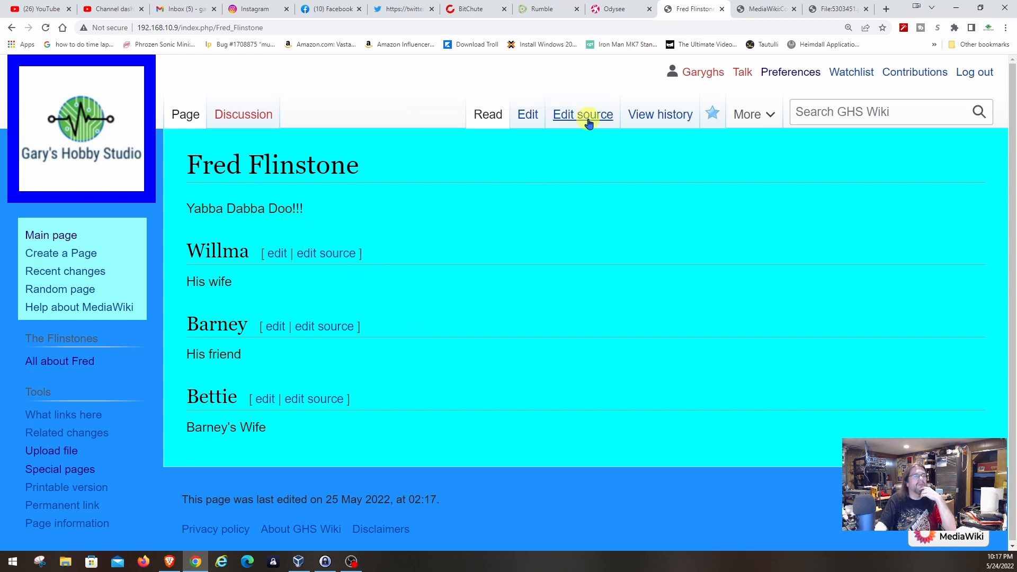
{"action": "left_click", "coordinate": [531, 117]}
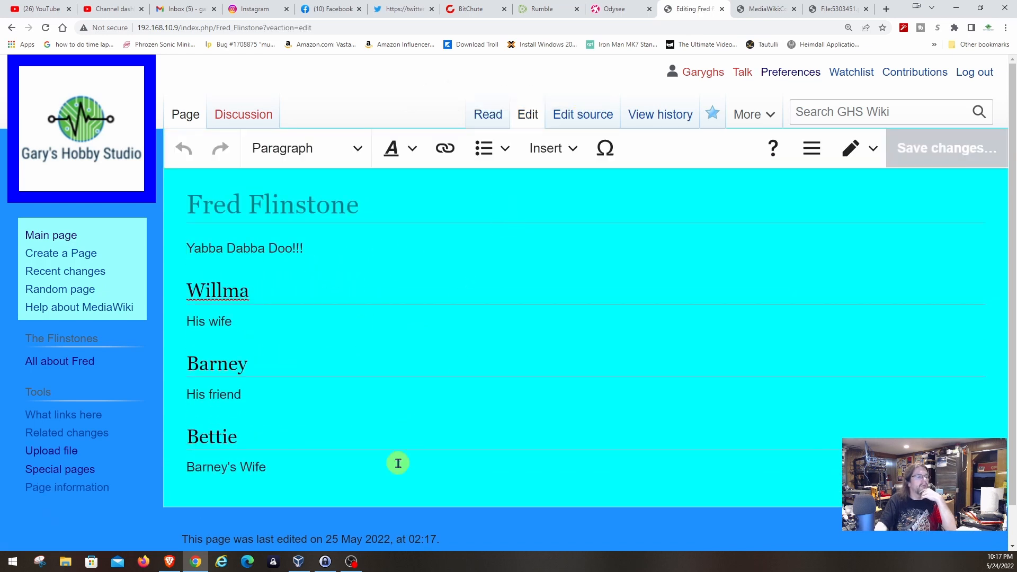
- After 'Barney's Wife', add a Dino heading with 'Fred's Dog' beneath, then open the save dialog
{"action": "left_click", "coordinate": [283, 432]}
{"action": "key", "text": "Down"}
{"action": "key", "text": "Return"}
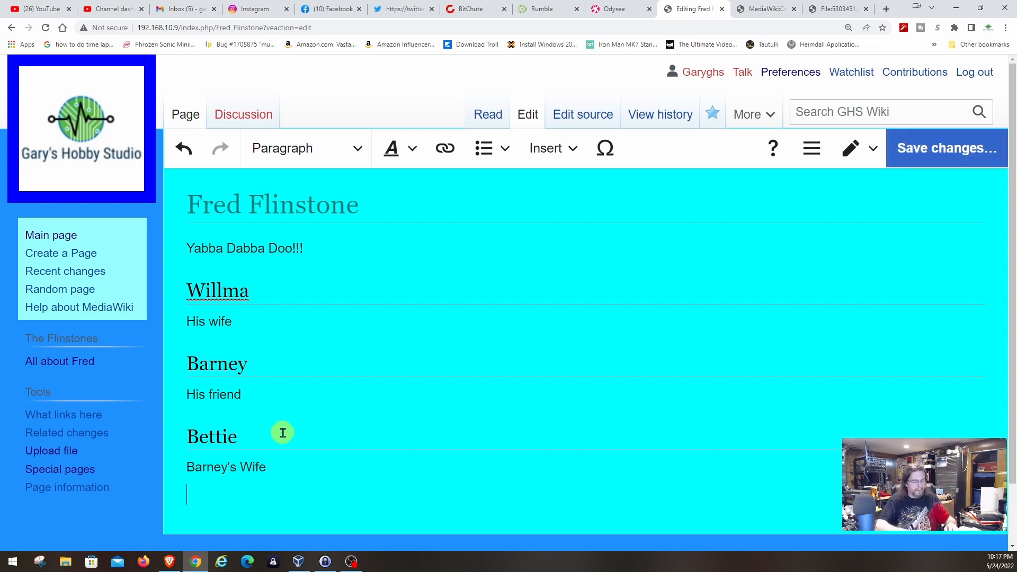
{"action": "type", "text": "Dino"}
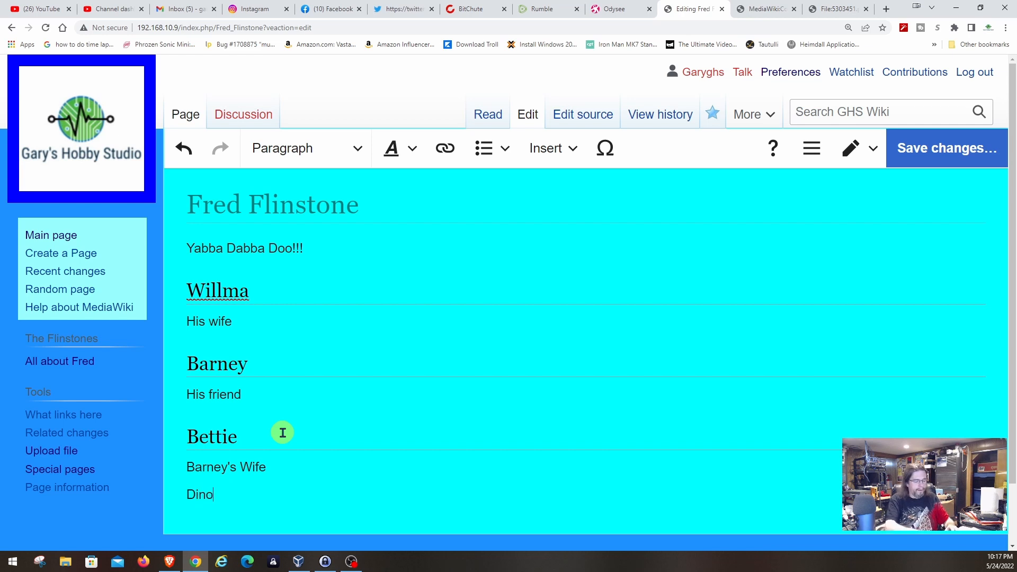
{"action": "key", "text": "ctrl+2"}
{"action": "key", "text": "Return"}
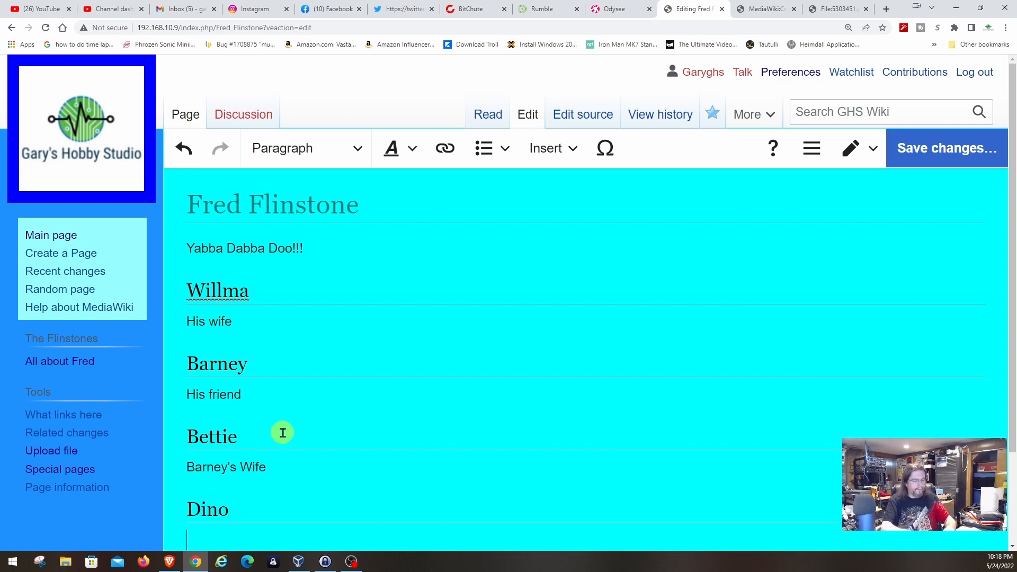
{"action": "type", "text": "Freds"}
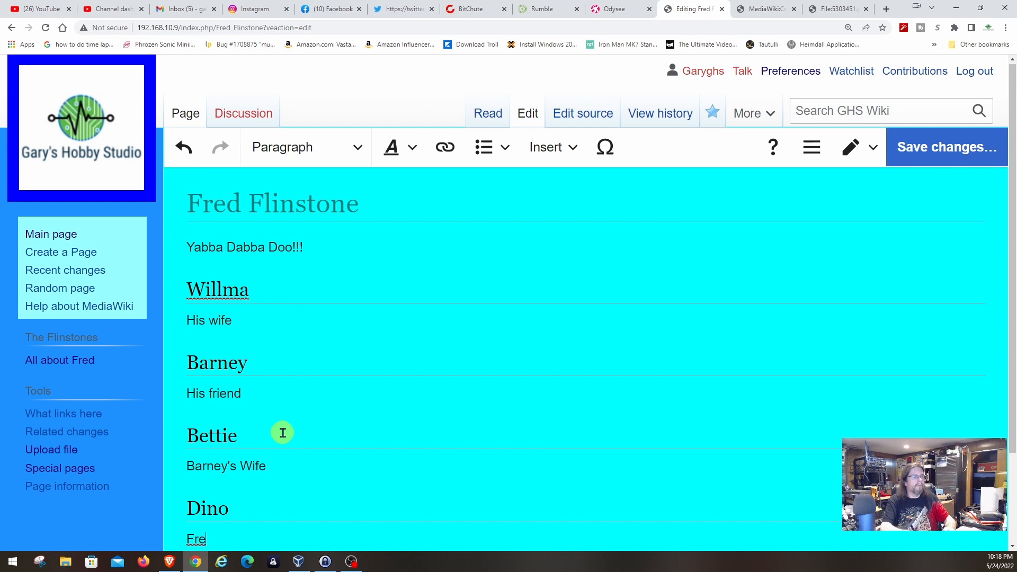
{"action": "key", "text": "BackSpace"}
{"action": "key", "text": "BackSpace"}
{"action": "type", "text": "'s"}
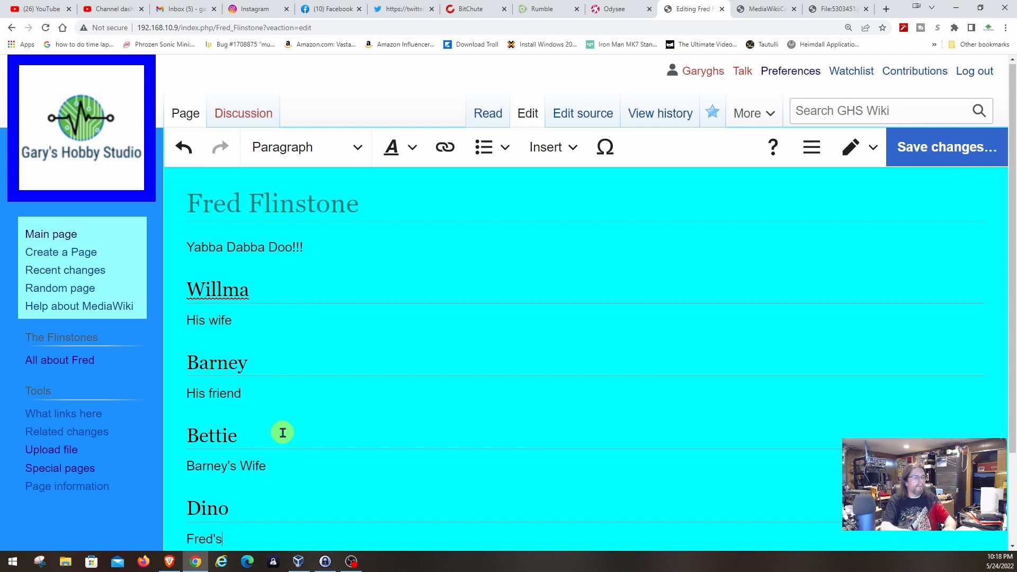
{"action": "type", "text": " Dog"}
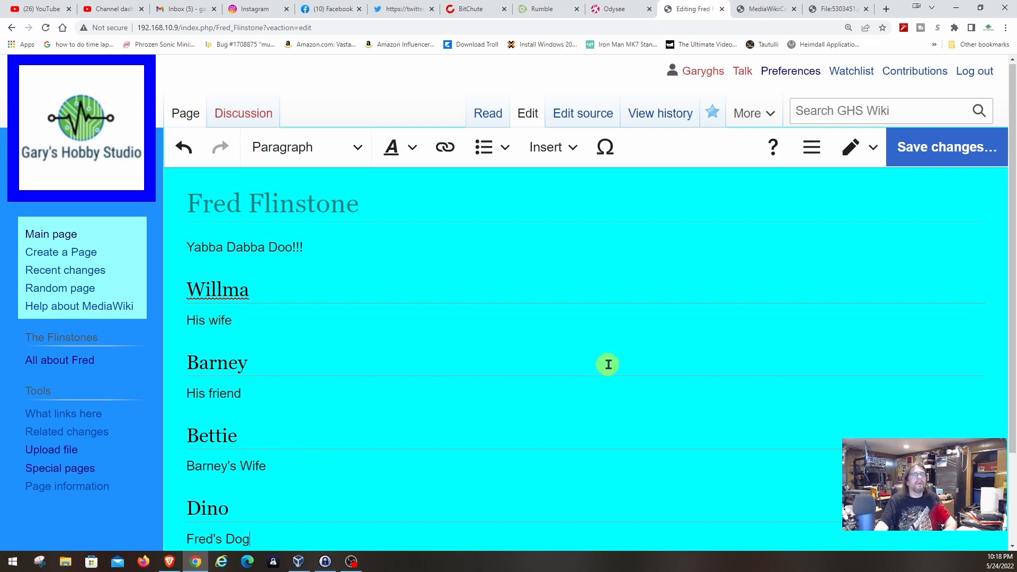
{"action": "left_click", "coordinate": [980, 148]}
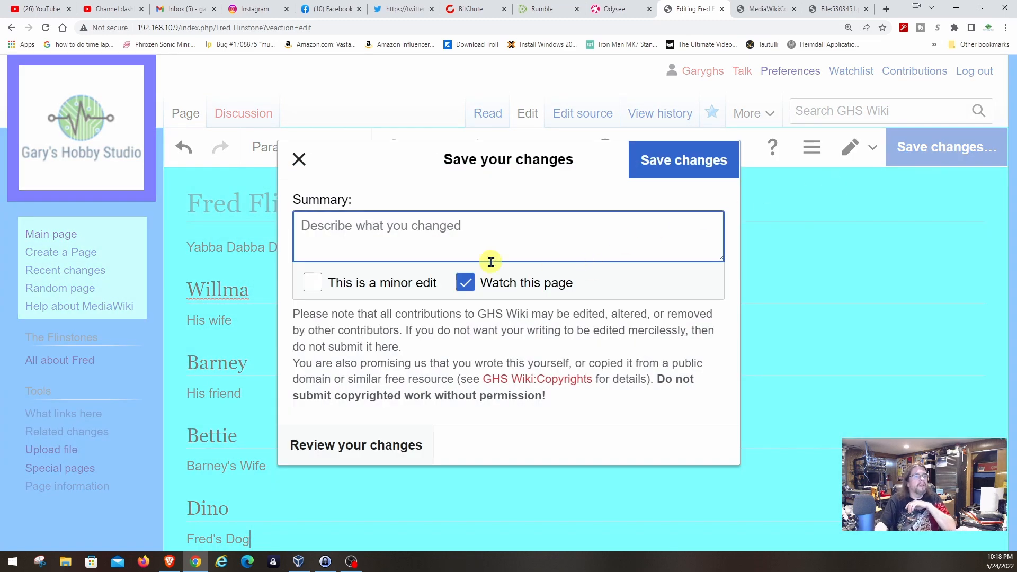
- Save the Dino edit, then follow the Main Page image link to Fred Flinstone's page
{"action": "left_click", "coordinate": [695, 159]}
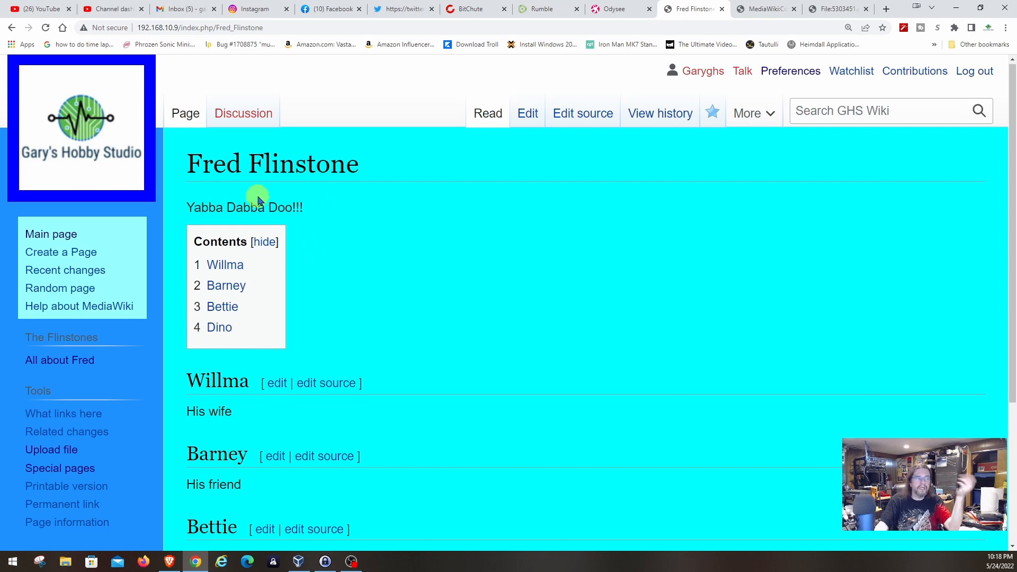
{"action": "left_click", "coordinate": [42, 236]}
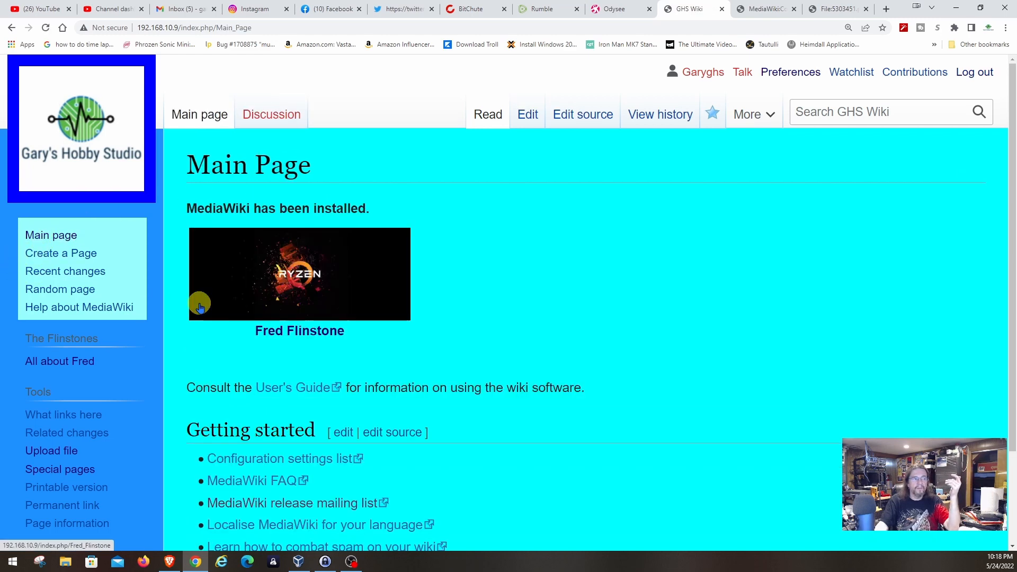
{"action": "left_click", "coordinate": [298, 294]}
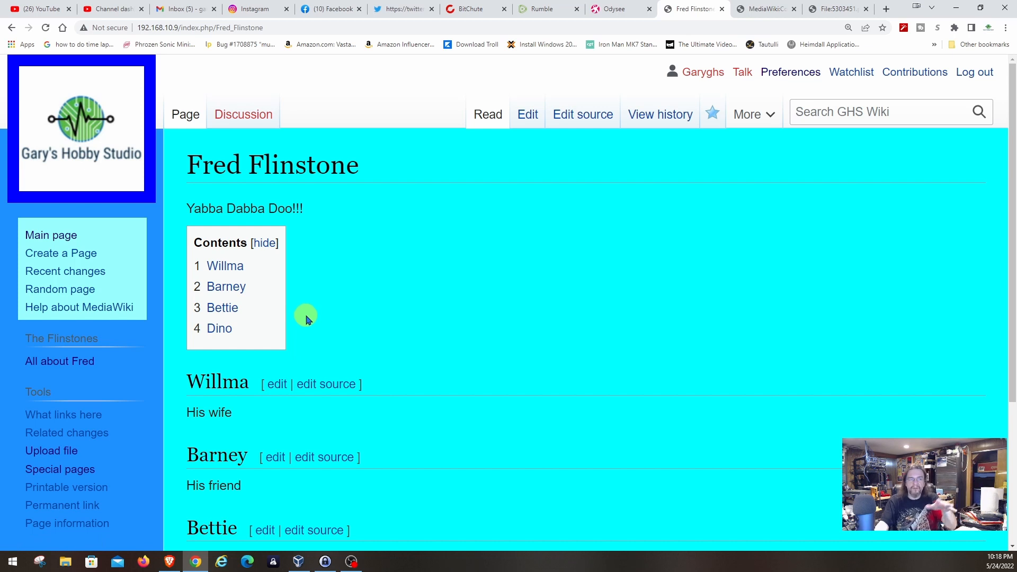
{"action": "left_click", "coordinate": [223, 288]}
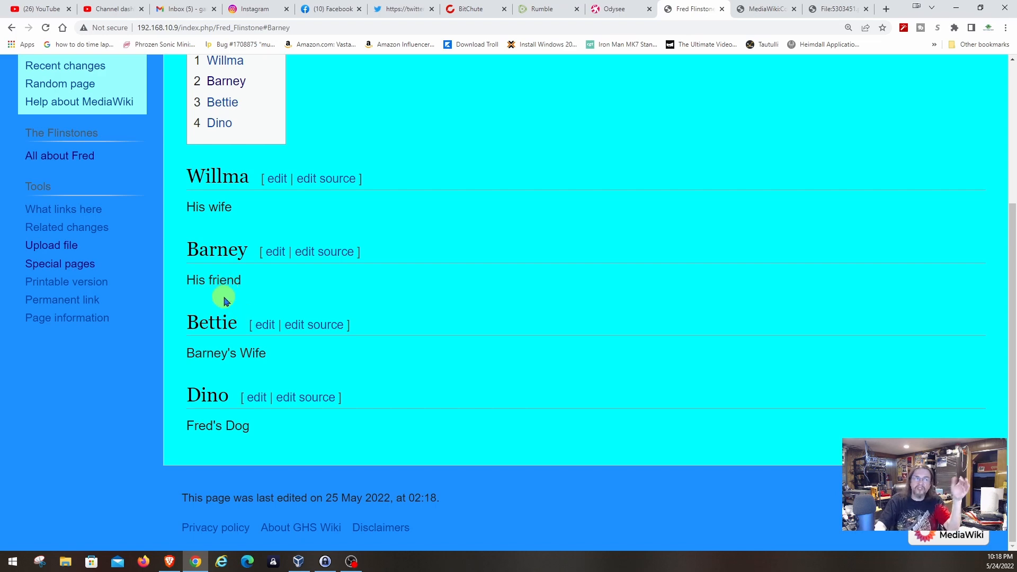
{"action": "scroll", "coordinate": [383, 351], "scroll_direction": "up", "scroll_amount": 4}
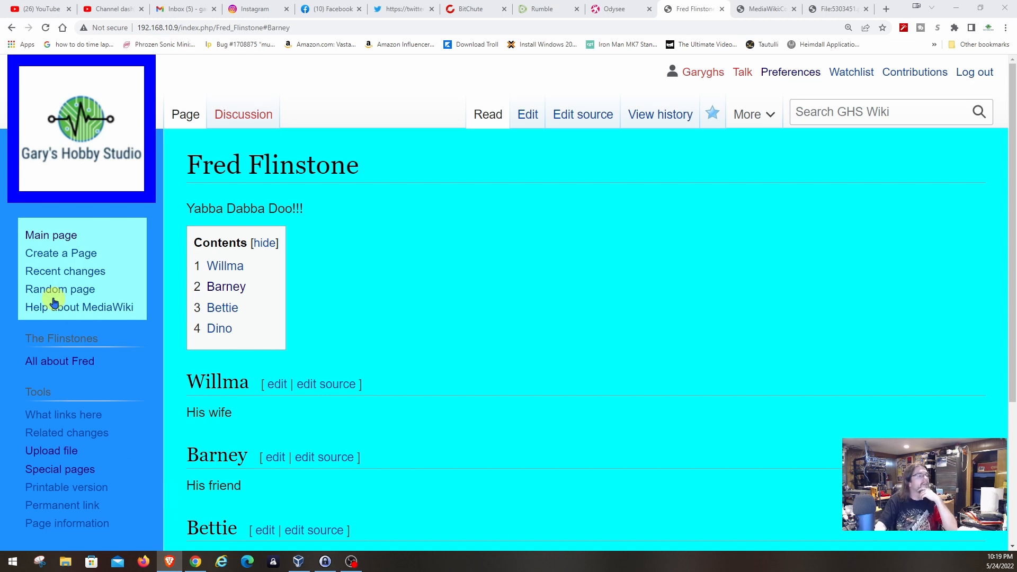
- Open the Main Page source and paste a Docker carousel block below the first carousel
{"action": "left_click", "coordinate": [51, 240]}
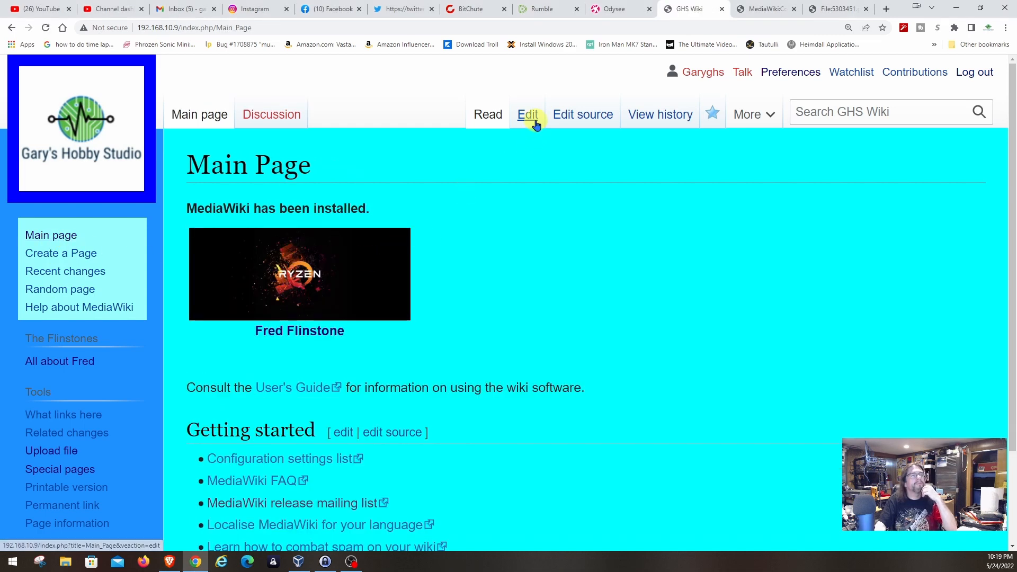
{"action": "left_click", "coordinate": [563, 113]}
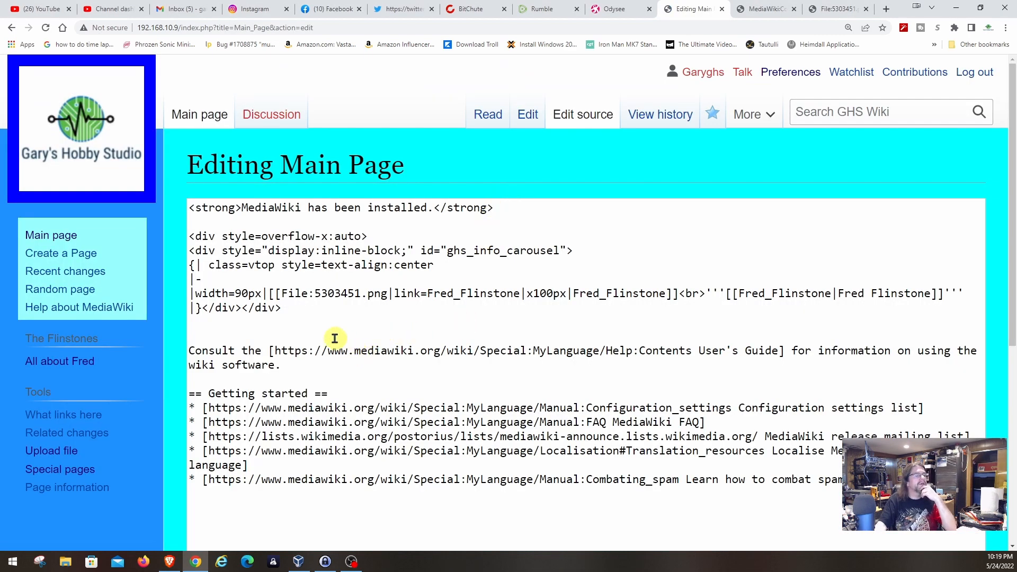
{"action": "left_click", "coordinate": [305, 315]}
{"action": "key", "text": "Return"}
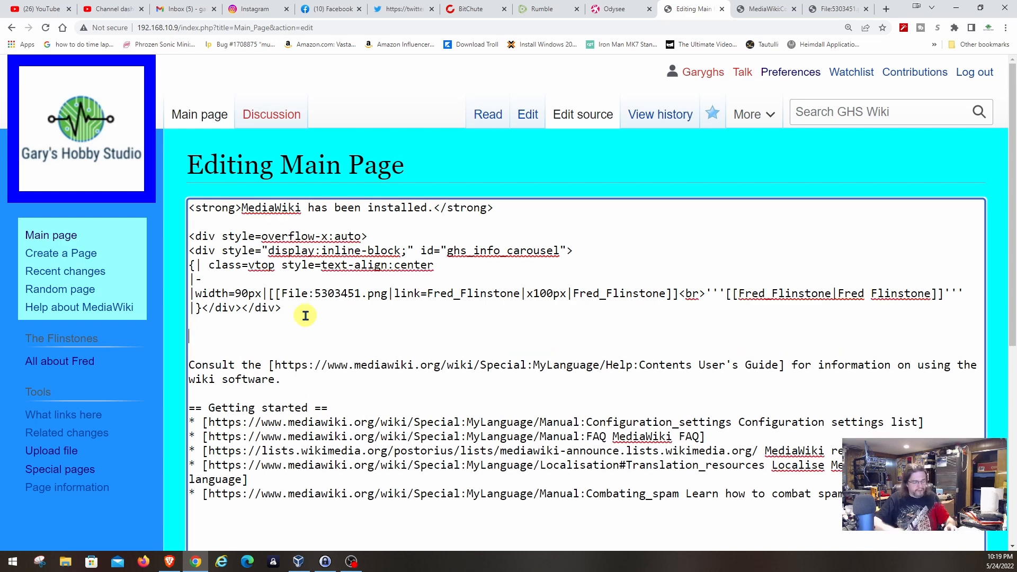
{"action": "type", "text": "<div style=overflow-x:auto> <div style=\"display:inline-block;\" id=\"ghs_info_carousel\"> {| class=vtop style=text-align:center |- |width=90px|[[File:Docker.png|link=Docker|x100px|Docker]]<br>'''[[Docker|Docker Info]]'''"}
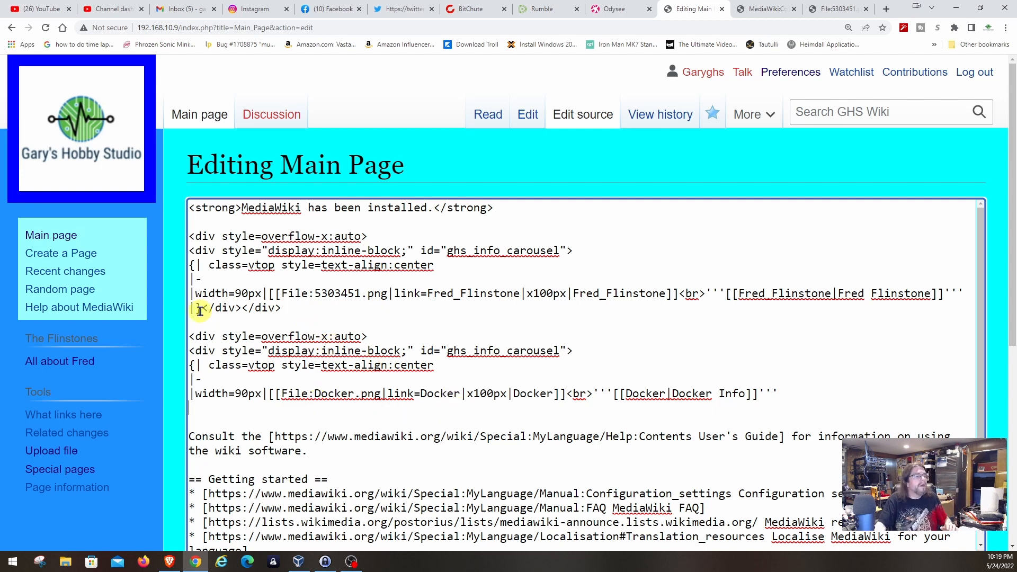
- Close the Docker block with the table-and-div ending line and rename its id to ghs_info_carousel2
{"action": "left_click_drag", "start_coordinate": [189, 307], "coordinate": [248, 316]}
{"action": "key", "text": "ctrl+c"}
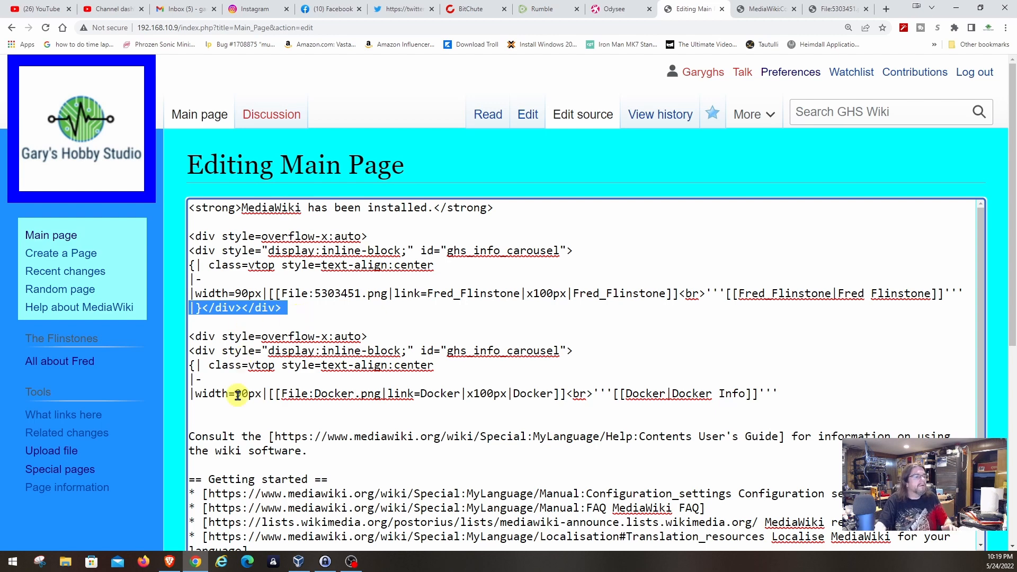
{"action": "left_click", "coordinate": [210, 405]}
{"action": "key", "text": "ctrl+v"}
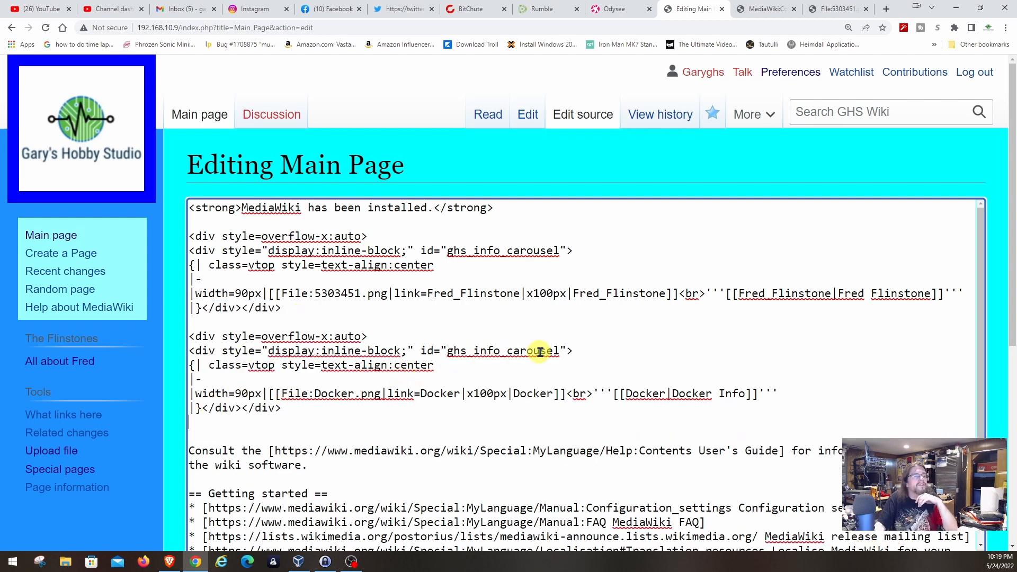
{"action": "left_click", "coordinate": [564, 351]}
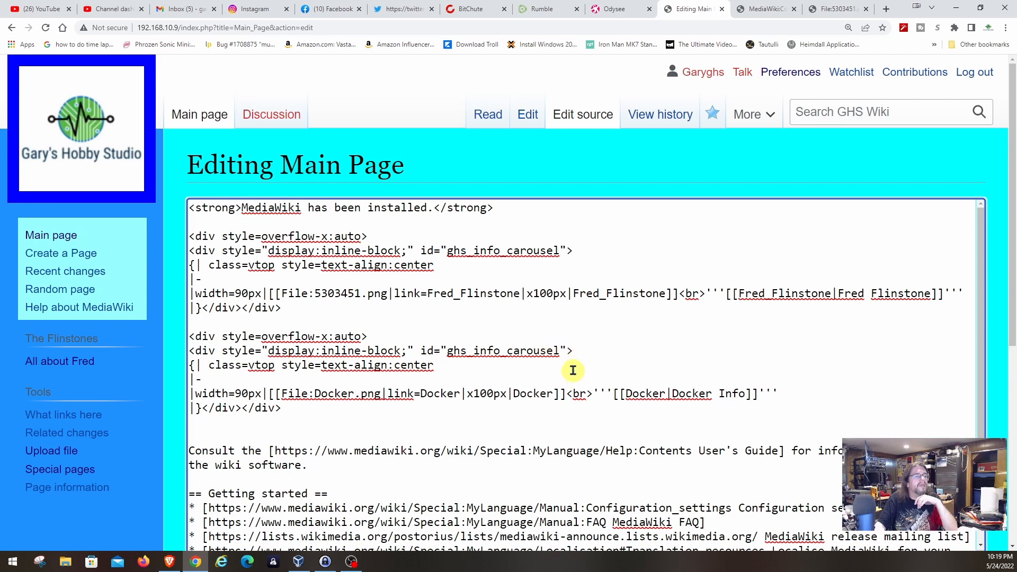
{"action": "scroll", "coordinate": [573, 367], "scroll_direction": "down", "scroll_amount": 1}
{"action": "type", "text": "2"}
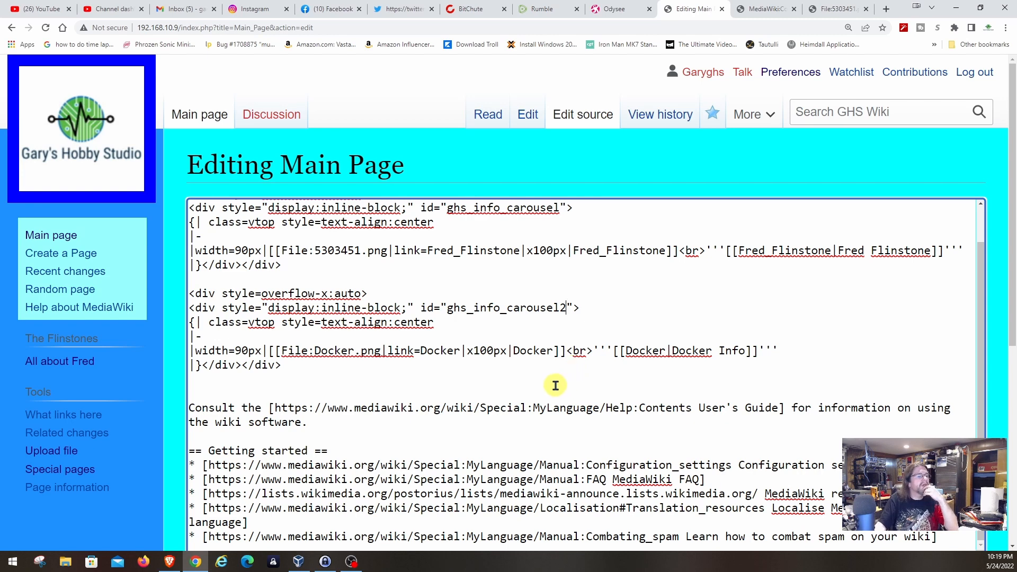
{"action": "scroll", "coordinate": [539, 387], "scroll_direction": "down", "scroll_amount": 2}
{"action": "scroll", "coordinate": [538, 386], "scroll_direction": "down", "scroll_amount": 4}
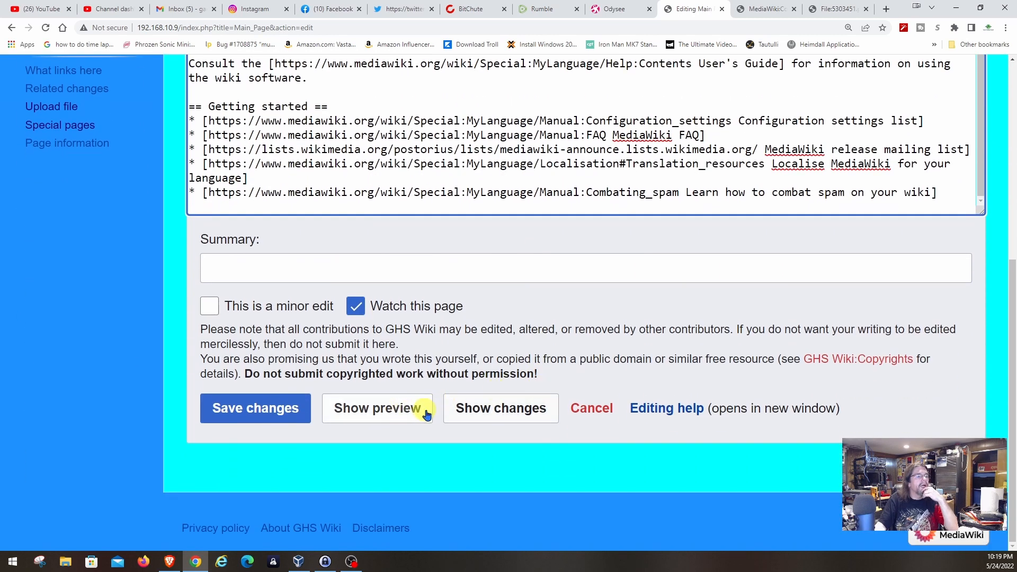
- Preview the Main Page to check the Docker Info block under Fred Flinstone, then save it
{"action": "left_click", "coordinate": [381, 415]}
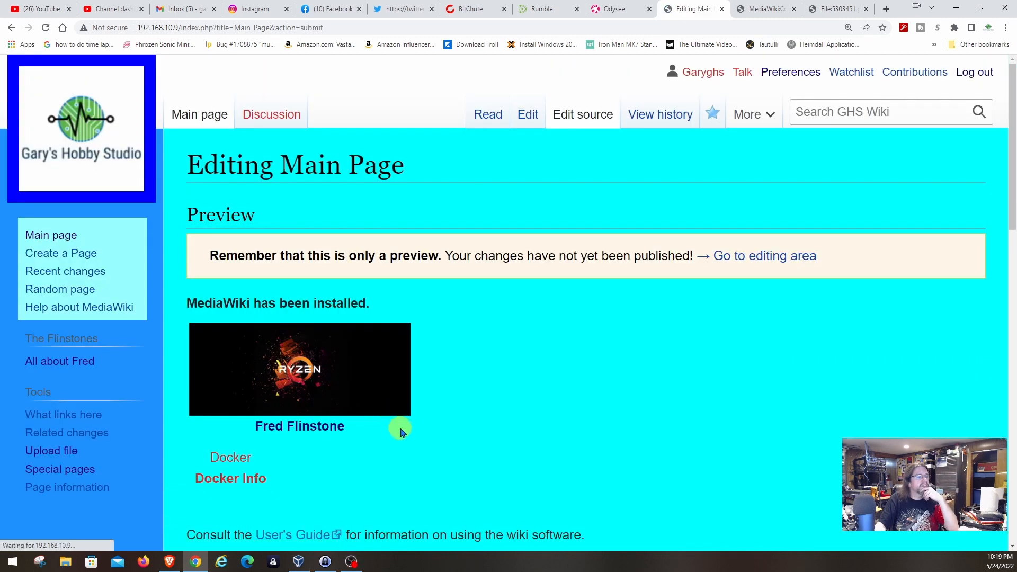
{"action": "scroll", "coordinate": [398, 429], "scroll_direction": "down", "scroll_amount": 1}
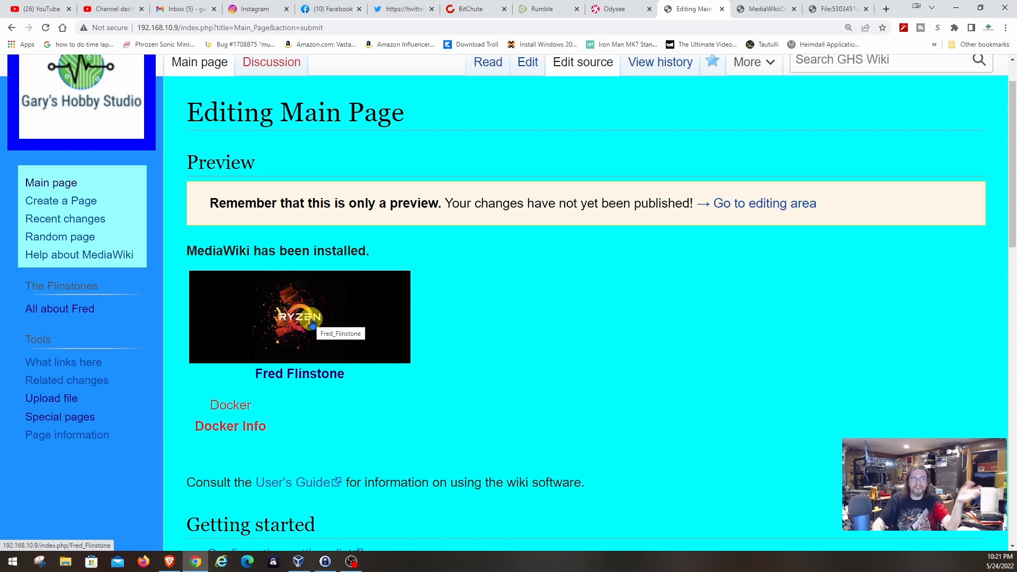
{"action": "scroll", "coordinate": [523, 292], "scroll_direction": "down", "scroll_amount": 4}
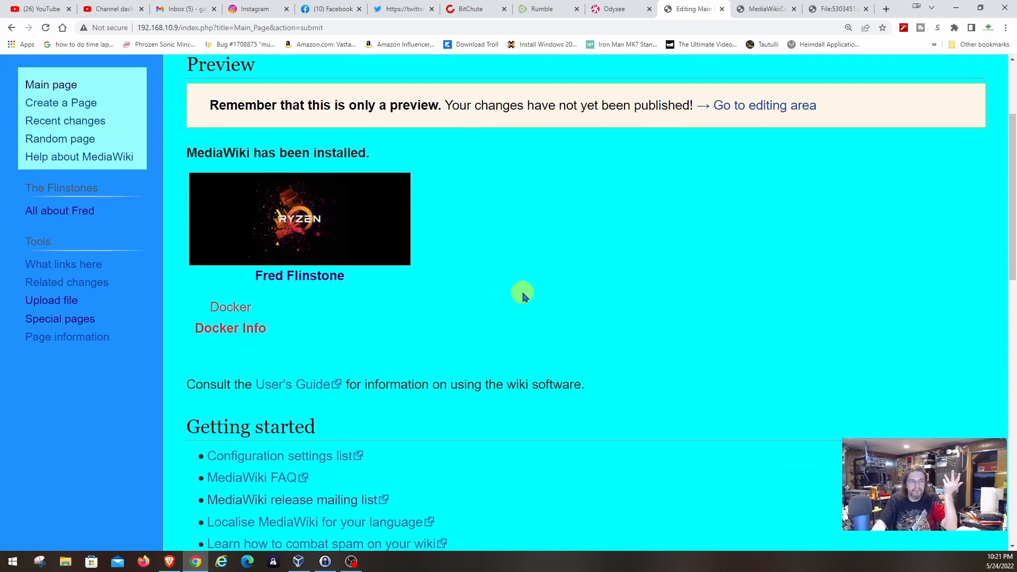
{"action": "scroll", "coordinate": [523, 292], "scroll_direction": "up", "scroll_amount": 1}
{"action": "scroll", "coordinate": [522, 293], "scroll_direction": "down", "scroll_amount": 2}
{"action": "scroll", "coordinate": [523, 292], "scroll_direction": "up", "scroll_amount": 6}
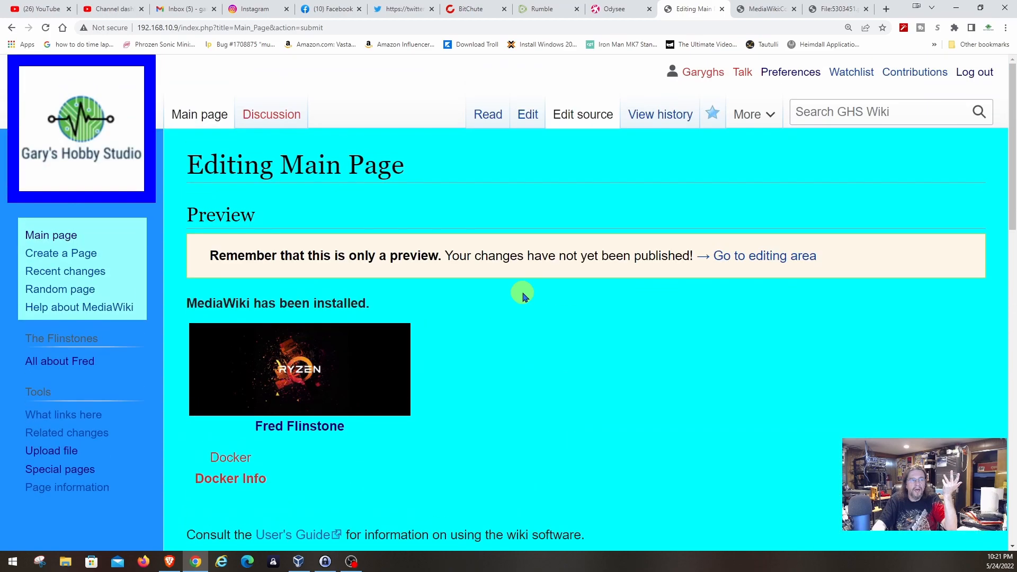
{"action": "scroll", "coordinate": [523, 292], "scroll_direction": "down", "scroll_amount": 8}
{"action": "scroll", "coordinate": [523, 293], "scroll_direction": "down", "scroll_amount": 3}
{"action": "scroll", "coordinate": [341, 453], "scroll_direction": "down", "scroll_amount": 6}
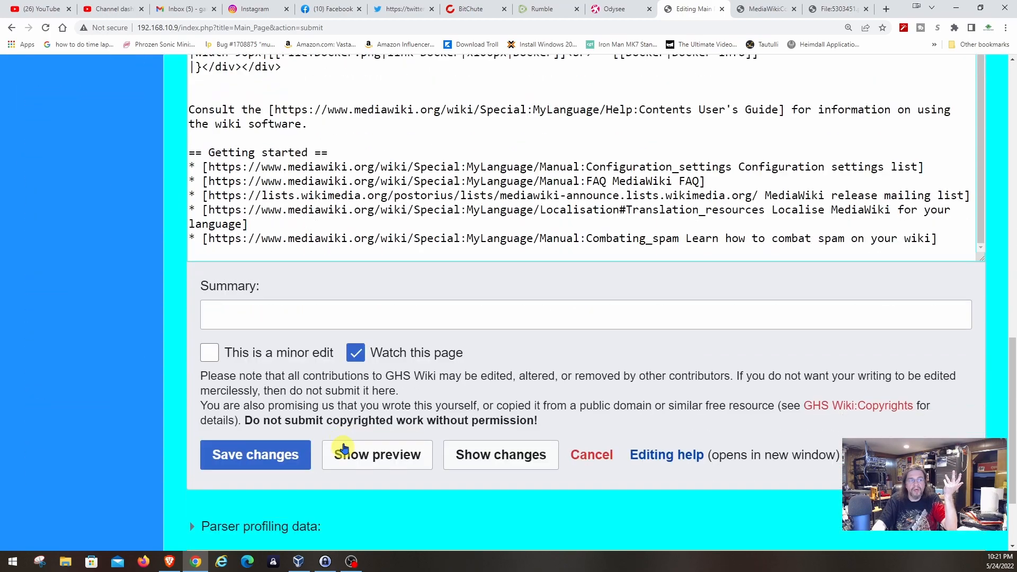
{"action": "left_click", "coordinate": [276, 377]}
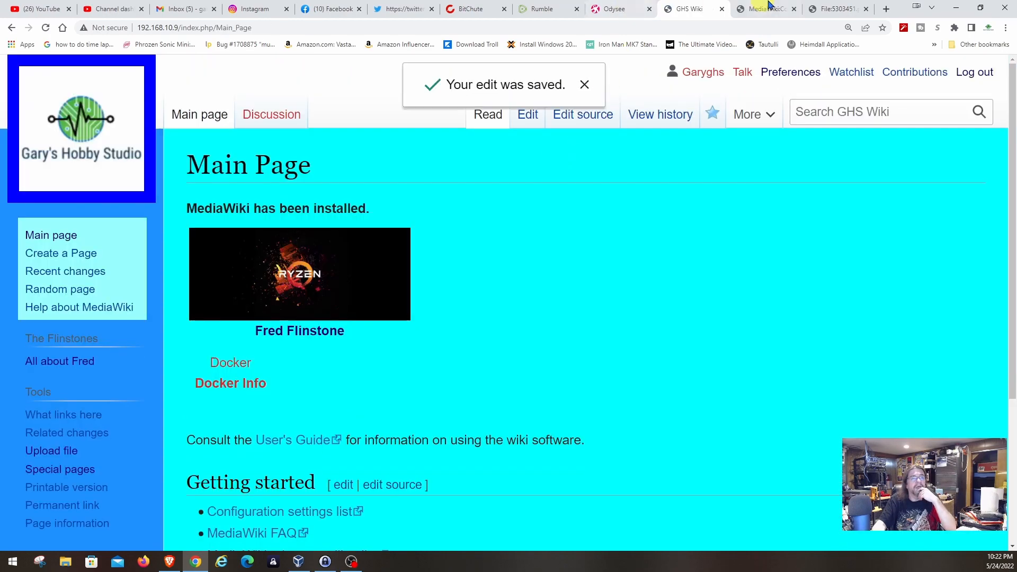
- Search the web for 'unofficial elder scrolls' in a new browser tab
{"action": "left_click", "coordinate": [886, 9]}
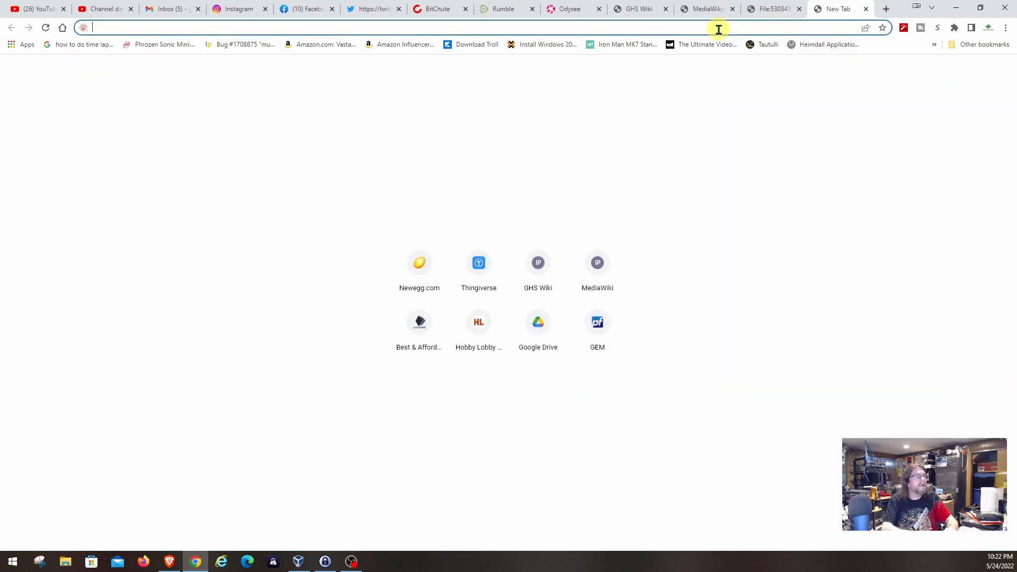
{"action": "type", "text": "unofficial elder scrol"}
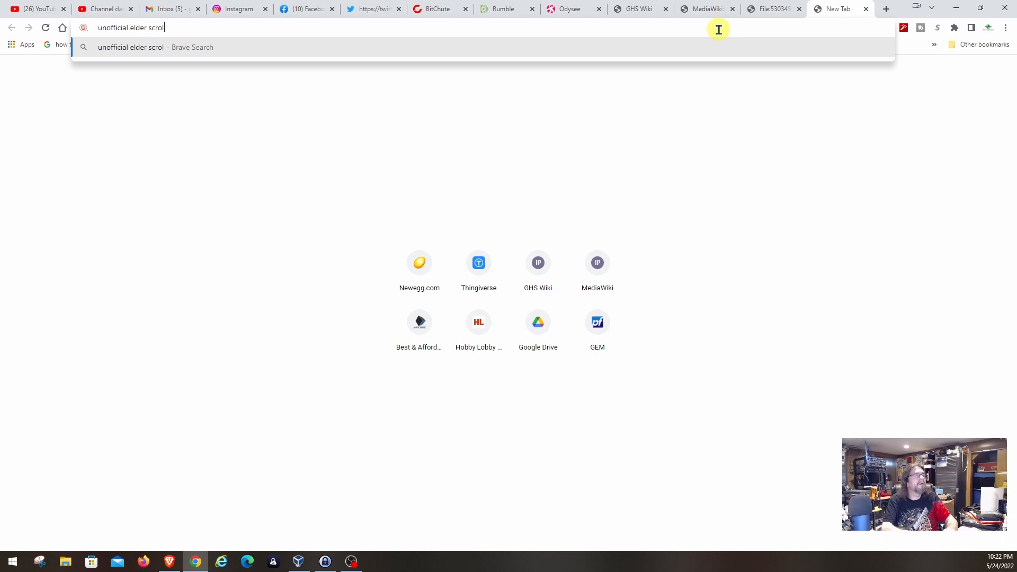
{"action": "type", "text": "ls"}
{"action": "key", "text": "Return"}
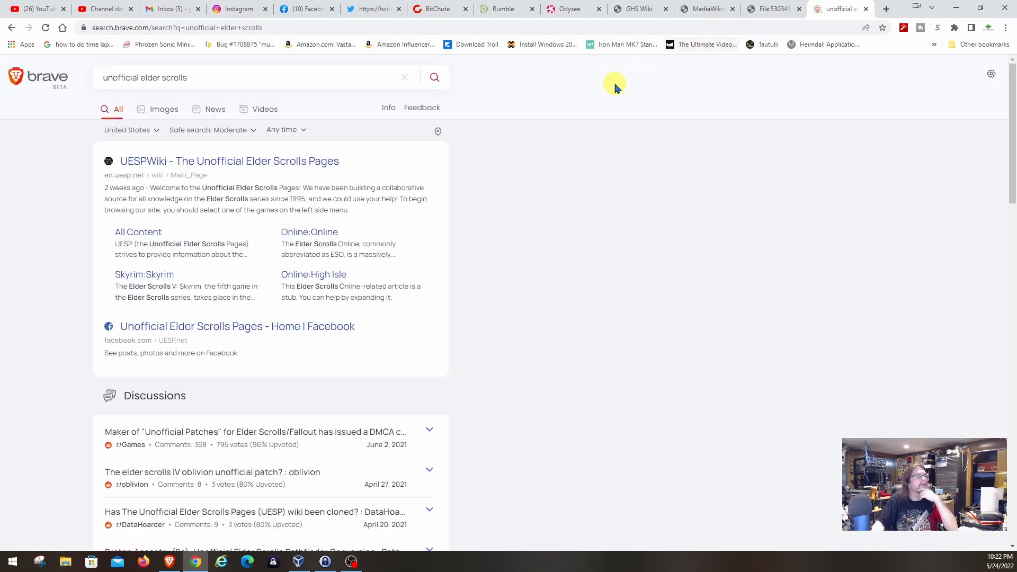
- View the protected wikitext source of UESP's Blades:Blades page, then return to the GHS Wiki tab
{"action": "left_click", "coordinate": [177, 163]}
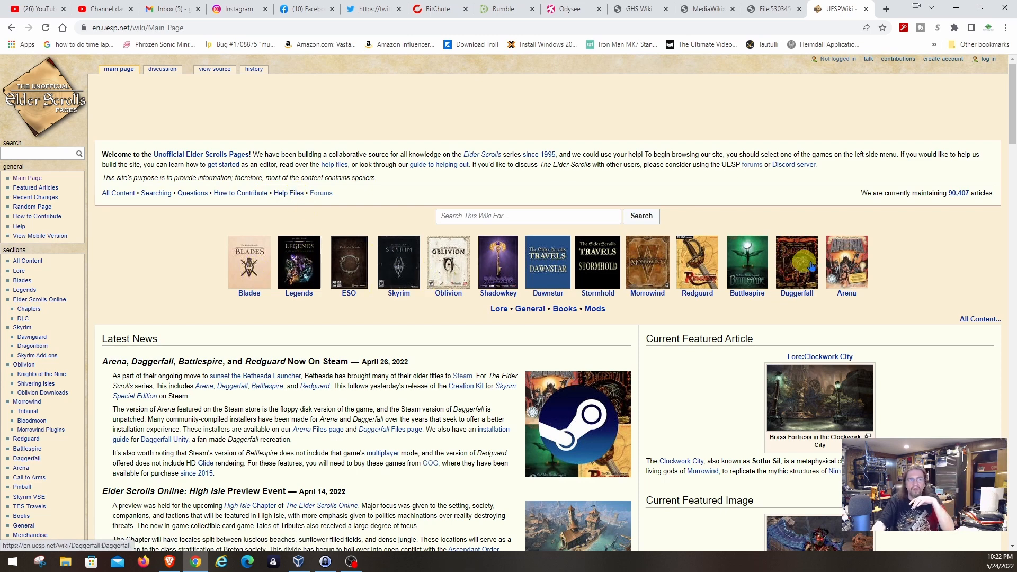
{"action": "left_click", "coordinate": [248, 277]}
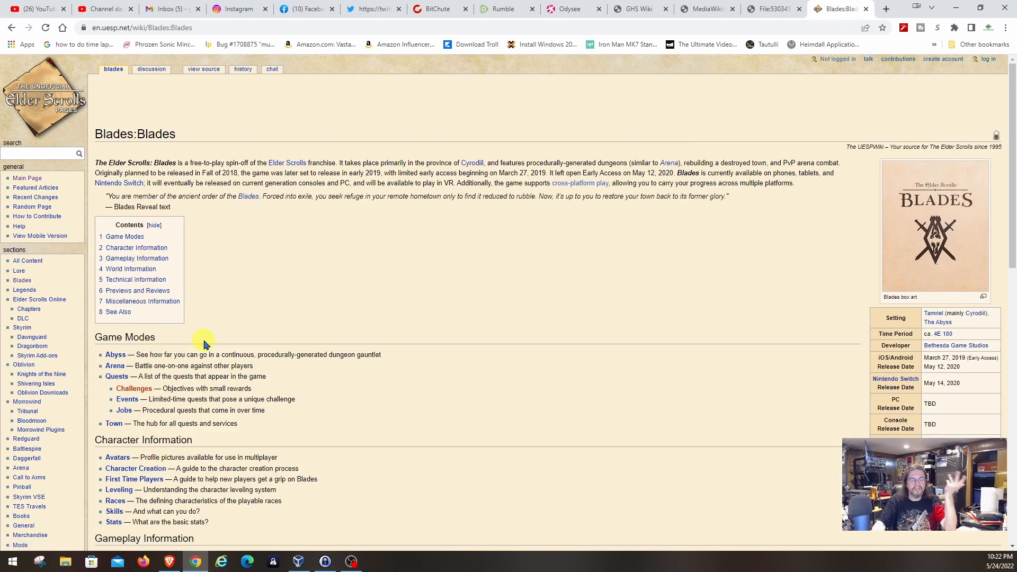
{"action": "scroll", "coordinate": [310, 346], "scroll_direction": "down", "scroll_amount": 3}
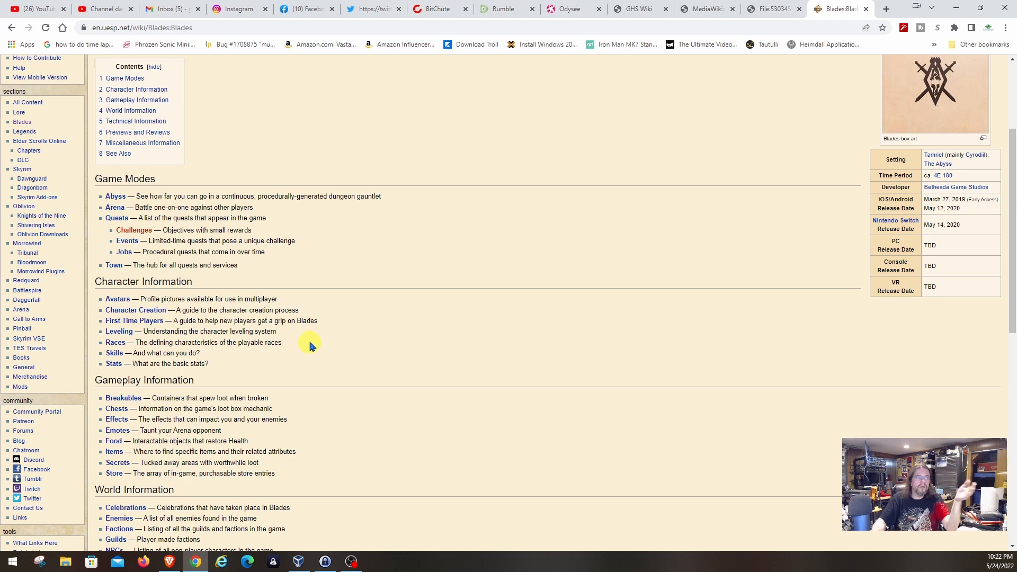
{"action": "scroll", "coordinate": [299, 297], "scroll_direction": "up", "scroll_amount": 3}
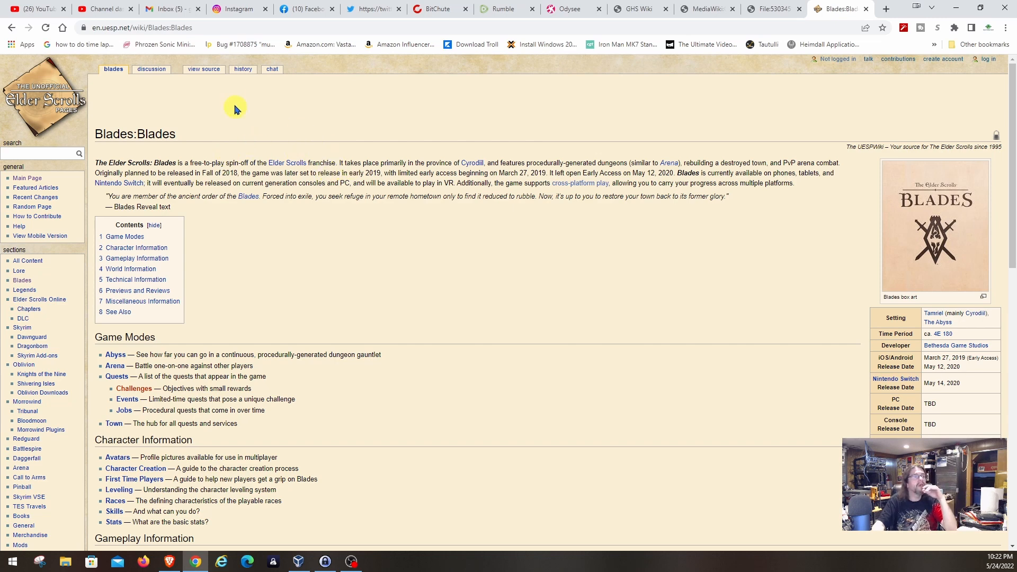
{"action": "left_click", "coordinate": [202, 74]}
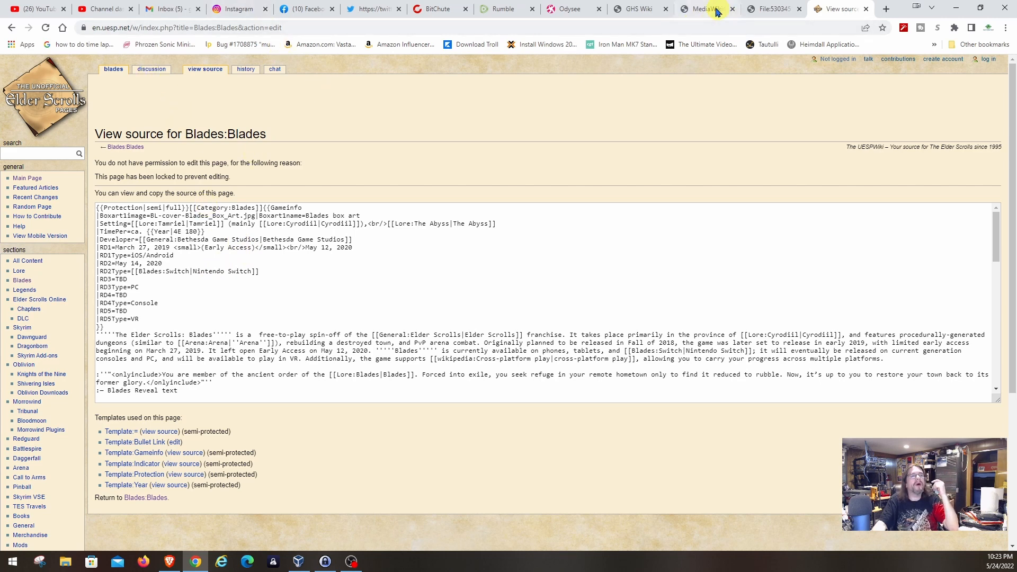
{"action": "left_click", "coordinate": [641, 10]}
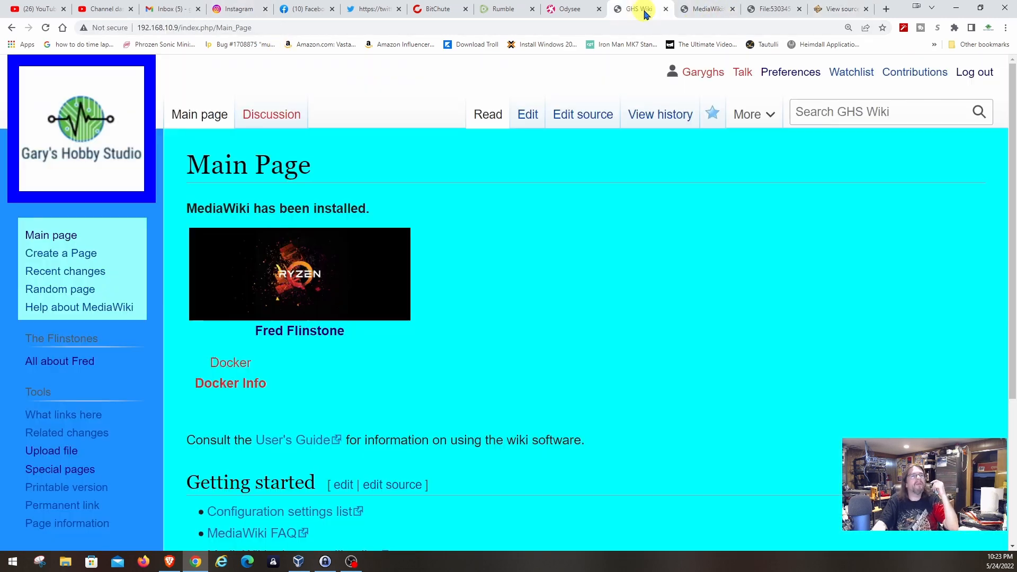
- Edit the Main Page visually and show the visual/source editing-mode dropdown
{"action": "left_click", "coordinate": [528, 126]}
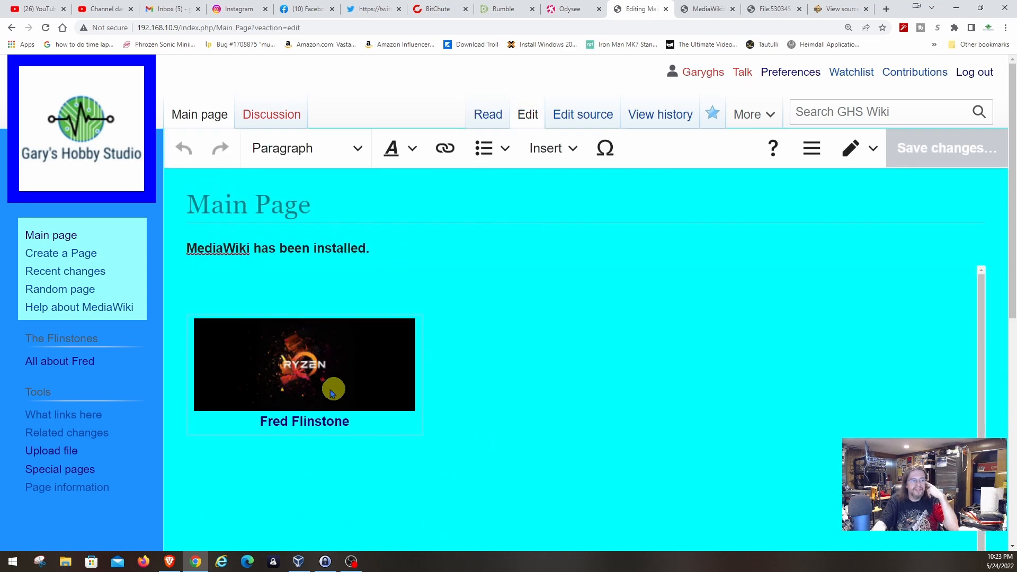
{"action": "scroll", "coordinate": [451, 396], "scroll_direction": "down", "scroll_amount": 1}
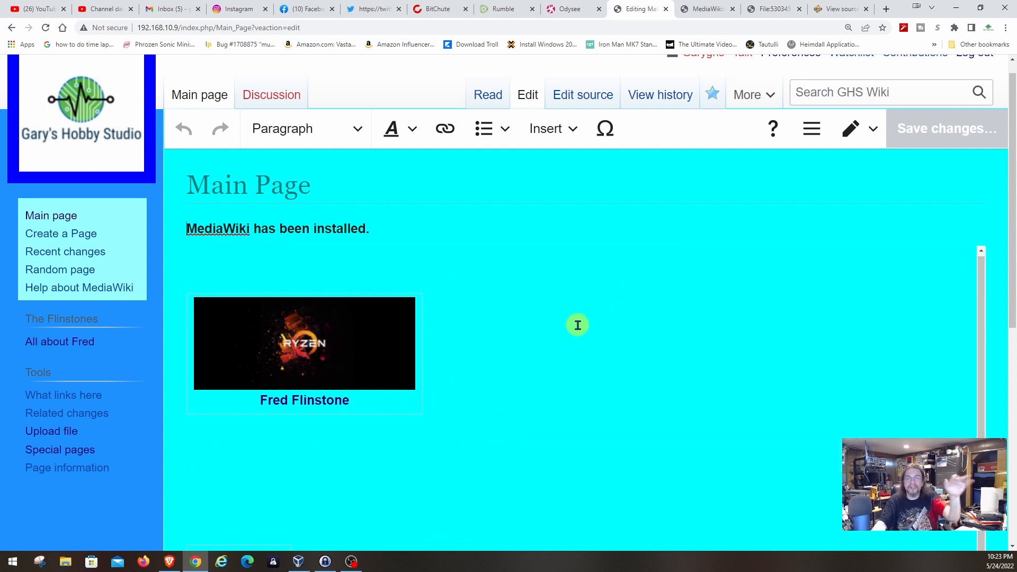
{"action": "scroll", "coordinate": [577, 325], "scroll_direction": "down", "scroll_amount": 2}
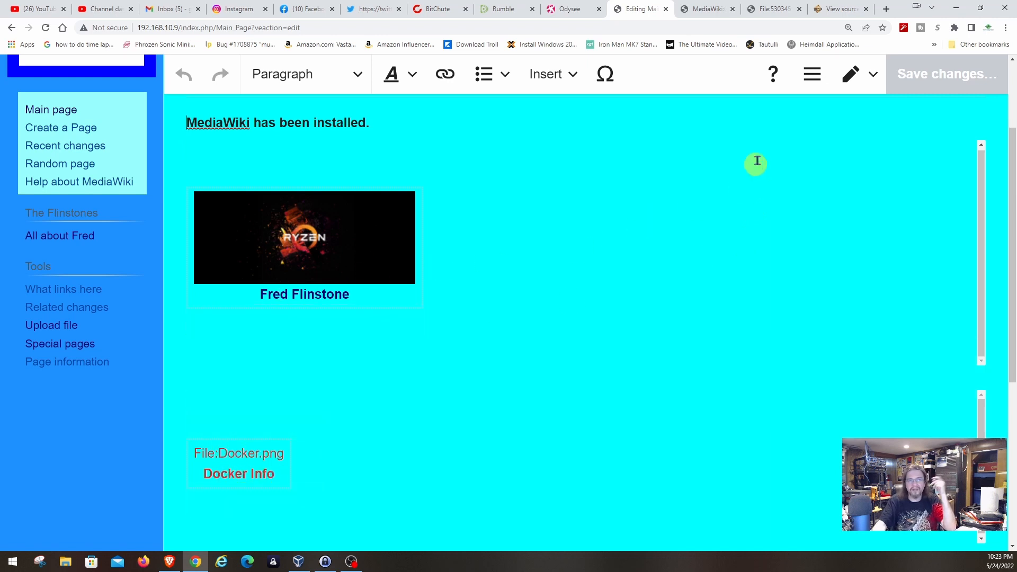
{"action": "left_click", "coordinate": [868, 74]}
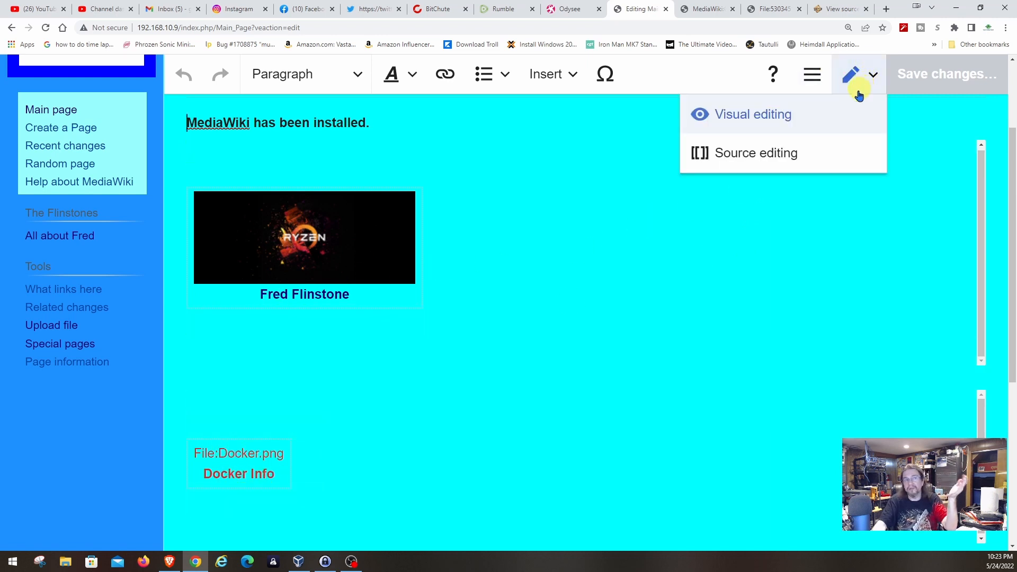
- Switch the Main Page to source editing and scroll to the ghs_info_carousel and ghs_info_carousel2 code
{"action": "left_click", "coordinate": [751, 157]}
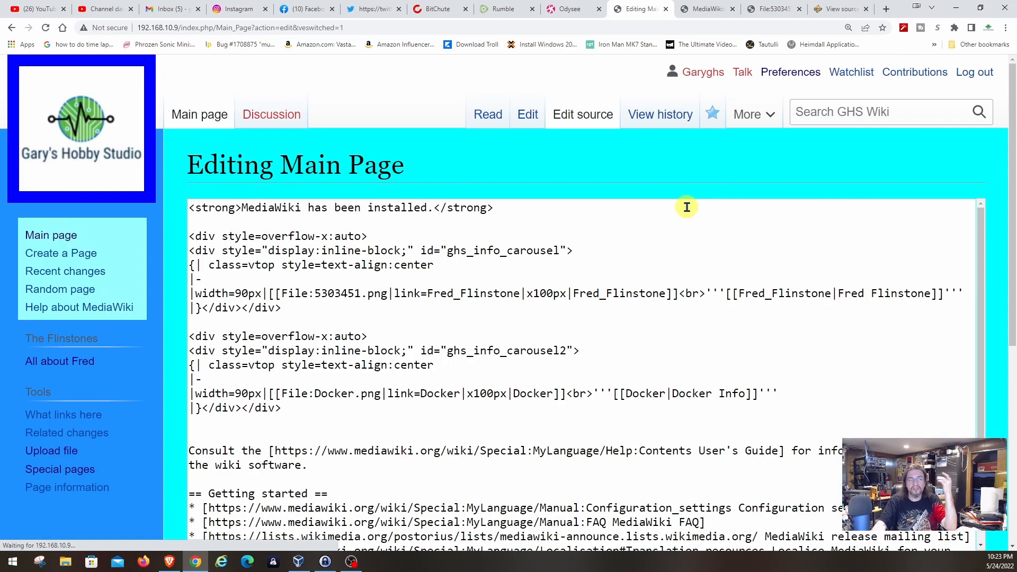
{"action": "scroll", "coordinate": [612, 309], "scroll_direction": "down", "scroll_amount": 1}
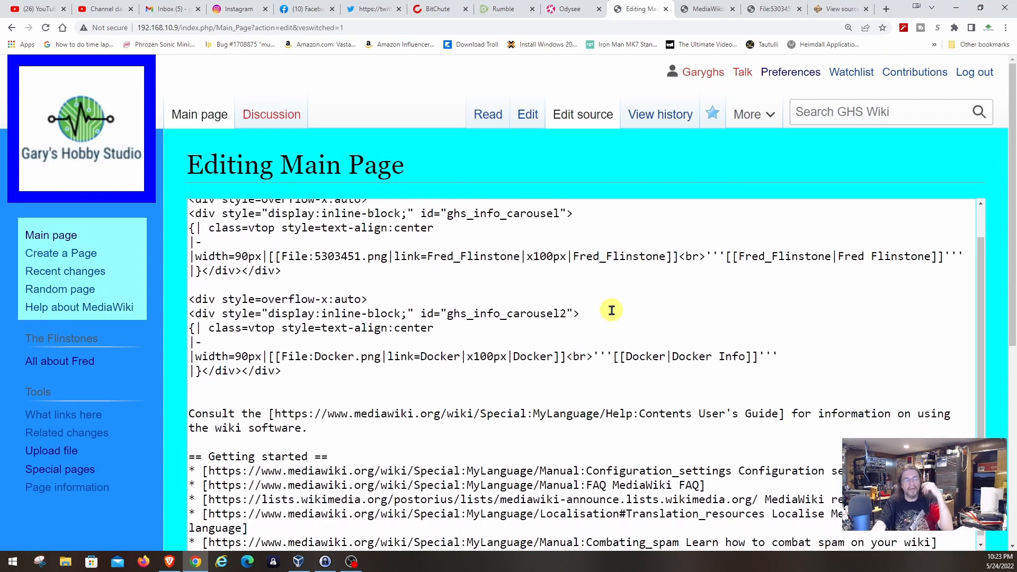
{"action": "scroll", "coordinate": [572, 318], "scroll_direction": "down", "scroll_amount": 1}
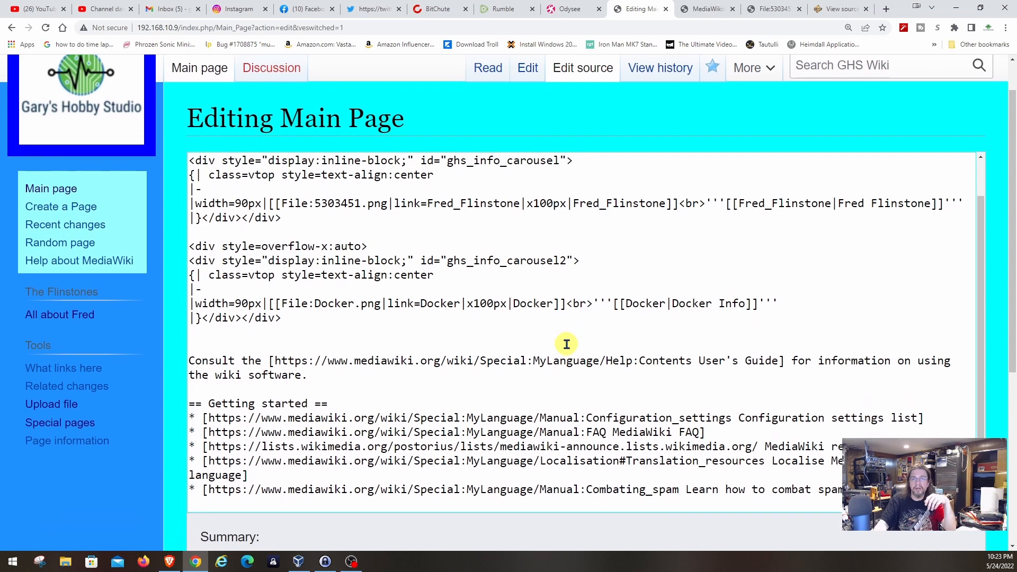